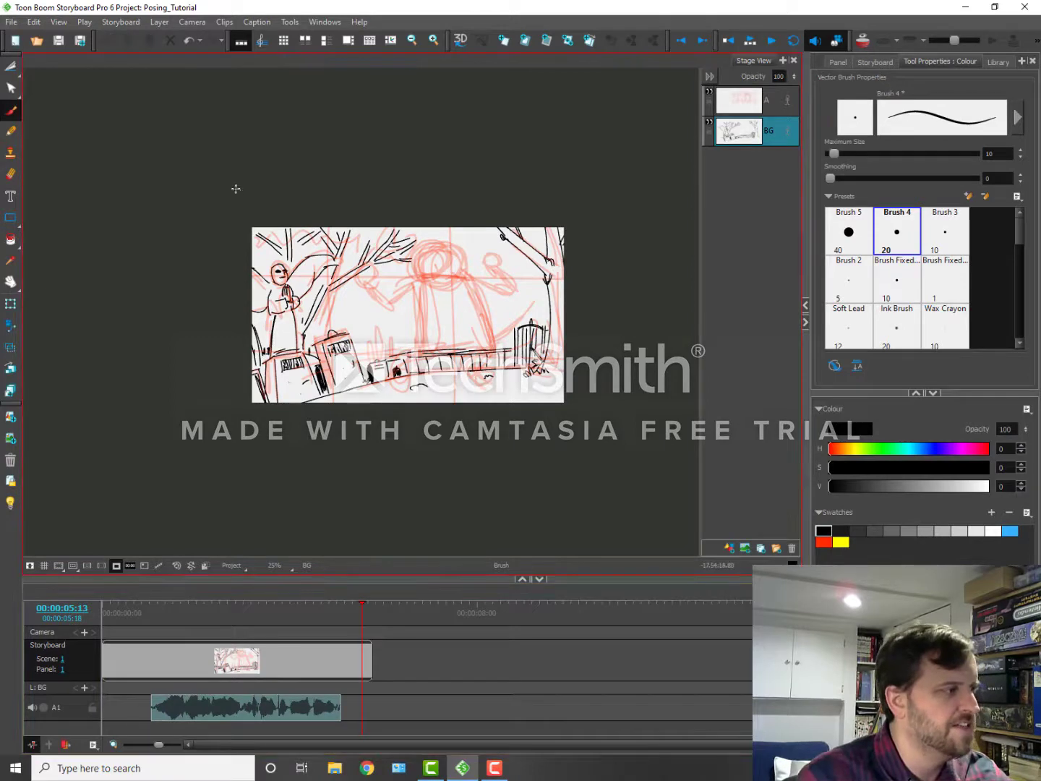
Lasso all the linework on the BG layer with the Cutter and recolour it mid grey with value 60.
key("alt+t")
mouse_move(232, 175)
left_mouse_down()
mouse_move(388, 501)
mouse_move(243, 152)
mouse_move(247, 173)
left_mouse_up()
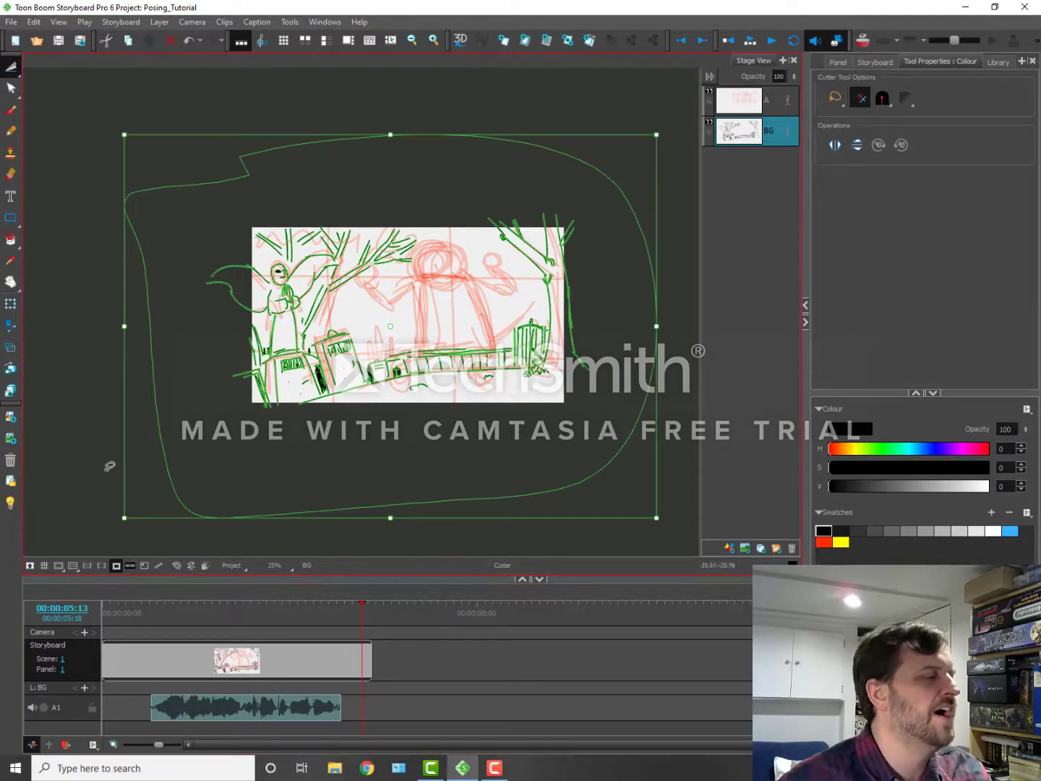
left_click(137, 520)
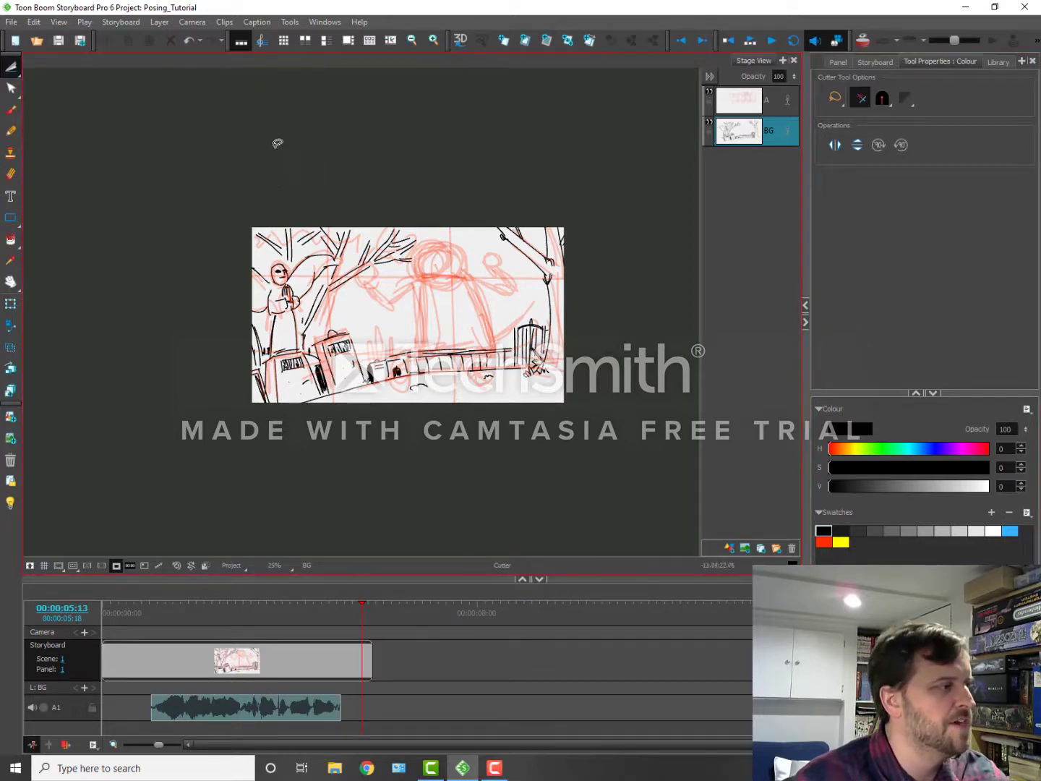
mouse_move(277, 143)
left_mouse_down()
mouse_move(179, 193)
mouse_move(204, 528)
mouse_move(652, 461)
mouse_move(413, 137)
left_mouse_up()
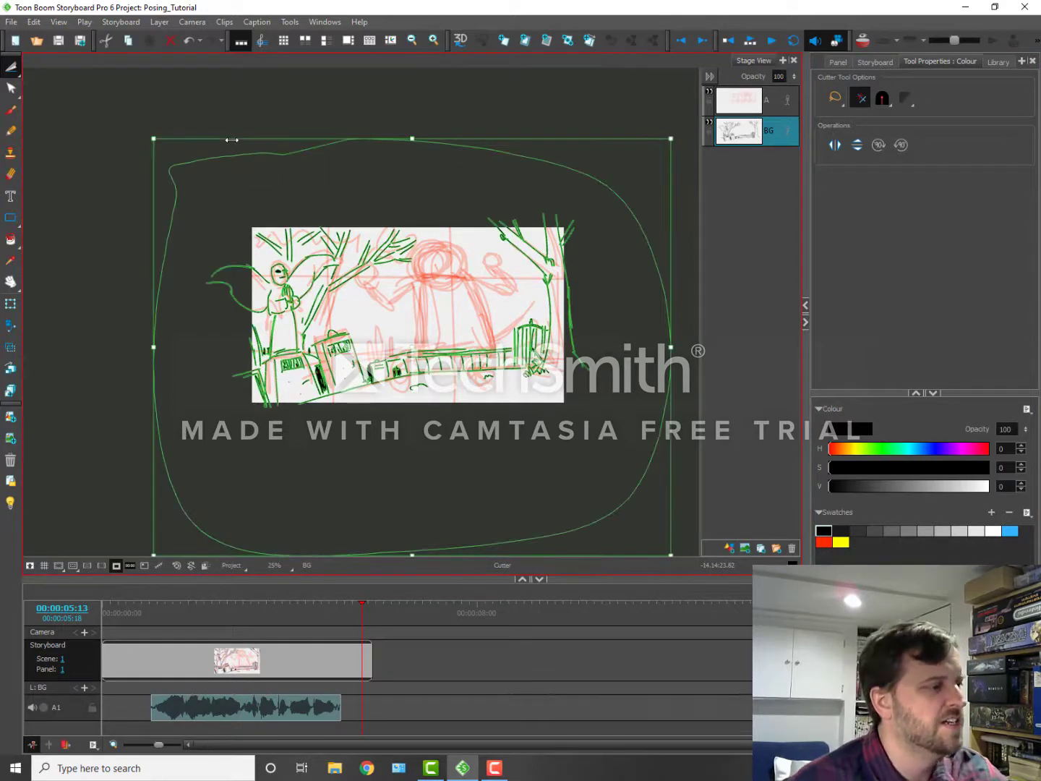
left_click(926, 531)
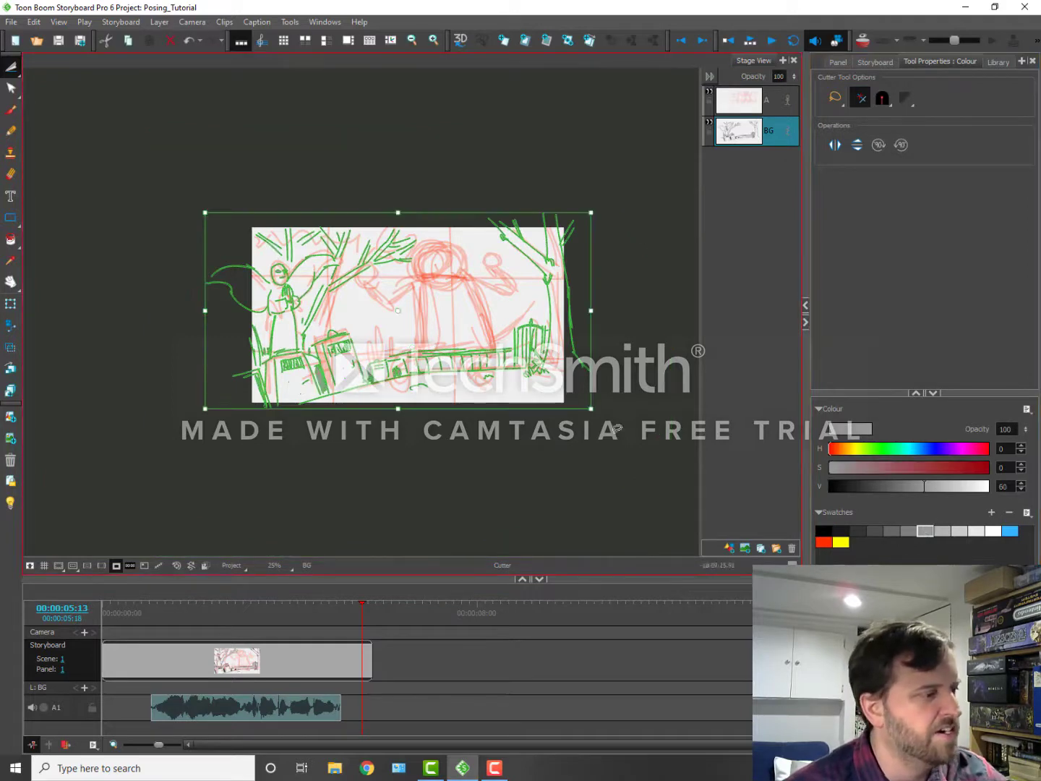
left_click(578, 407)
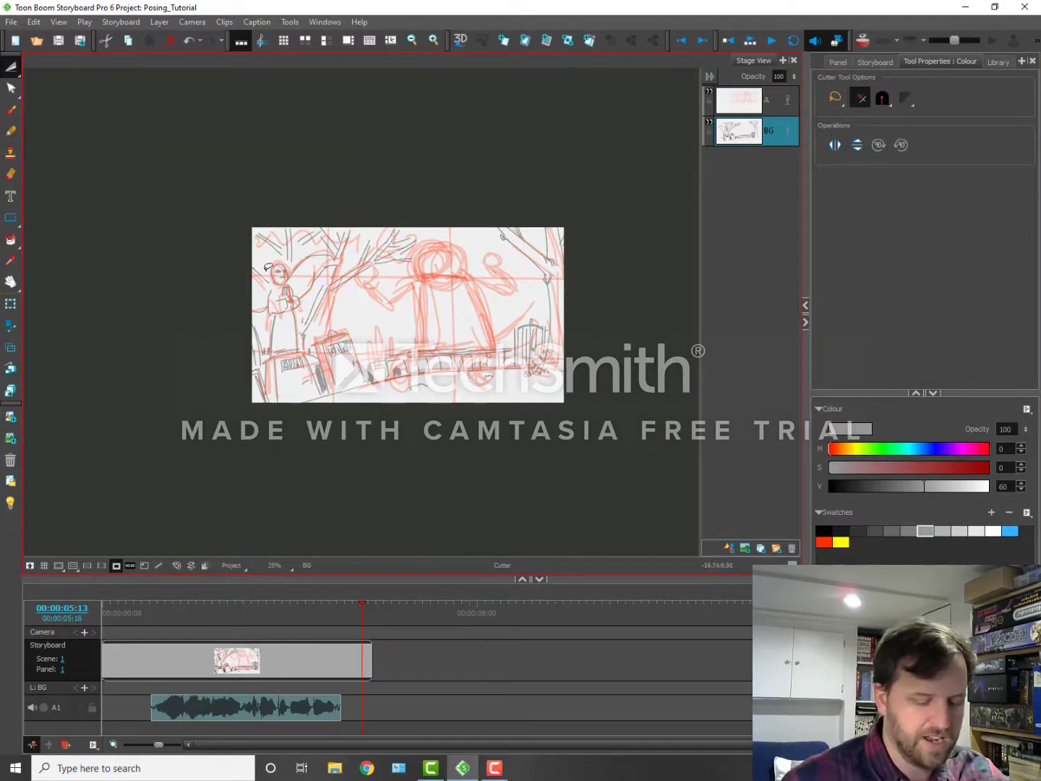
Paint the tree and fence at the scene's right side behind the linework, using Brush 5 in light grey (value 90) with Draw Behind.
key("2")
key("1")
key("2")
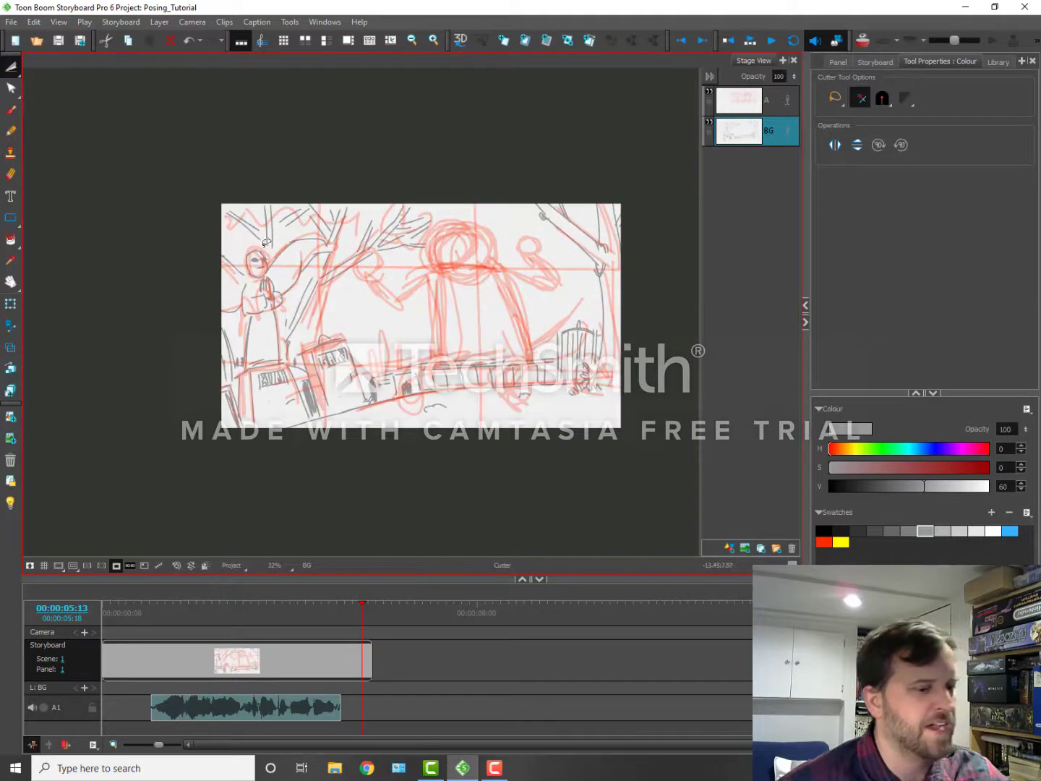
key("1")
left_click(975, 532)
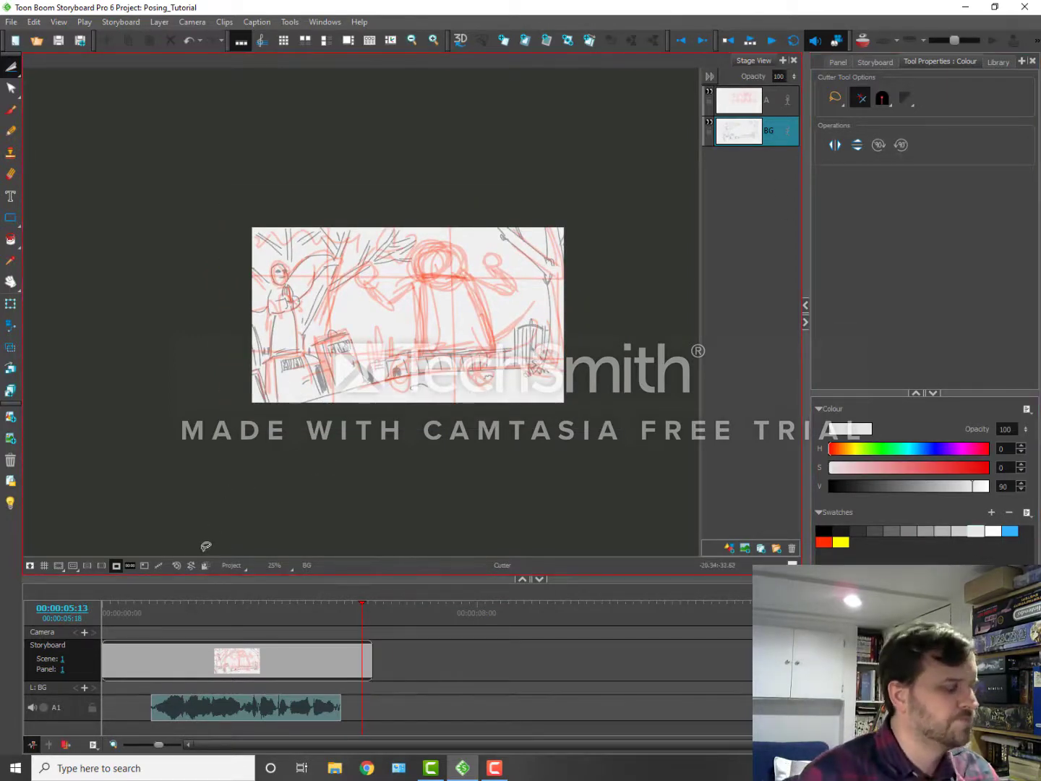
key("alt+b")
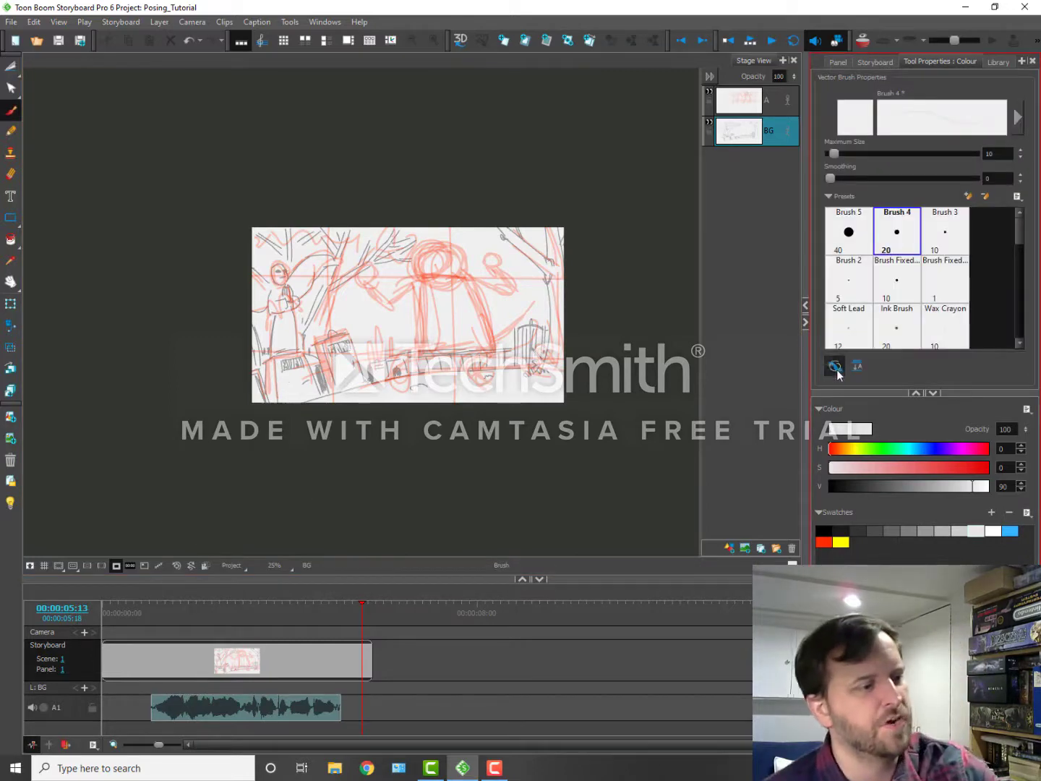
left_click(847, 230)
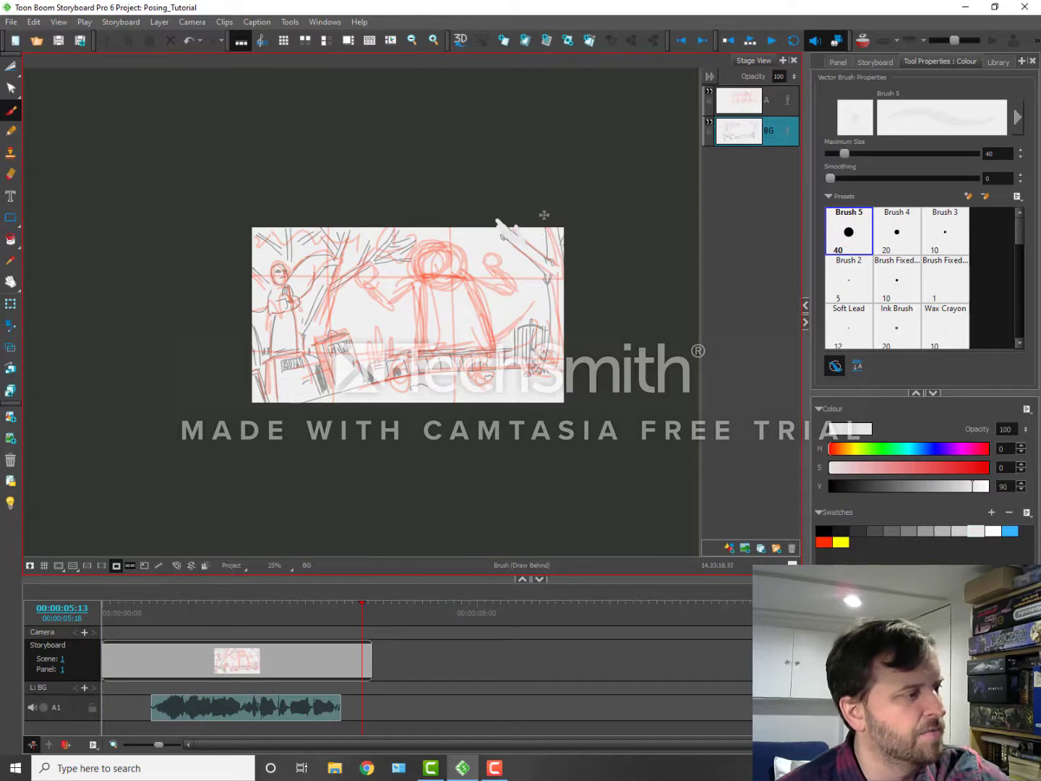
left_click_drag(544, 216, 577, 324)
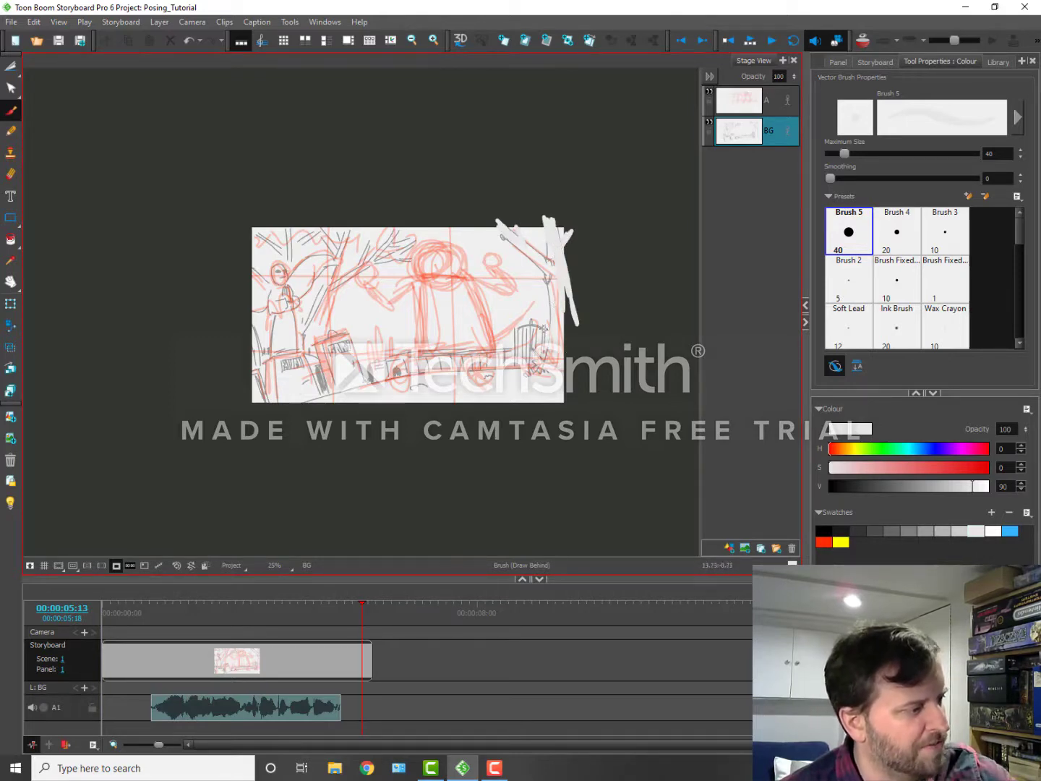
mouse_move(532, 324)
left_mouse_down()
mouse_move(532, 367)
mouse_move(540, 327)
mouse_move(536, 364)
mouse_move(505, 342)
mouse_move(394, 356)
left_mouse_up()
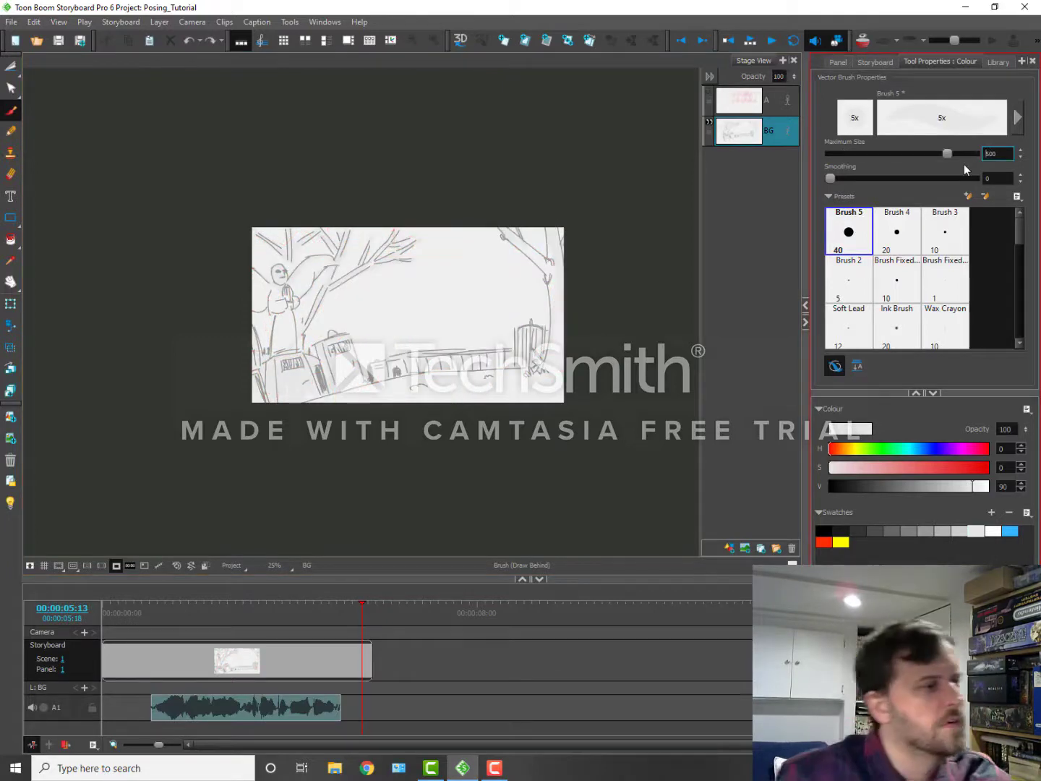
Fill the background's trees, statue and graves behind the linework with broad light grey strokes at brush size 500.
mouse_move(283, 350)
left_mouse_down()
mouse_move(285, 311)
mouse_move(263, 284)
mouse_move(289, 305)
left_mouse_up()
mouse_move(316, 412)
left_mouse_down()
mouse_move(437, 419)
mouse_move(576, 384)
mouse_move(562, 263)
mouse_move(538, 213)
left_mouse_up()
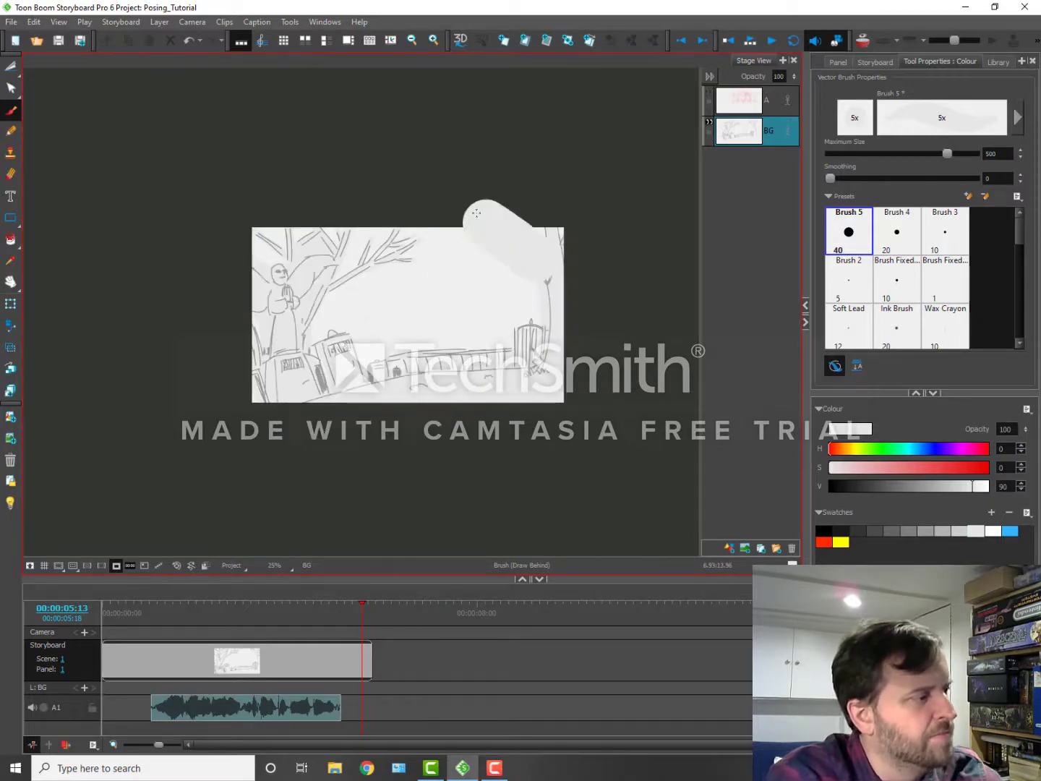
mouse_move(433, 405)
left_mouse_down()
mouse_move(361, 408)
mouse_move(329, 347)
mouse_move(276, 405)
mouse_move(245, 382)
left_mouse_up()
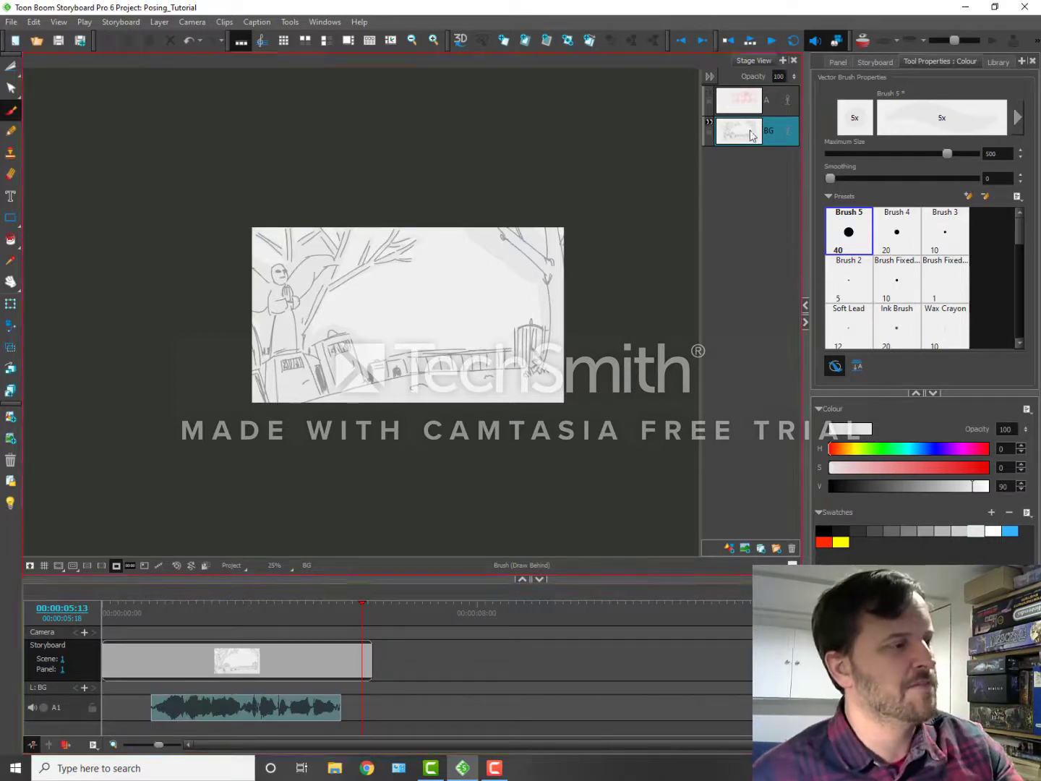
Show the red sketch layer A and add a new drawing layer above it.
left_click(711, 93)
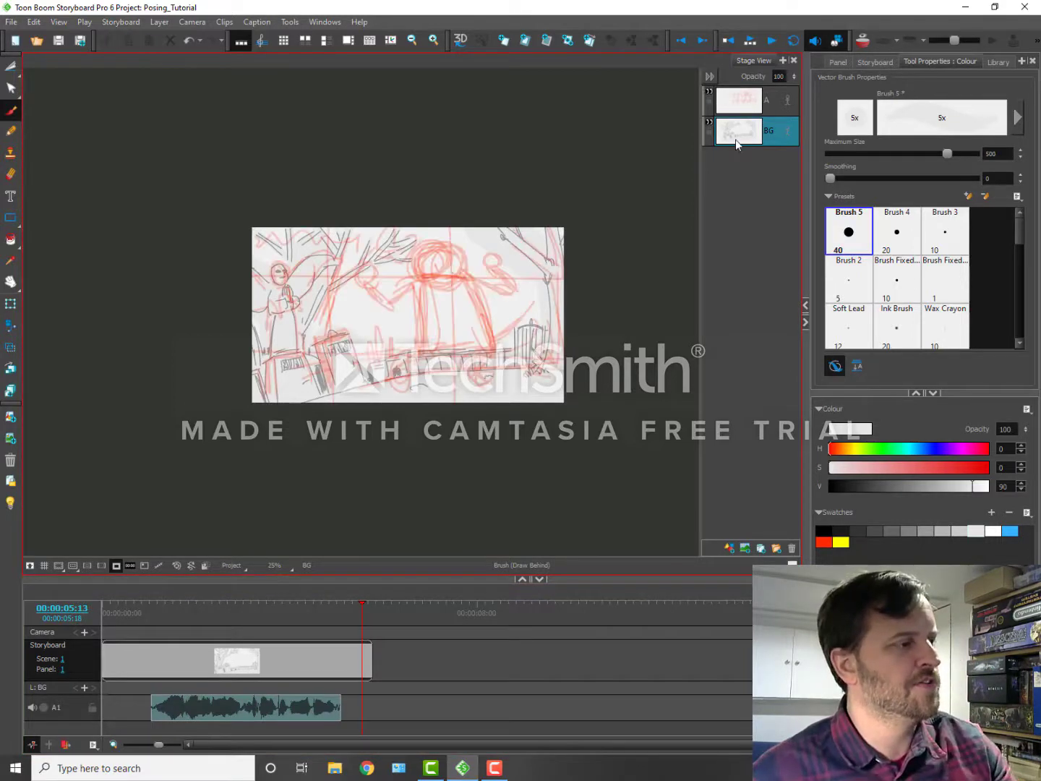
left_click(779, 103)
left_click(731, 548)
Rough out the werewolf's raised arm at the scene's right side on layer B, using Brush 4 in black at size 20.
left_click_drag(151, 451, 186, 456)
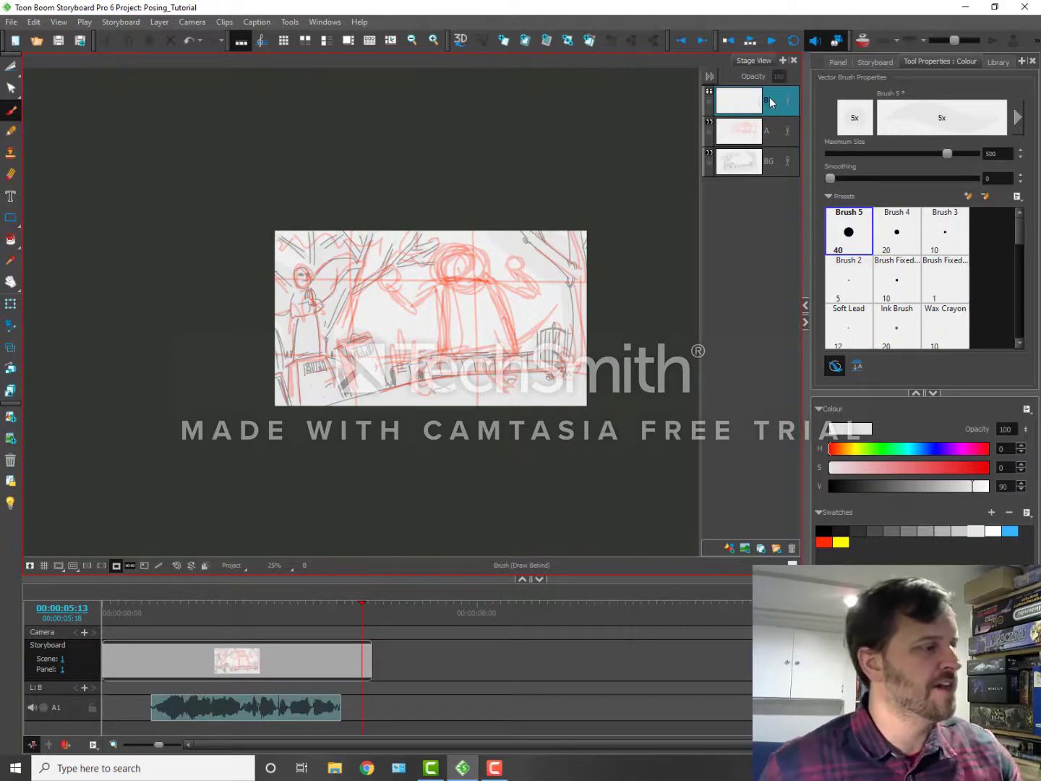
scroll(201, 356, "up", 3)
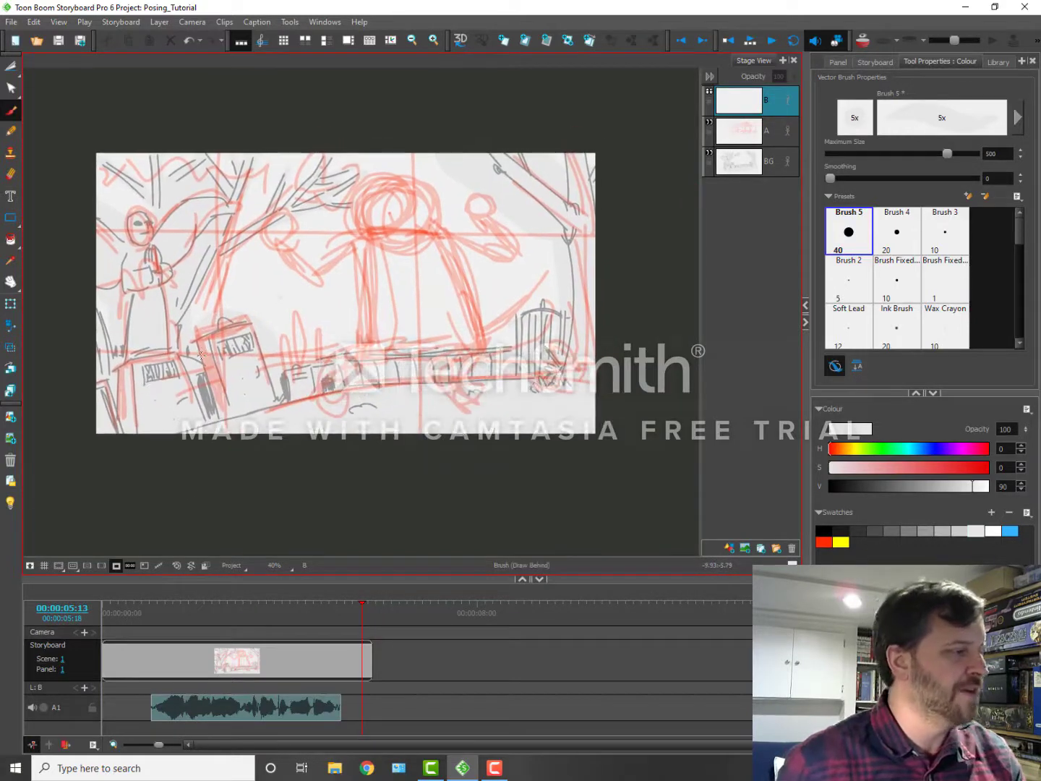
left_click(823, 530)
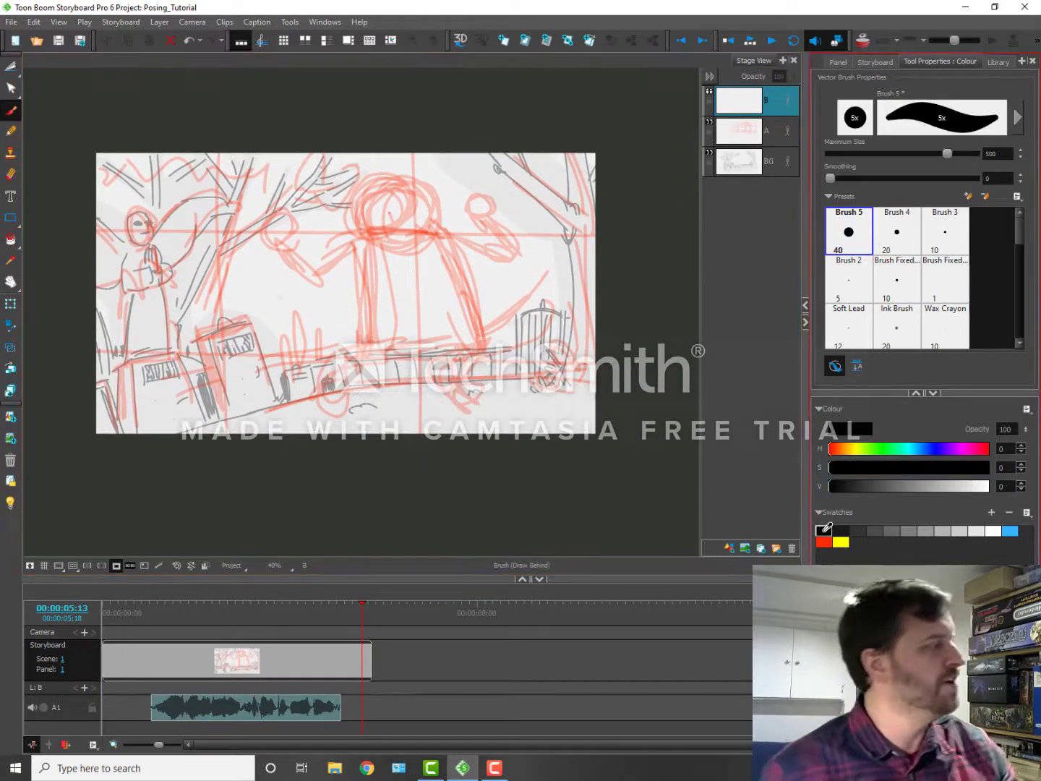
scroll(460, 307, "up", 1)
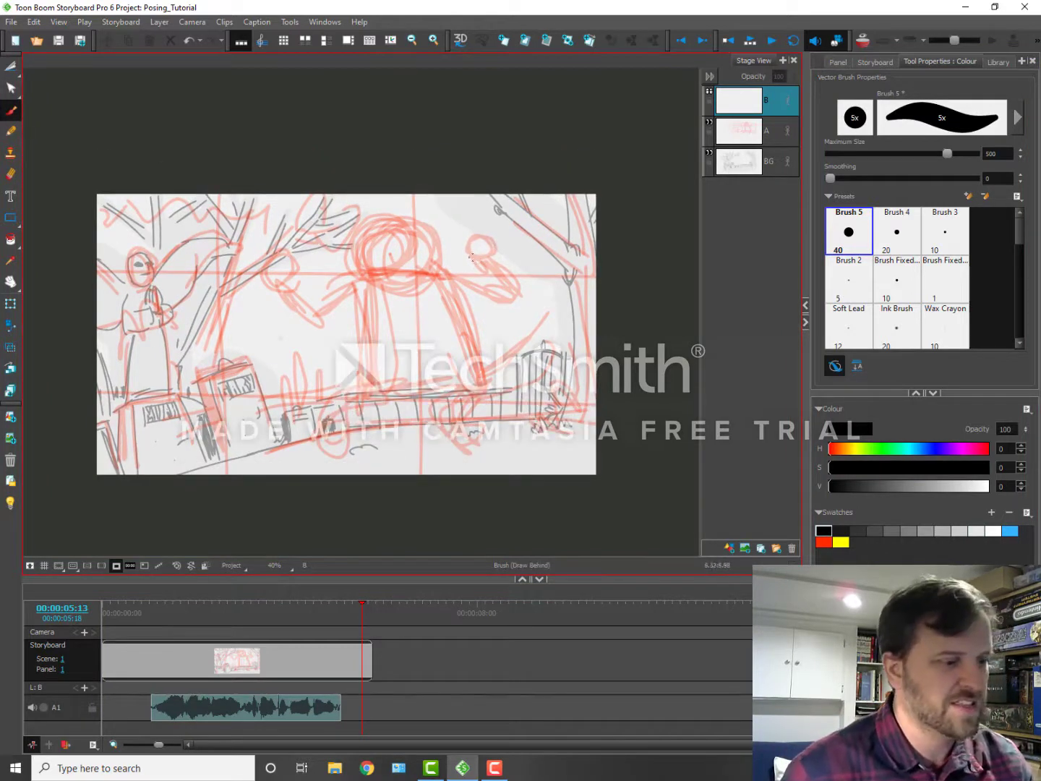
left_click(897, 230)
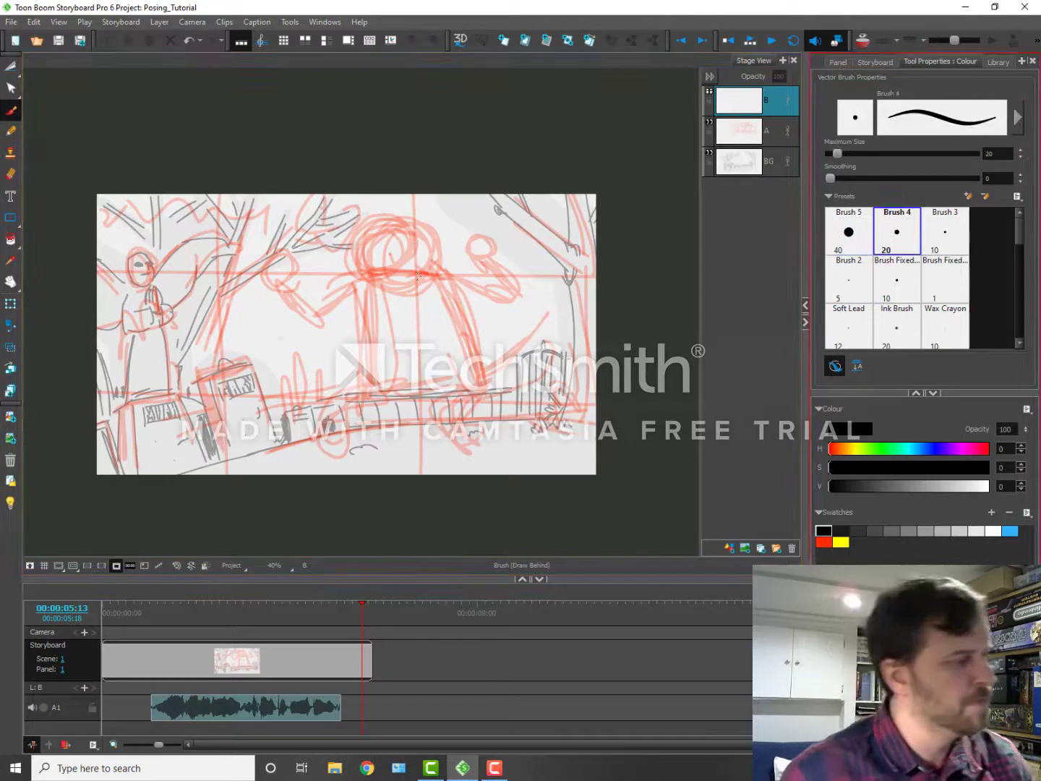
mouse_move(482, 264)
left_mouse_down()
mouse_move(465, 233)
mouse_move(481, 263)
left_mouse_up()
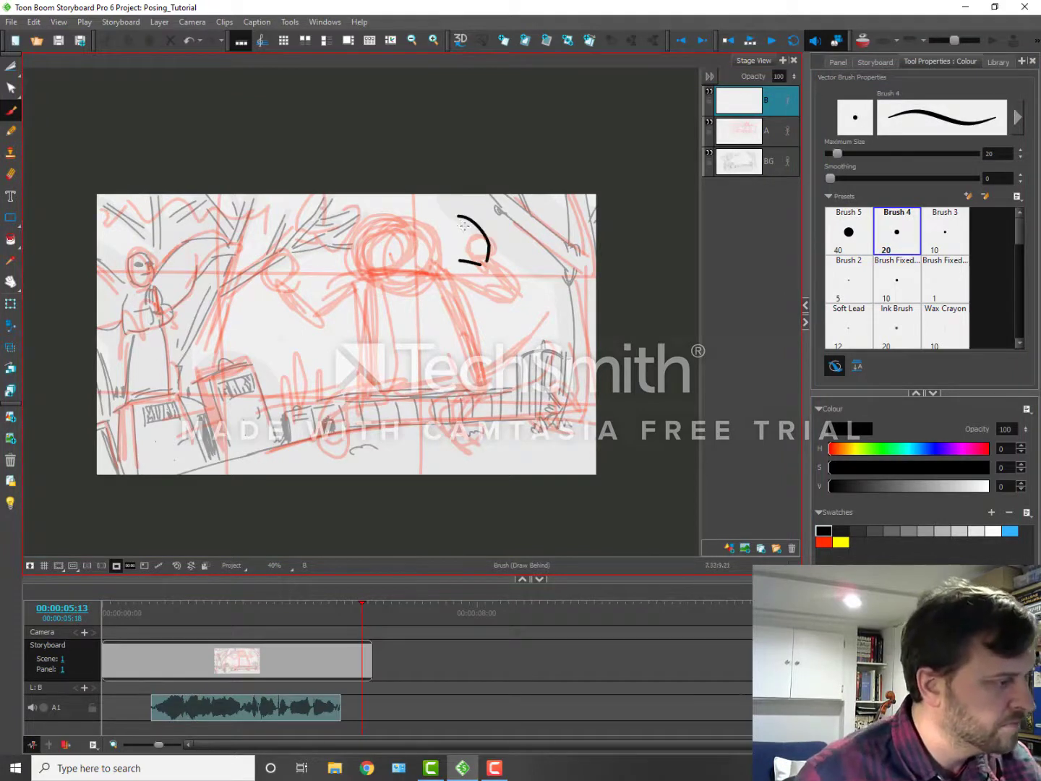
mouse_move(454, 217)
left_mouse_down()
mouse_move(457, 255)
mouse_move(522, 291)
left_mouse_up()
mouse_move(459, 260)
left_mouse_down()
mouse_move(495, 303)
mouse_move(518, 301)
left_mouse_up()
Rough out the werewolf's hunched body, crouching legs and head in black over the red sketch.
mouse_move(393, 274)
left_mouse_down()
mouse_move(461, 391)
mouse_move(470, 362)
mouse_move(433, 266)
mouse_move(365, 245)
mouse_move(391, 268)
mouse_move(369, 252)
mouse_move(311, 303)
mouse_move(357, 306)
mouse_move(391, 380)
mouse_move(376, 310)
left_mouse_up()
mouse_move(473, 326)
left_mouse_down()
mouse_move(445, 413)
mouse_move(477, 450)
mouse_move(473, 464)
left_mouse_up()
left_click_drag(424, 417, 460, 459)
mouse_move(419, 391)
left_mouse_down()
mouse_move(368, 397)
mouse_move(357, 405)
mouse_move(376, 400)
mouse_move(351, 430)
mouse_move(336, 422)
mouse_move(325, 447)
left_mouse_up()
left_click_drag(326, 417, 383, 372)
mouse_move(397, 278)
left_mouse_down()
mouse_move(430, 270)
mouse_move(480, 283)
mouse_move(433, 298)
mouse_move(472, 261)
left_mouse_up()
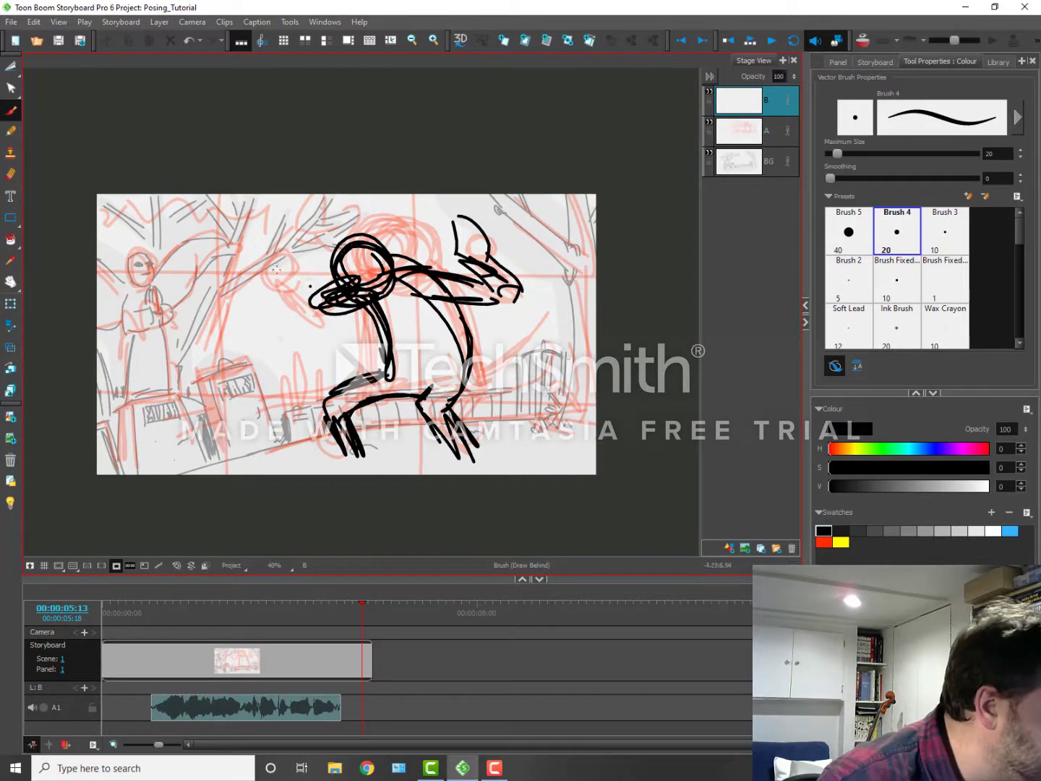
Sketch the werewolf's other arm and clawed hand, and add its ears, eyes, feet, tail and fur.
mouse_move(275, 269)
left_mouse_down()
mouse_move(289, 261)
mouse_move(276, 253)
mouse_move(233, 277)
mouse_move(253, 293)
mouse_move(286, 286)
mouse_move(309, 329)
mouse_move(366, 318)
mouse_move(333, 334)
left_mouse_up()
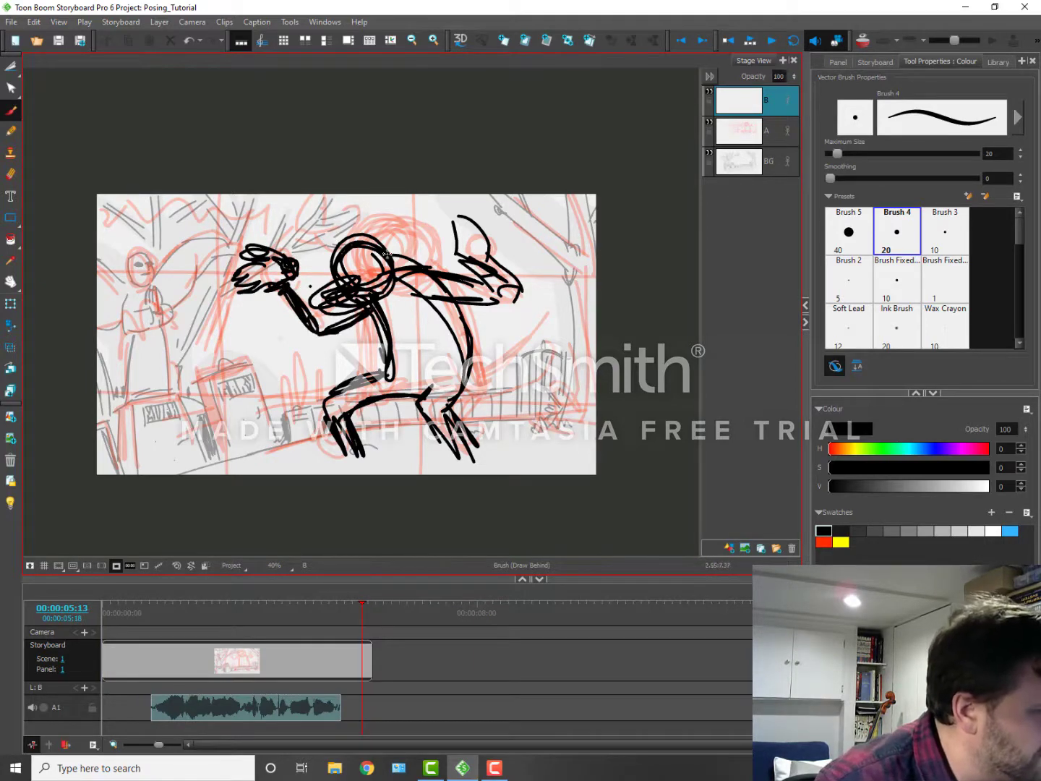
mouse_move(366, 236)
left_mouse_down()
mouse_move(399, 249)
mouse_move(361, 236)
mouse_move(331, 249)
mouse_move(356, 278)
left_mouse_up()
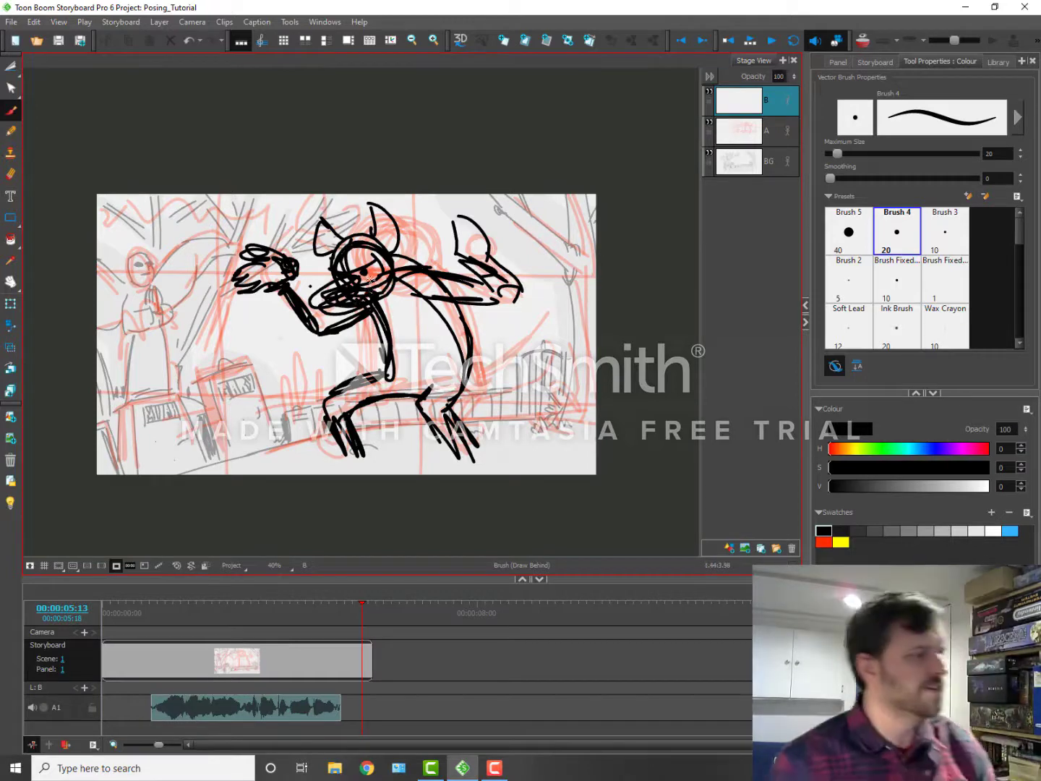
mouse_move(370, 450)
left_mouse_down()
mouse_move(319, 466)
mouse_move(330, 451)
mouse_move(292, 455)
mouse_move(295, 465)
mouse_move(346, 438)
left_mouse_up()
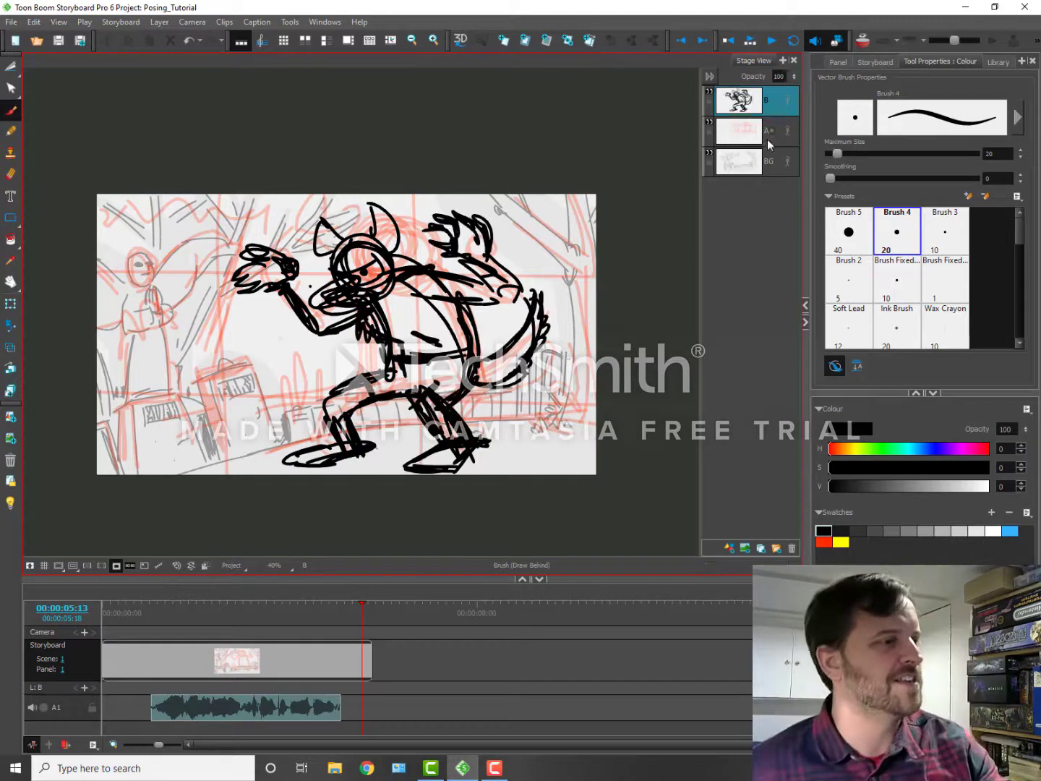
Toggle layer A's visibility to check the drawing without the red sketch, and delete that layer.
left_click(707, 126)
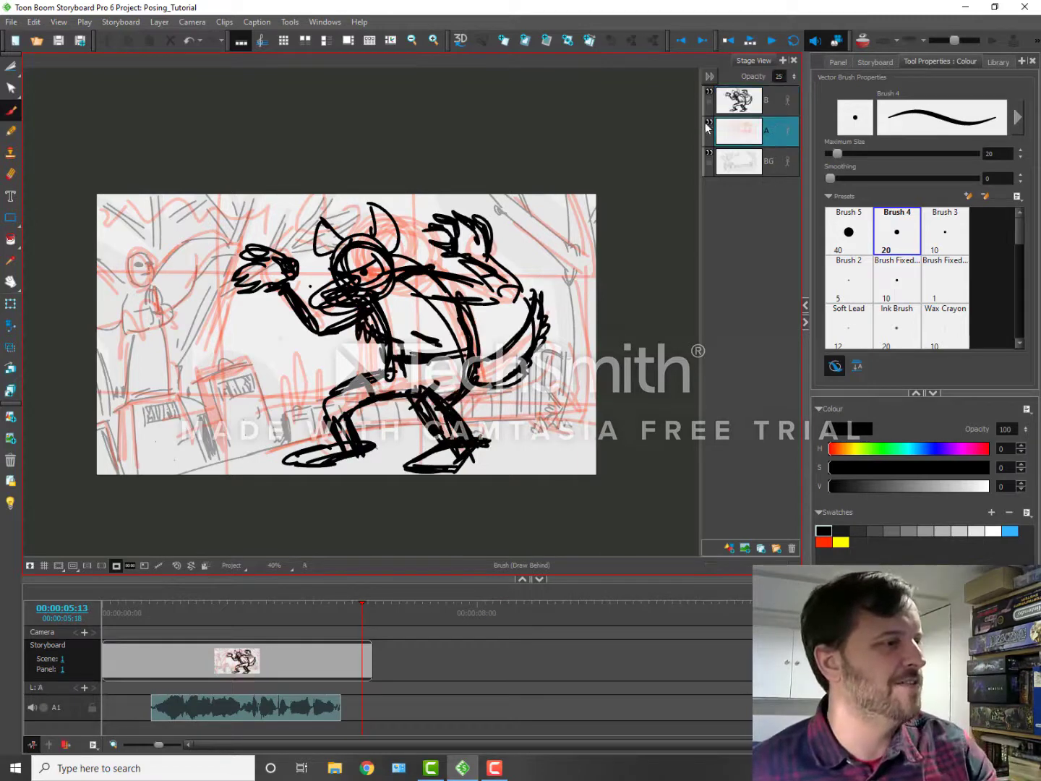
left_click(708, 123)
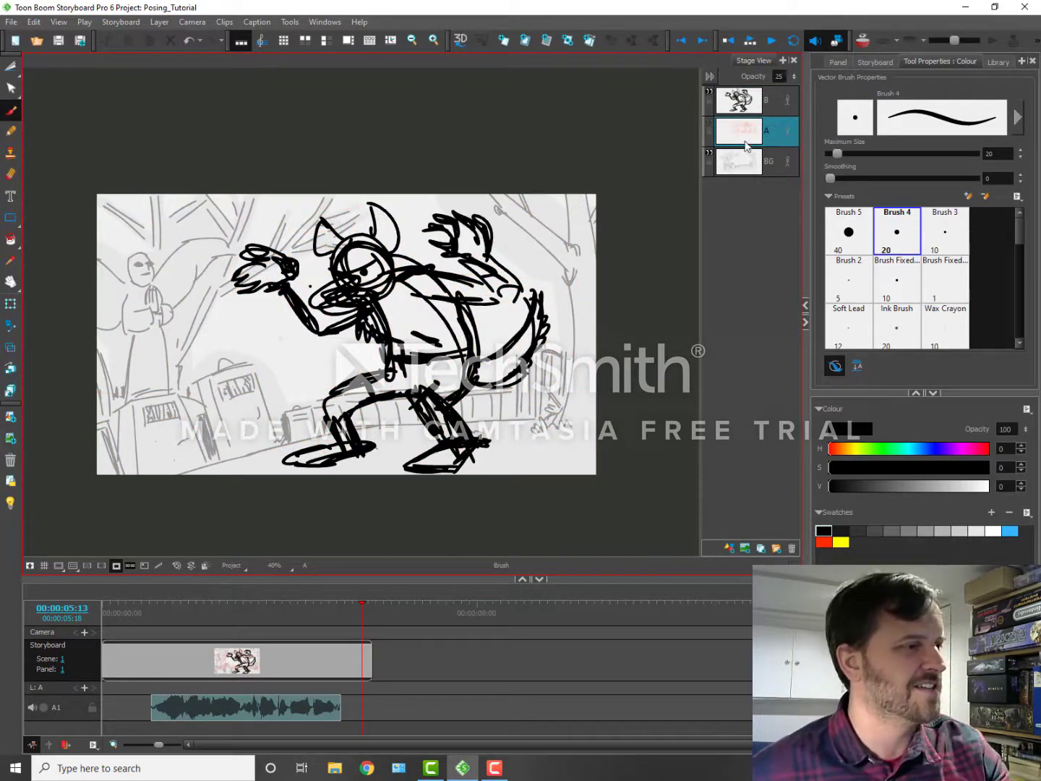
left_click(708, 125)
left_click(791, 548)
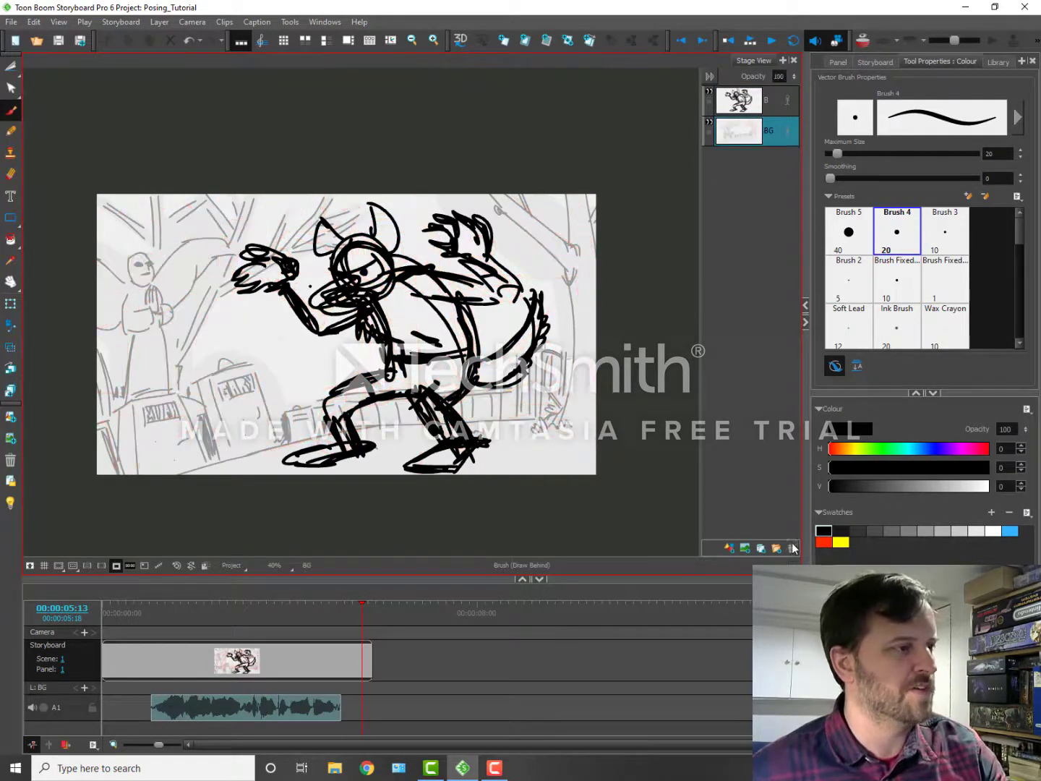
Scale the werewolf on layer B to about 0.87 with Layer Transform, nudge its position slightly and rotate it about 2.5 degrees.
left_click(739, 100)
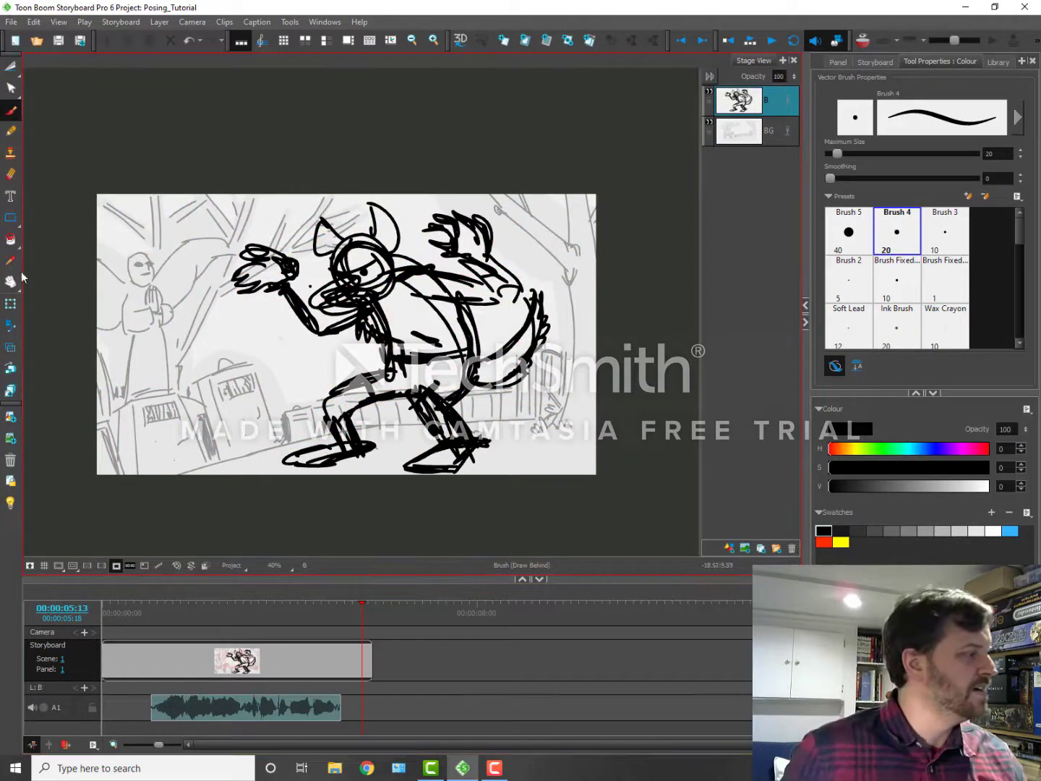
left_click(10, 304)
mouse_move(228, 199)
left_mouse_down()
mouse_move(267, 242)
mouse_move(239, 206)
left_mouse_up()
key("Right")
key("Up")
key("Right")
key("Left")
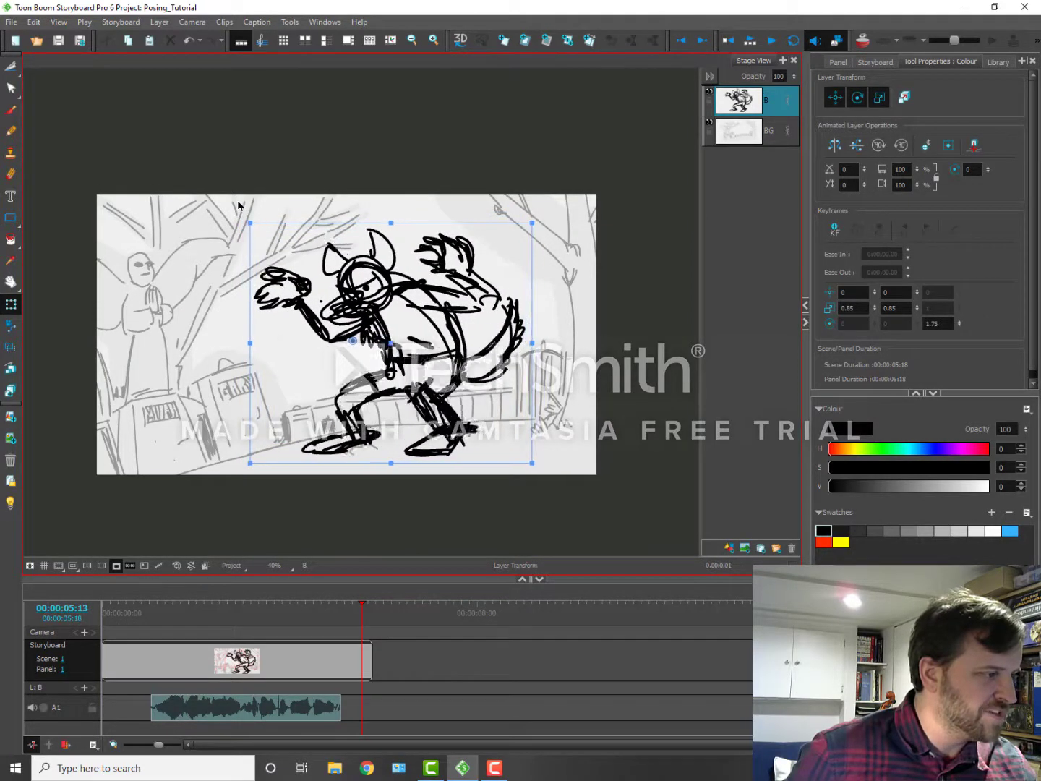
key("Right")
mouse_move(258, 224)
left_mouse_down()
mouse_move(230, 211)
mouse_move(249, 220)
left_mouse_up()
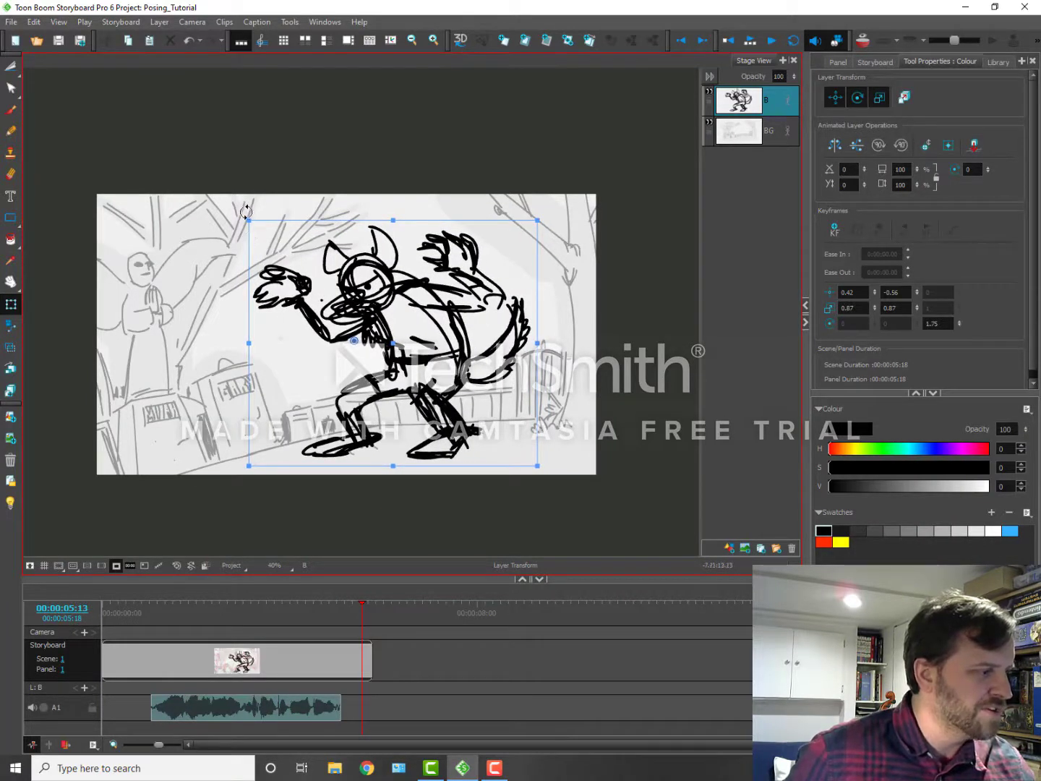
left_click_drag(244, 212, 245, 211)
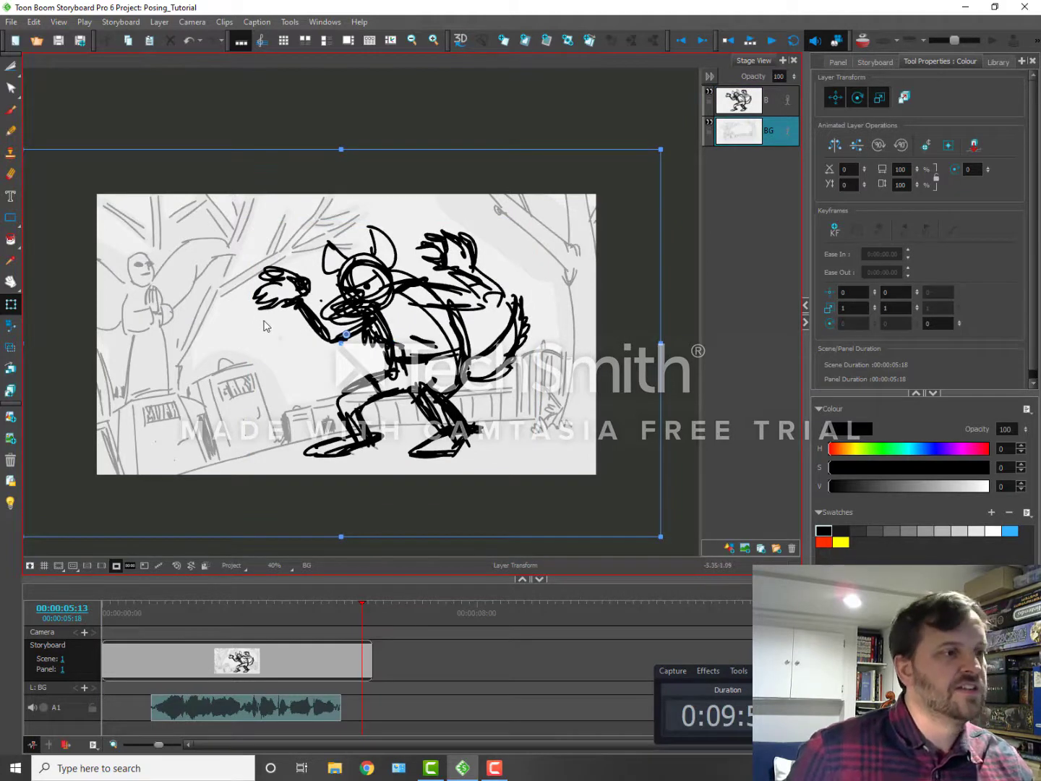
Set the opacity of the werewolf sketch layer B to 20 and hide the BG layer.
key("2")
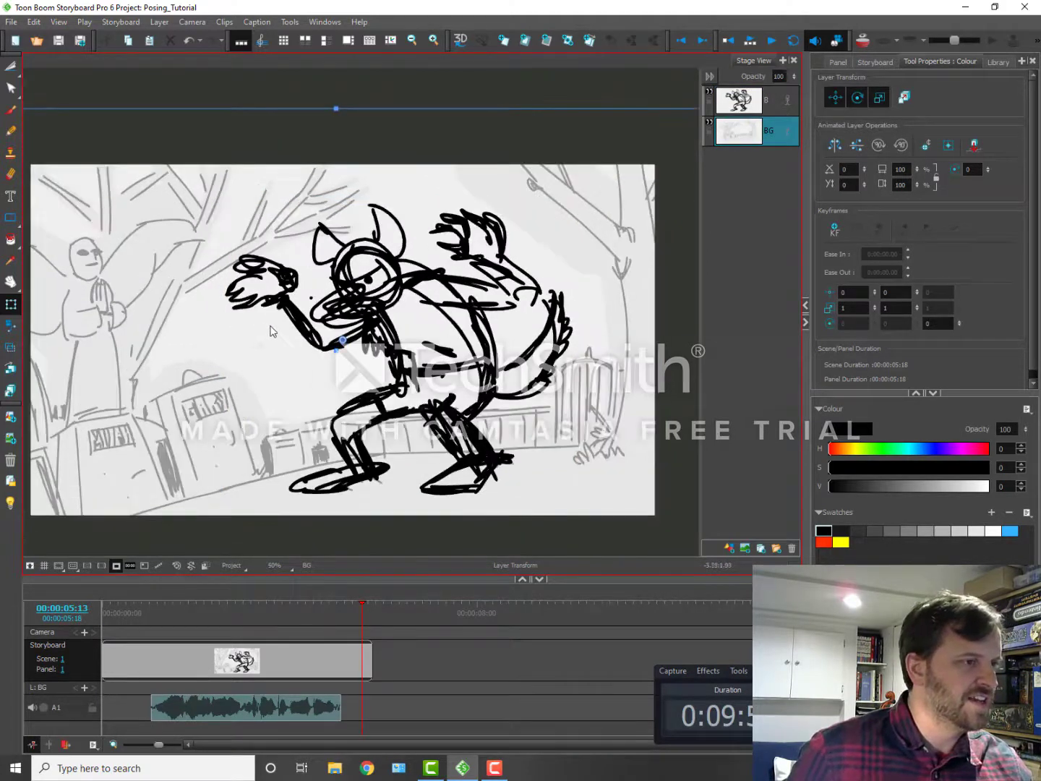
left_click(739, 99)
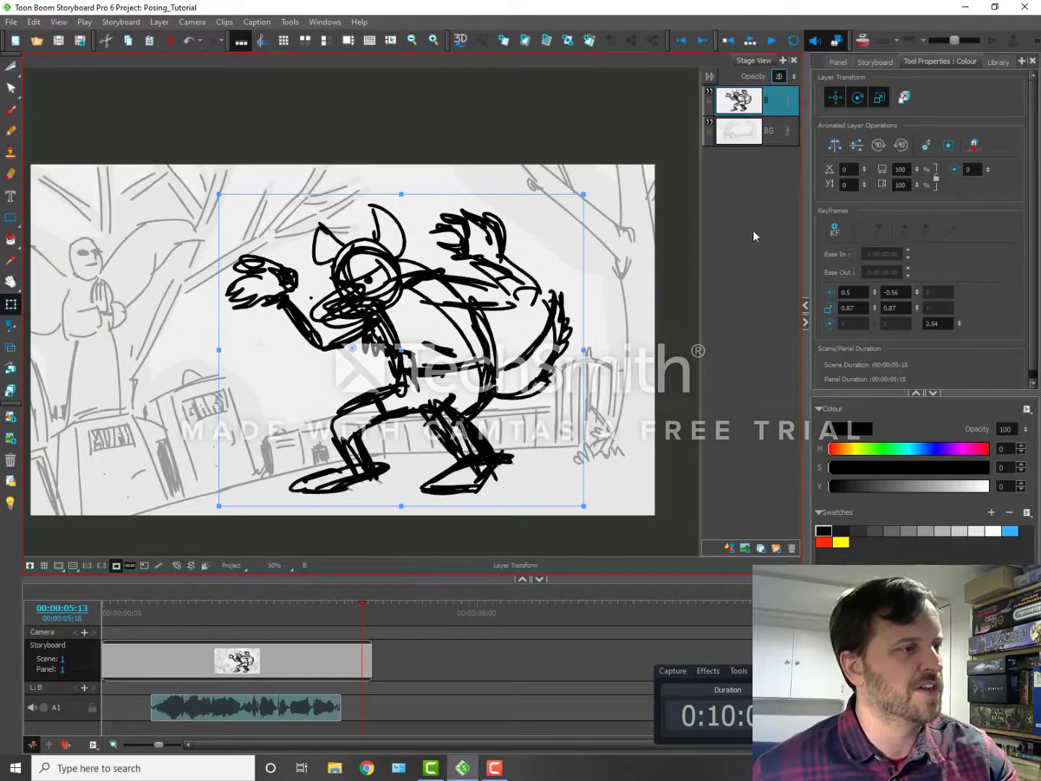
key("Return")
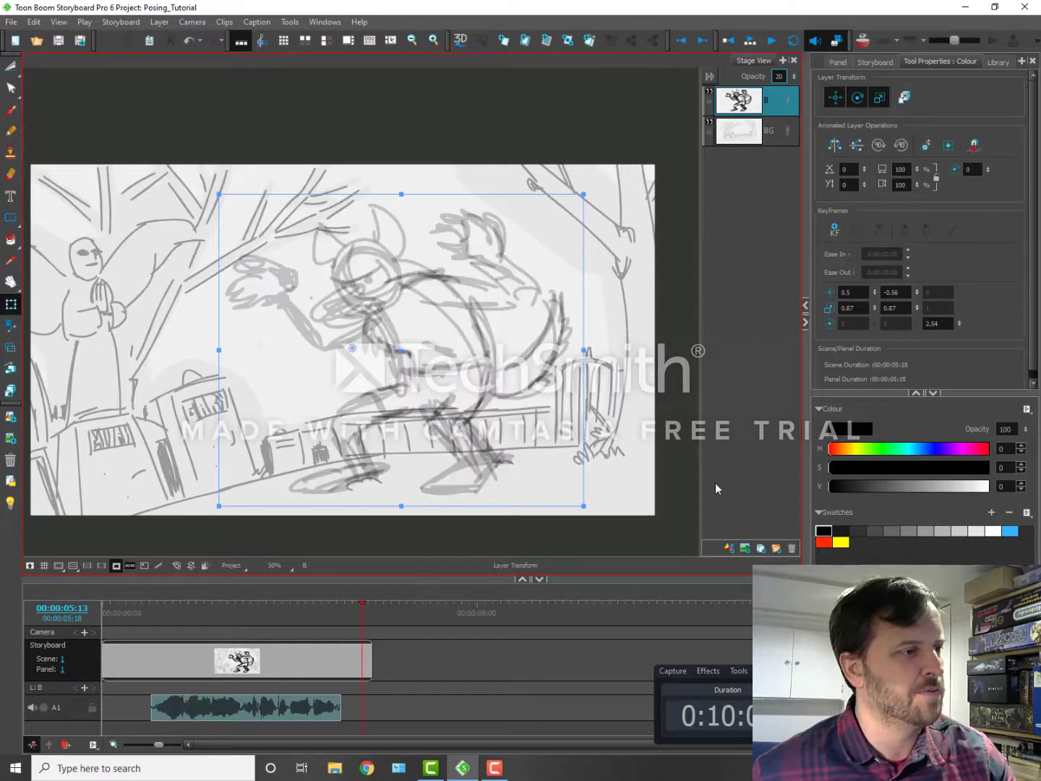
left_click(709, 127)
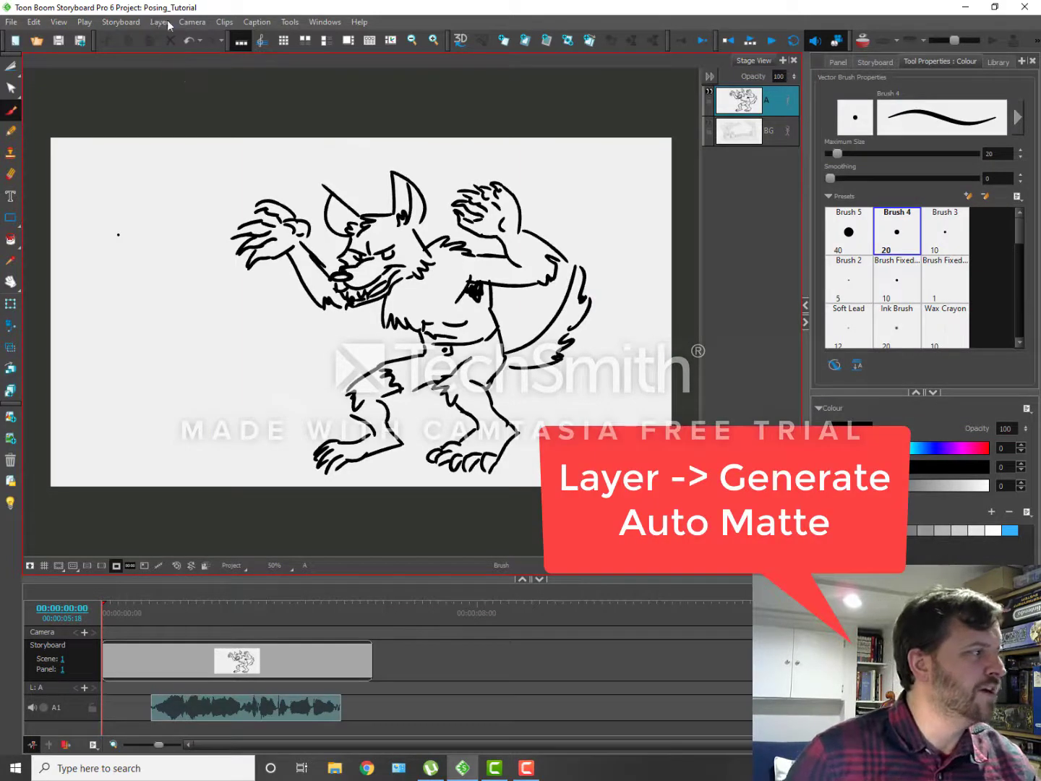
Generate an auto matte for the werewolf layer A using white as the matte colour.
left_click(164, 23)
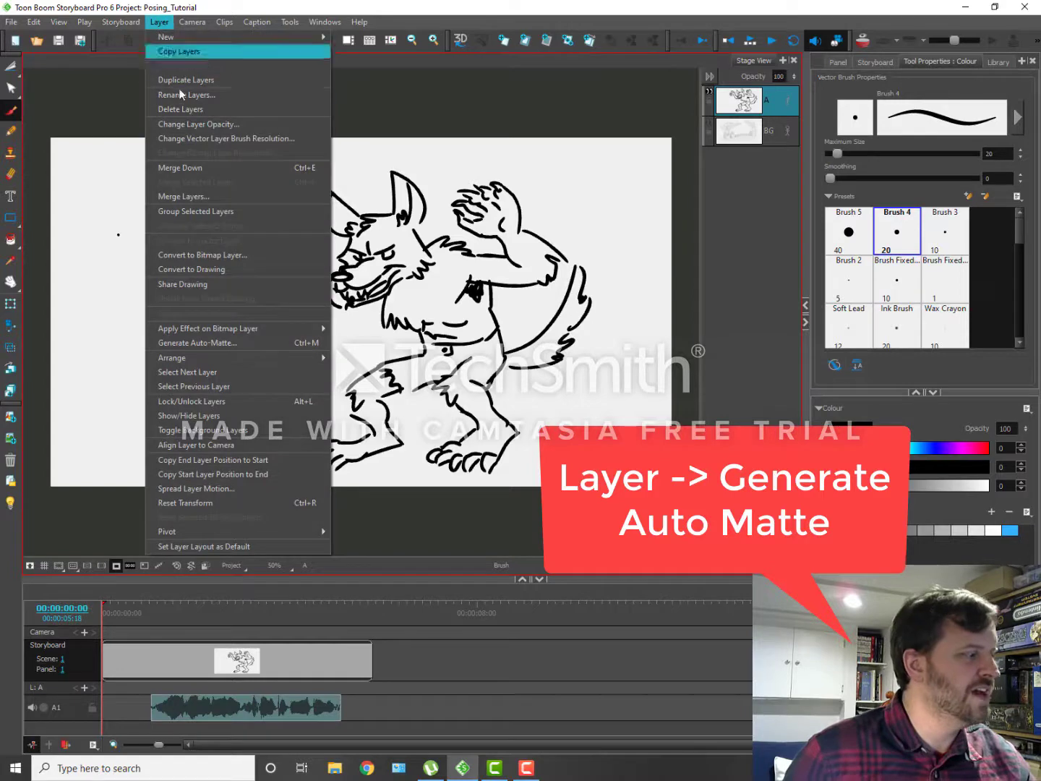
left_click(171, 344)
left_click(481, 354)
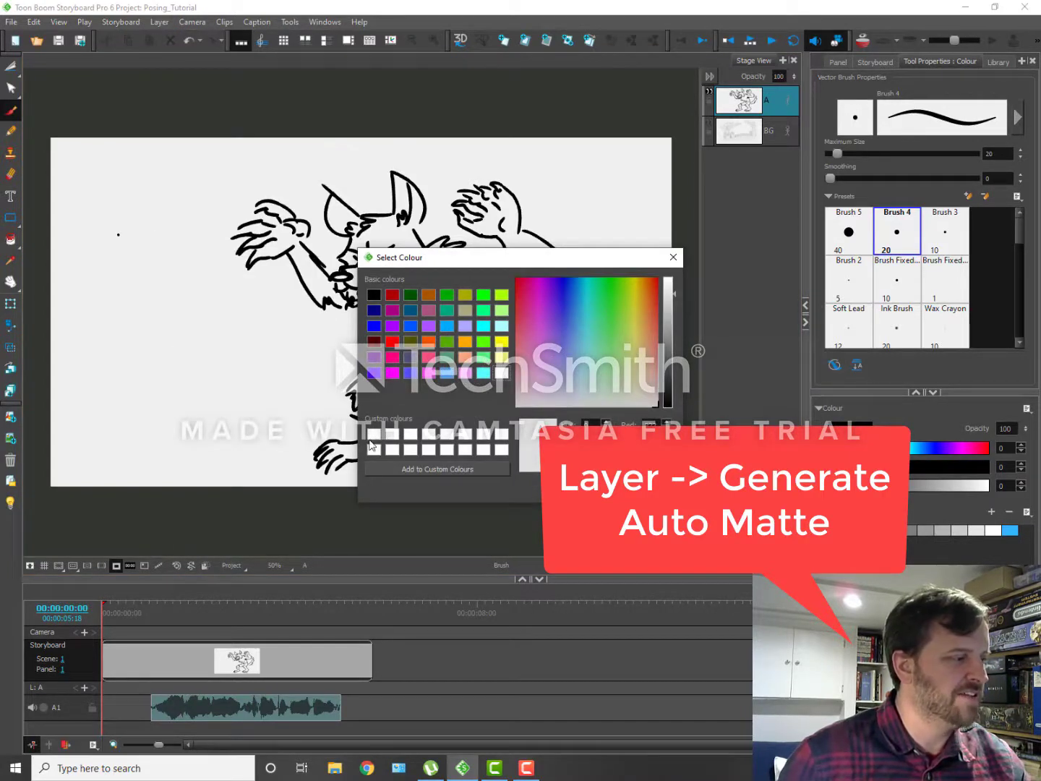
left_click(374, 435)
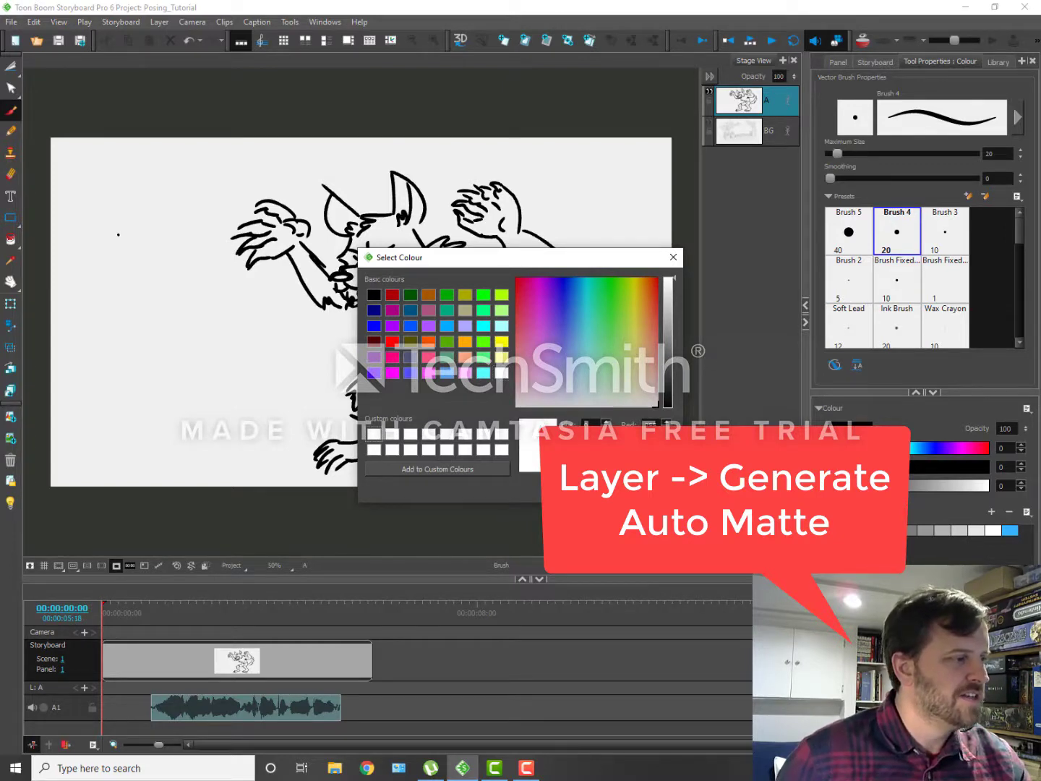
key("Return")
left_click(594, 425)
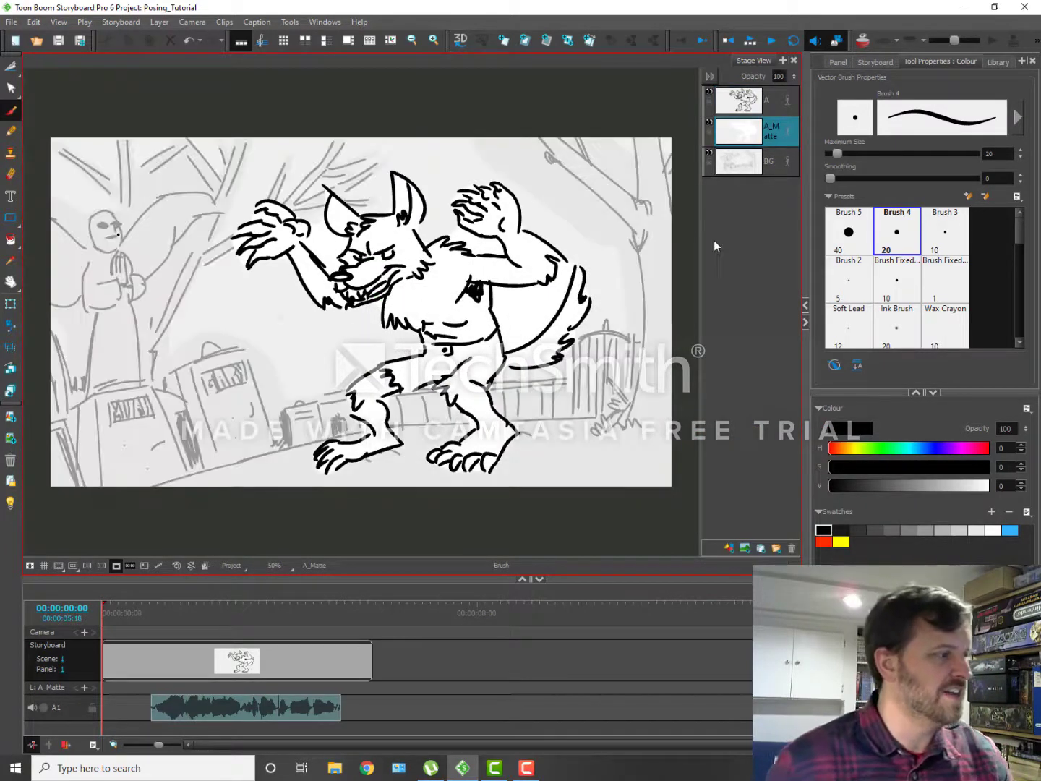
Erase the matte in the gap between the werewolf's arm, back and tail with Eraser 2 at size 50, undoing a stray stroke.
left_click_drag(254, 309, 214, 287)
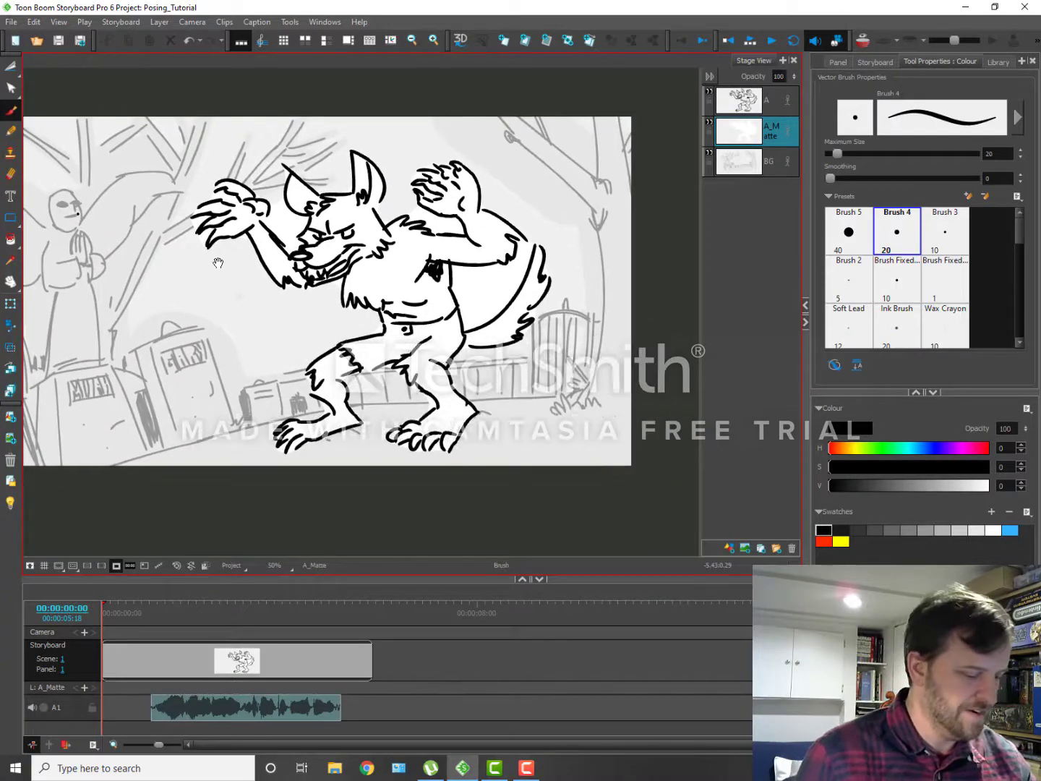
left_click(10, 174)
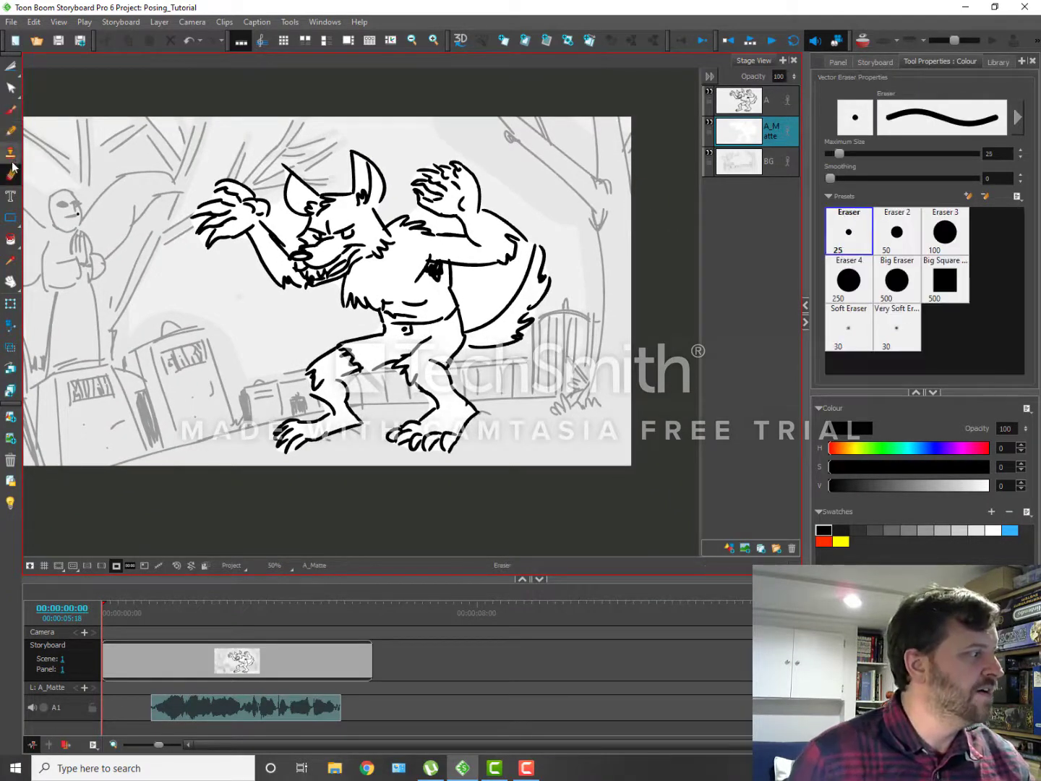
left_click(883, 239)
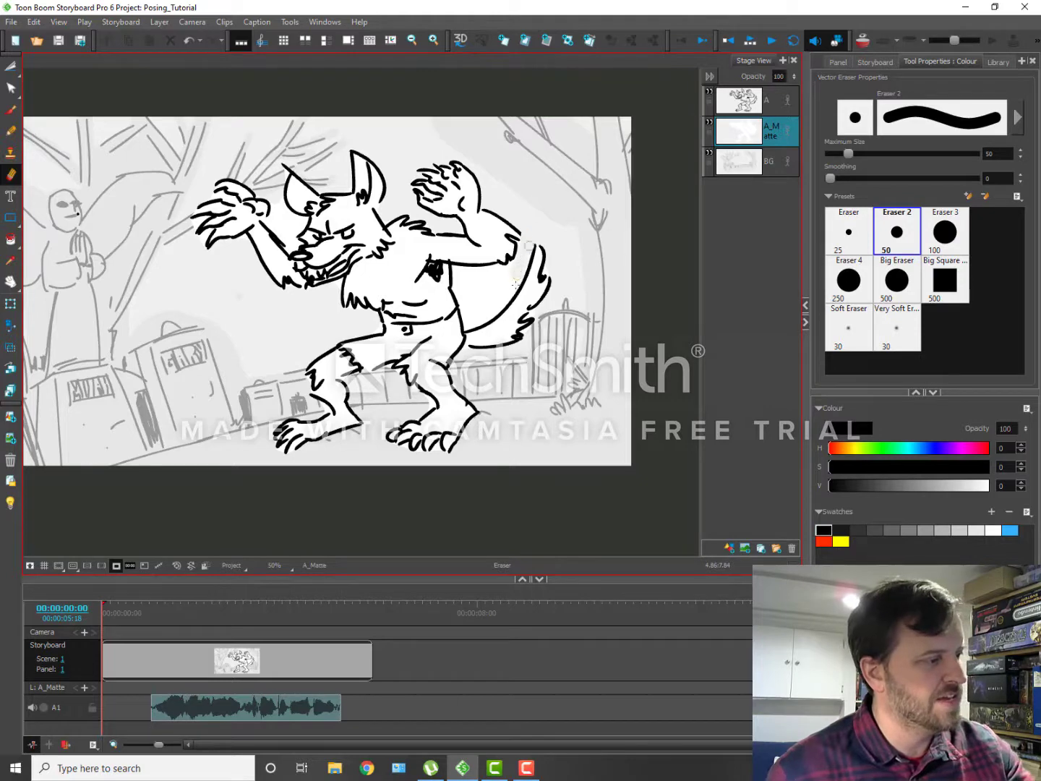
mouse_move(464, 306)
left_mouse_down()
mouse_move(477, 270)
mouse_move(507, 276)
left_mouse_up()
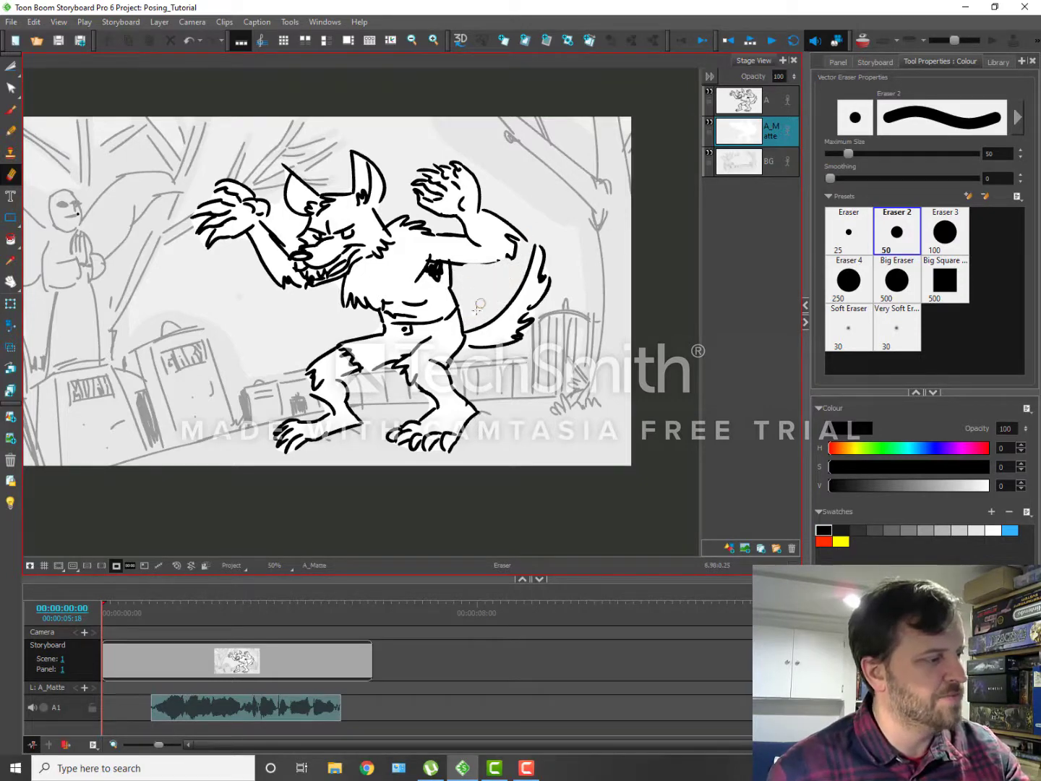
key("ctrl+z")
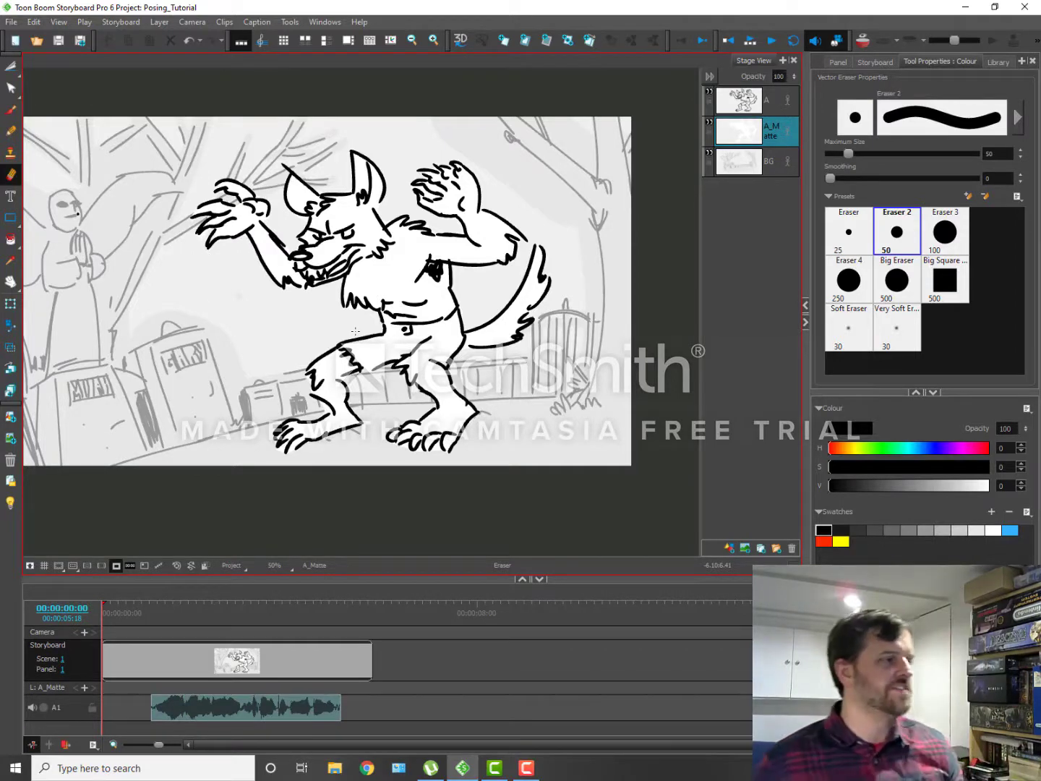
Merge the werewolf art layer A with its matte layer A_Matte.
scroll(355, 330, "down", 2)
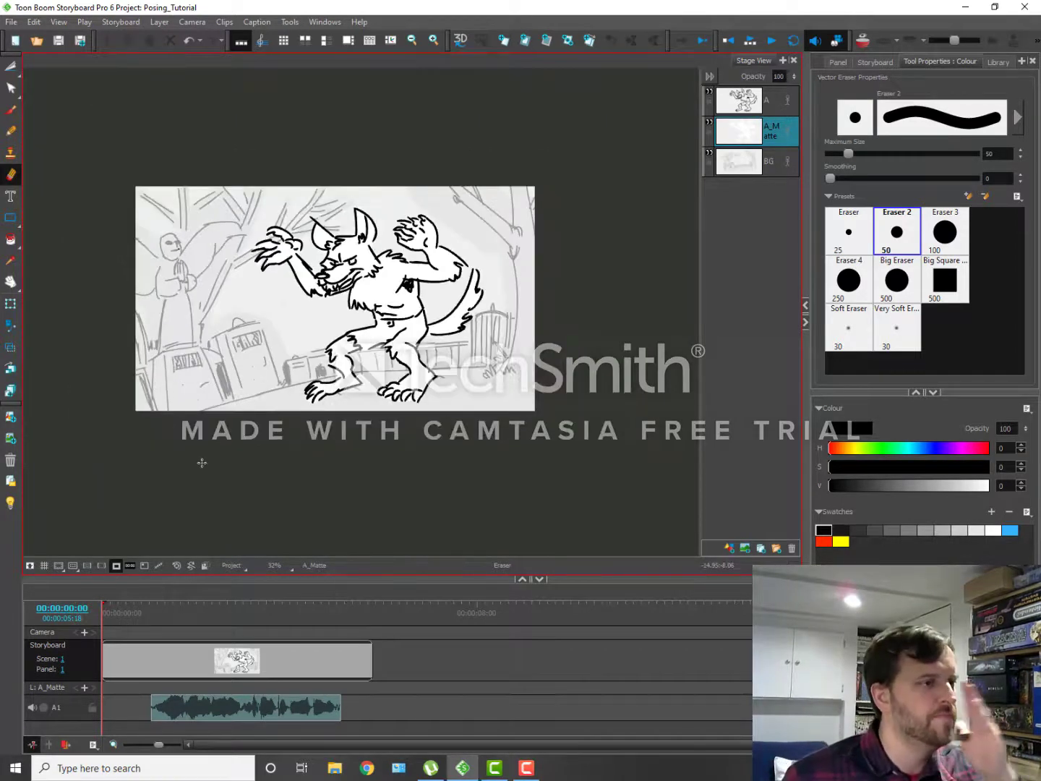
left_click(771, 105)
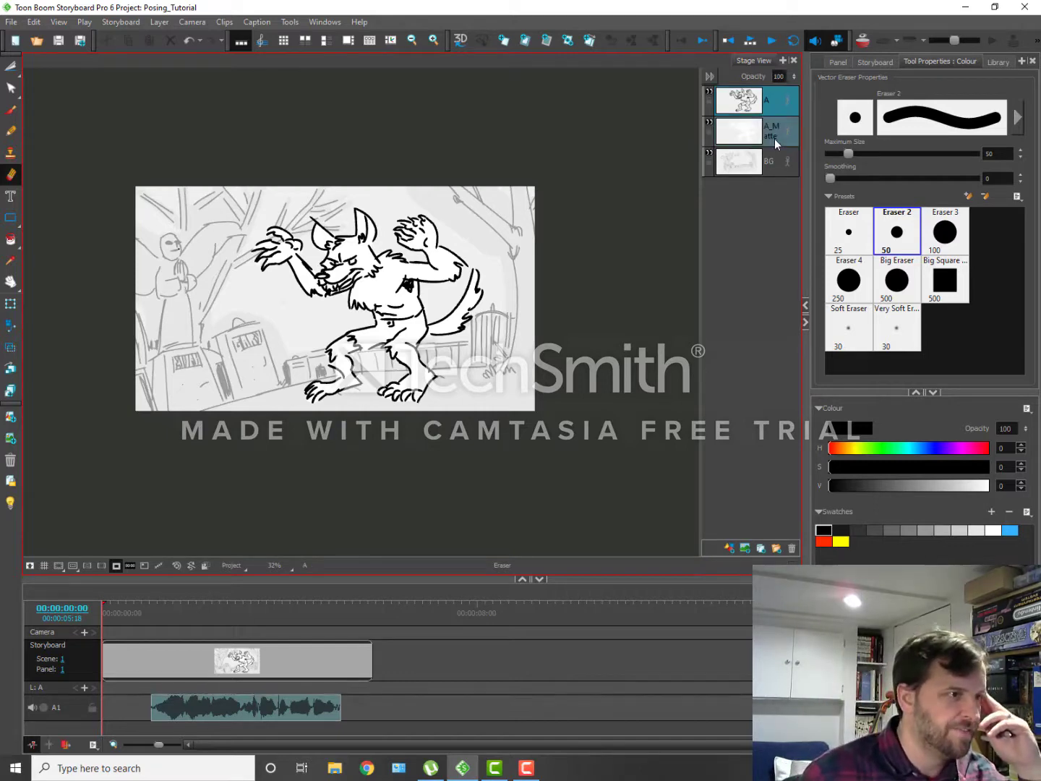
key("ctrl+z")
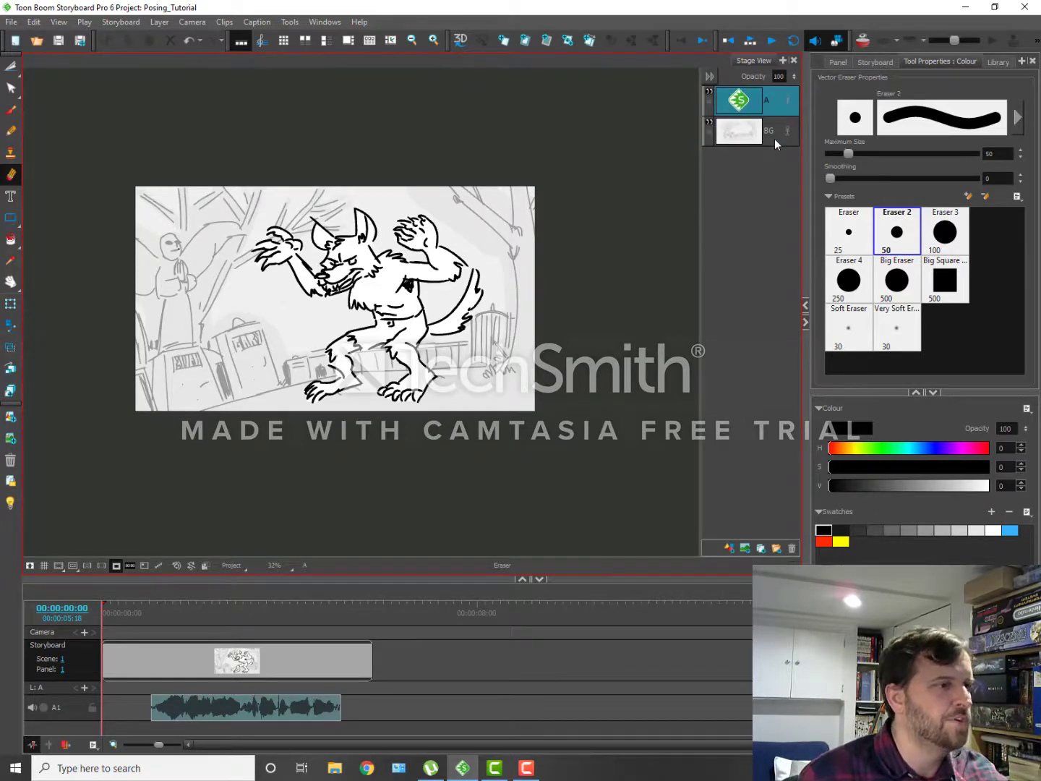
key("ctrl+shift+z")
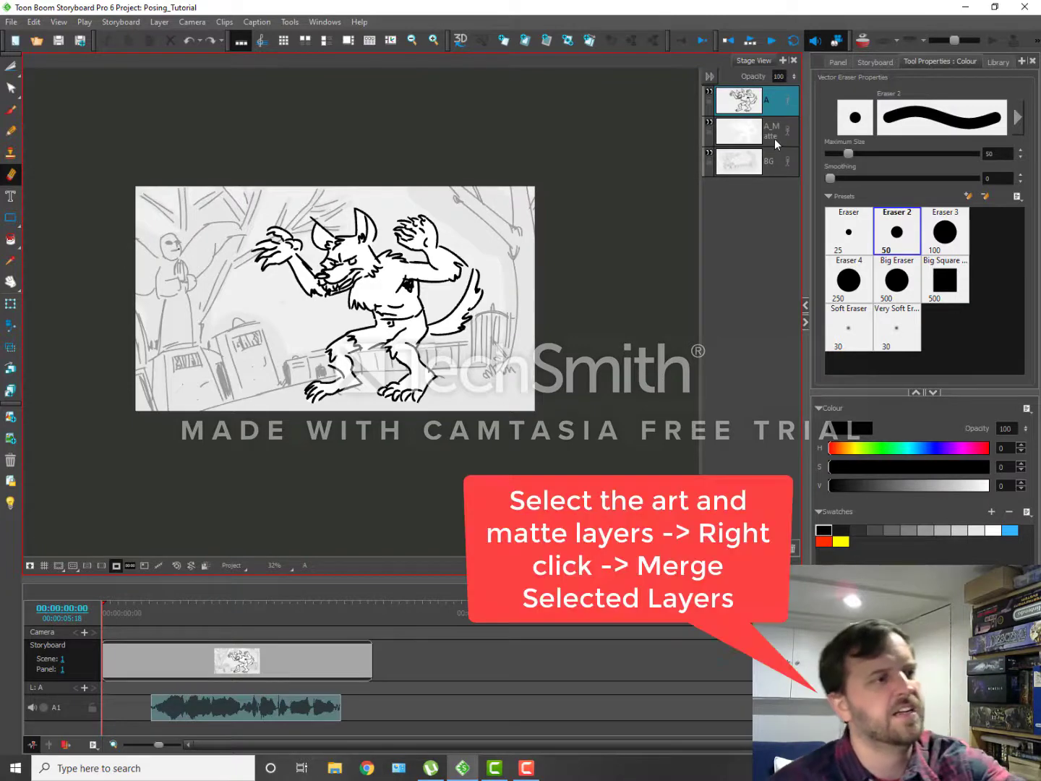
key("alt+t")
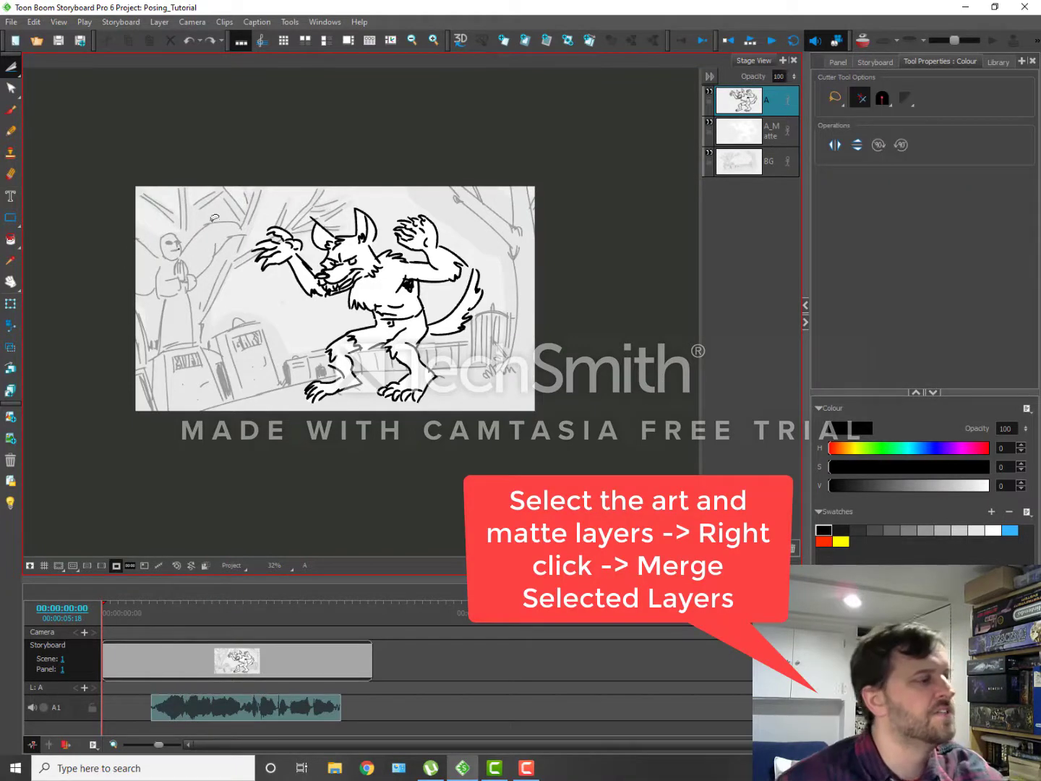
left_click(775, 134, "ctrl")
right_click(774, 96)
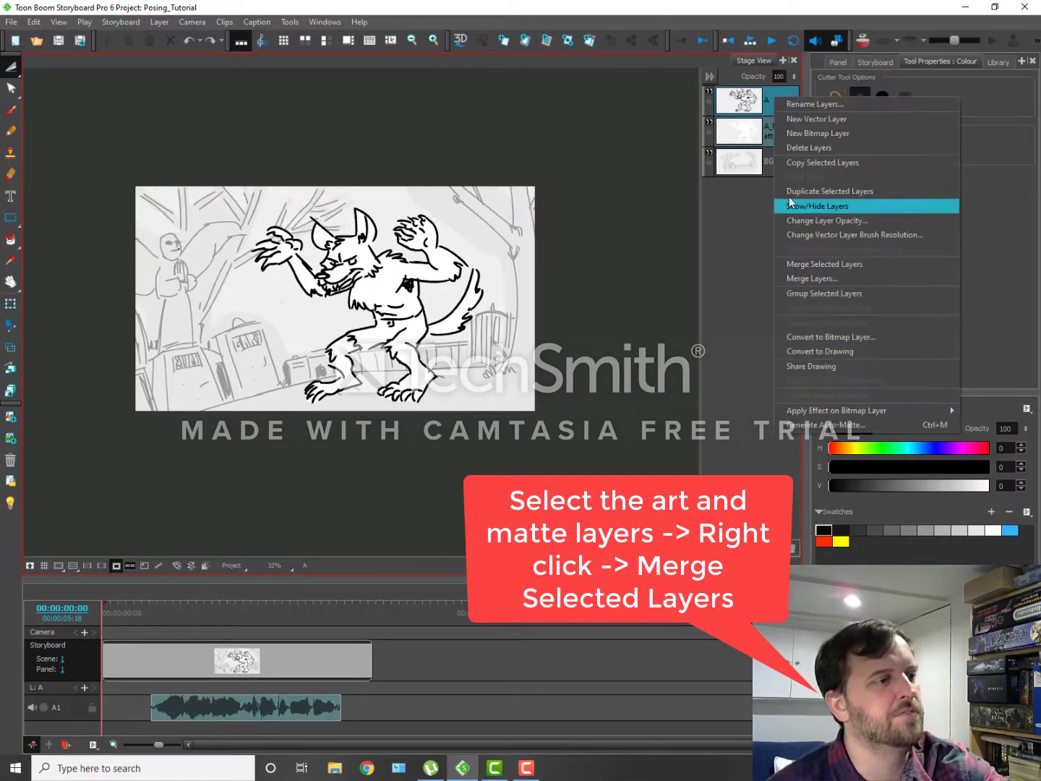
left_click(794, 264)
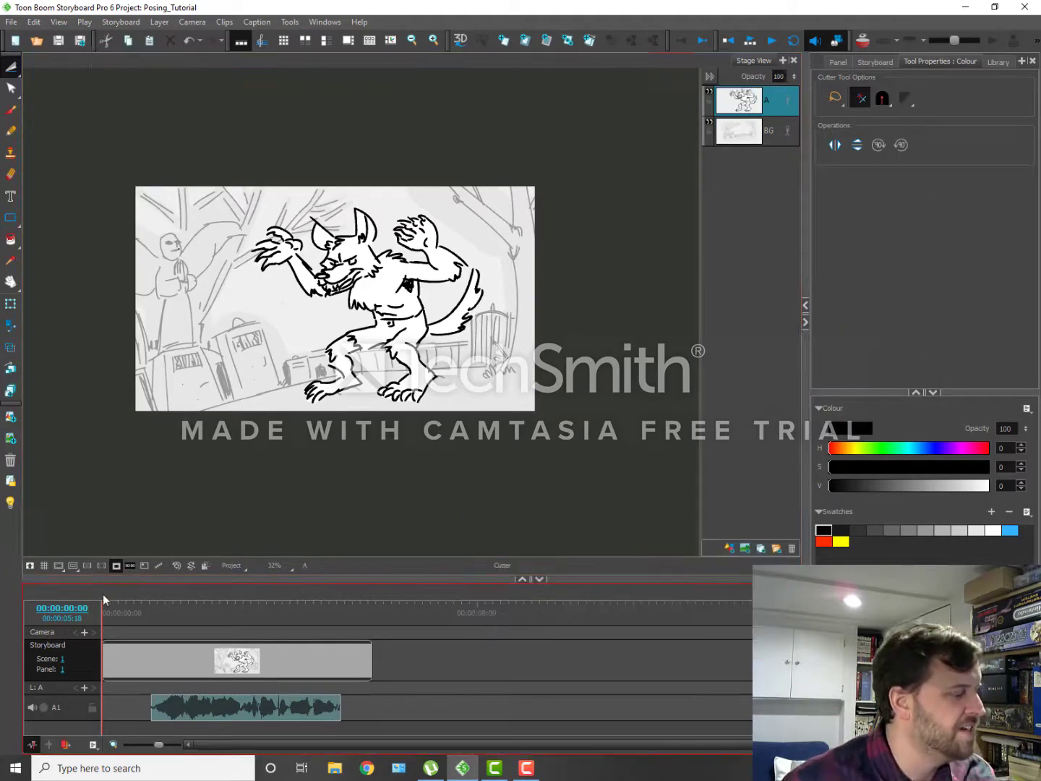
Play the panel from its start to listen to the audio clip's timing.
left_click(174, 604)
left_click(103, 600)
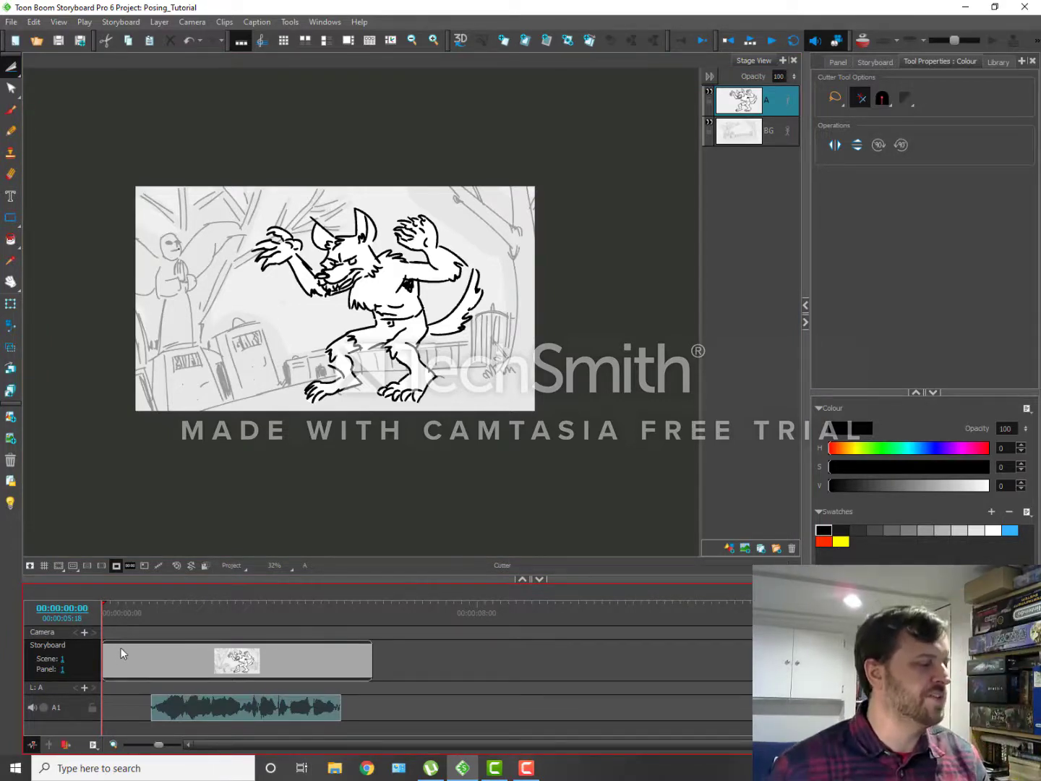
left_click(120, 649)
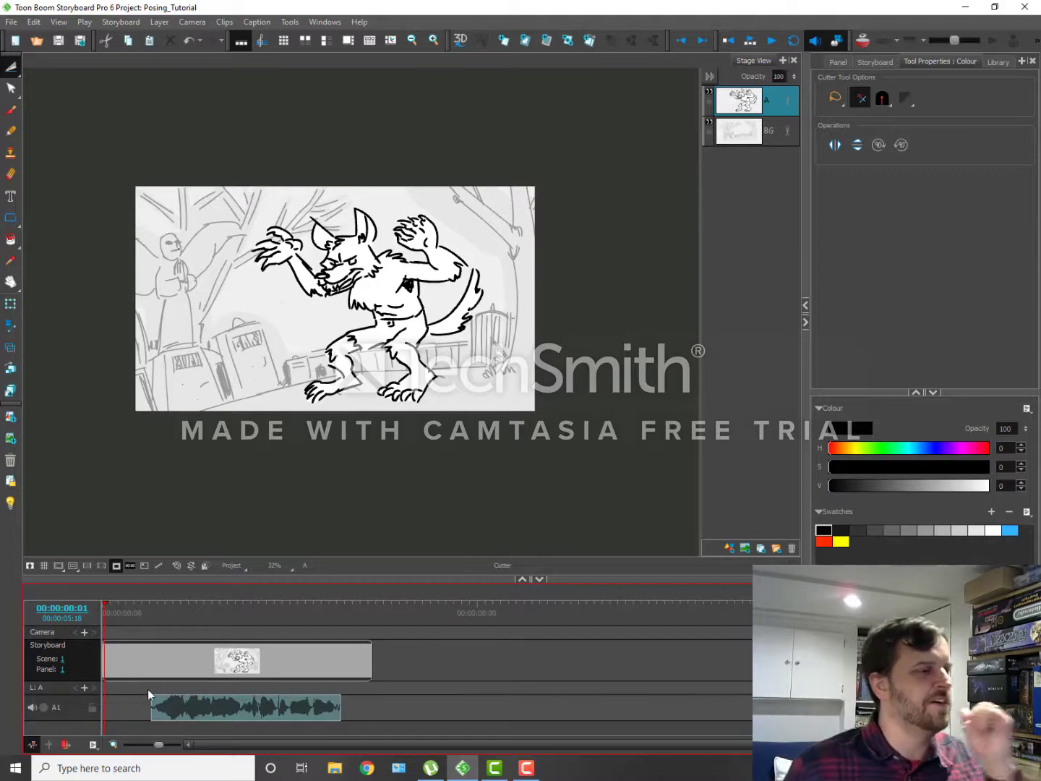
key("Return")
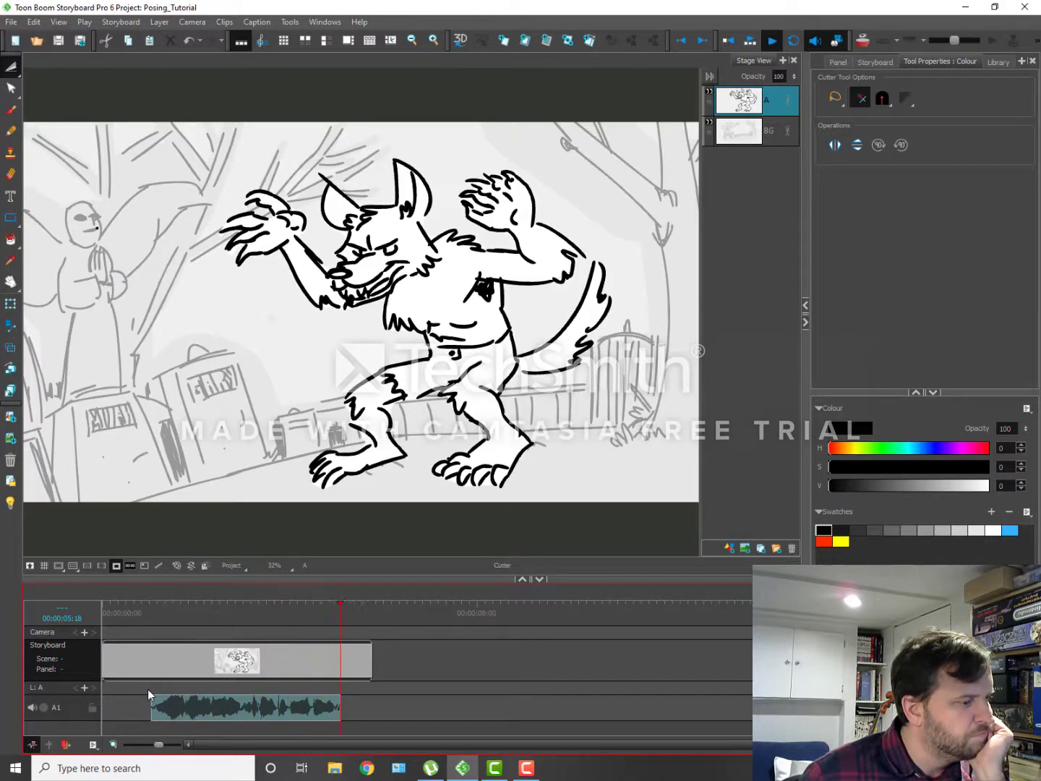
key("Return")
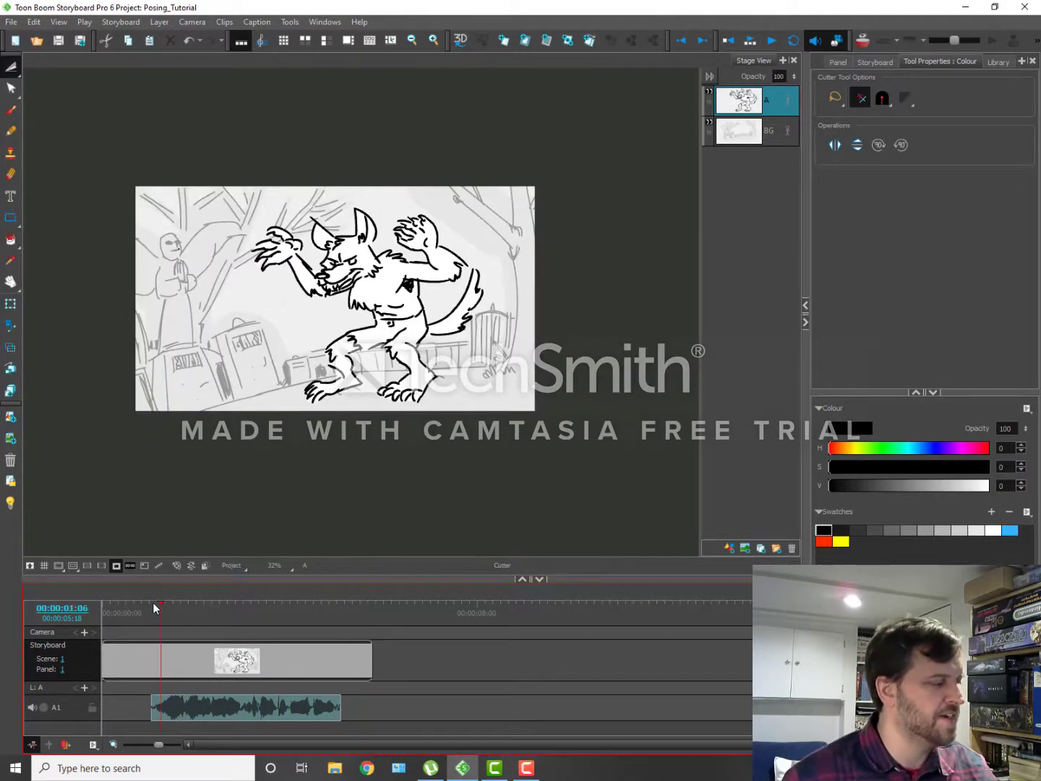
Scrub the audio to find the first pose change and split the panel at 00:00:01:19.
left_click_drag(112, 624, 194, 669)
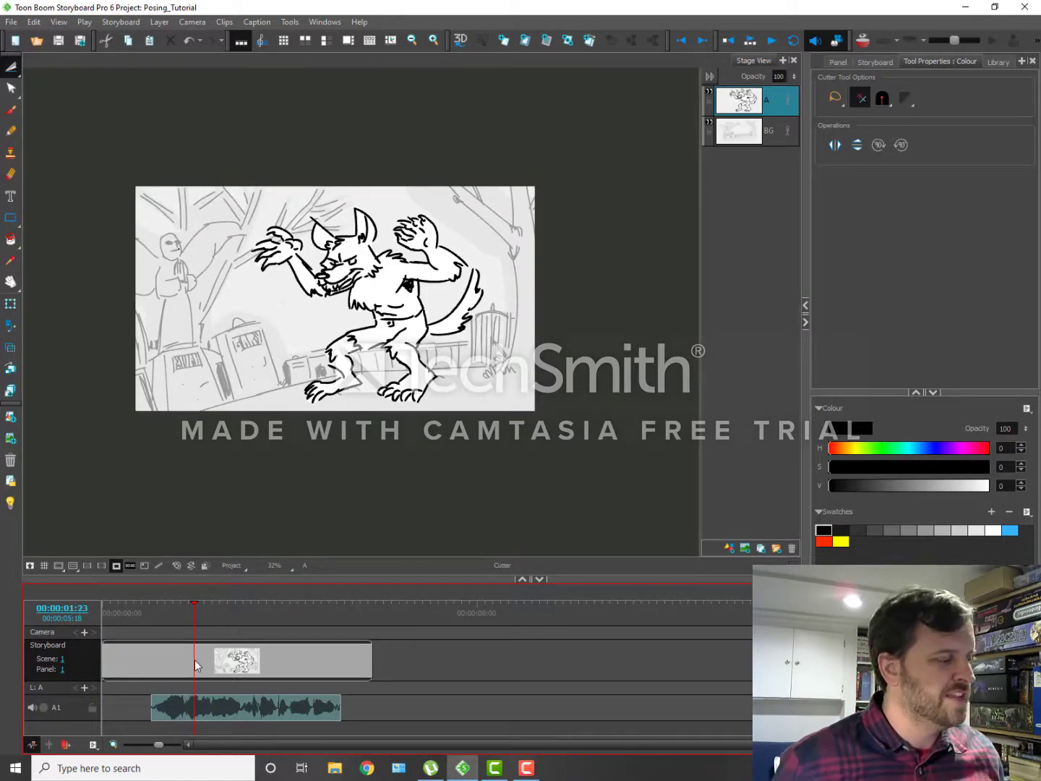
left_click(182, 605)
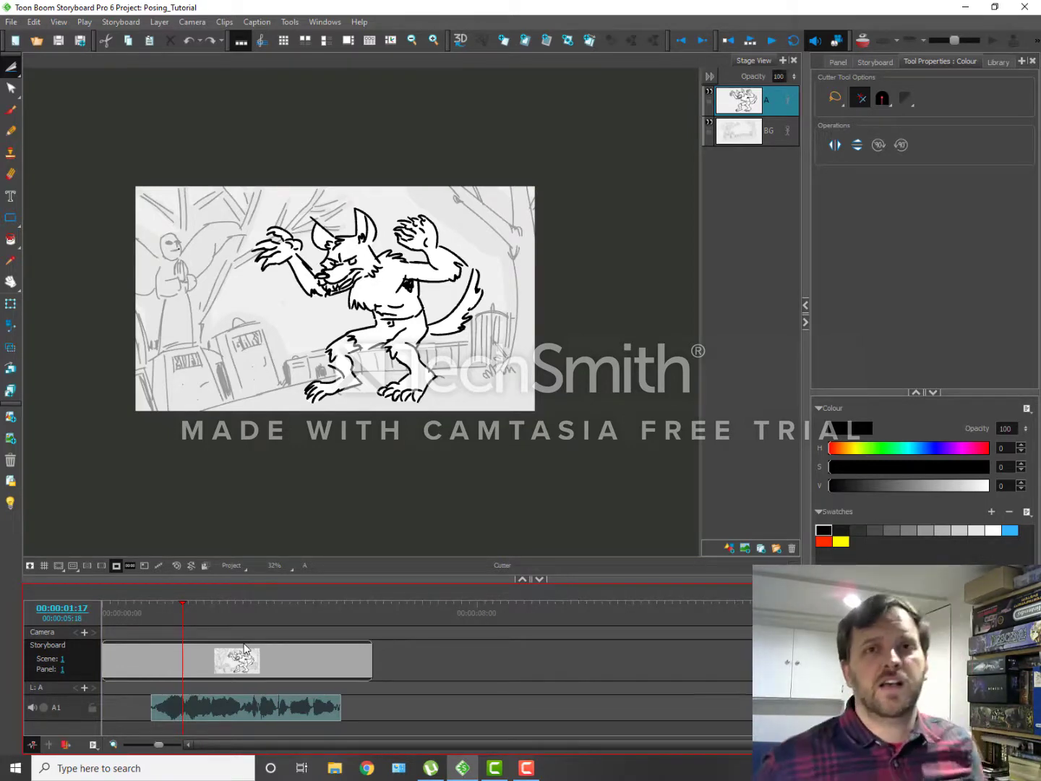
left_click(182, 602)
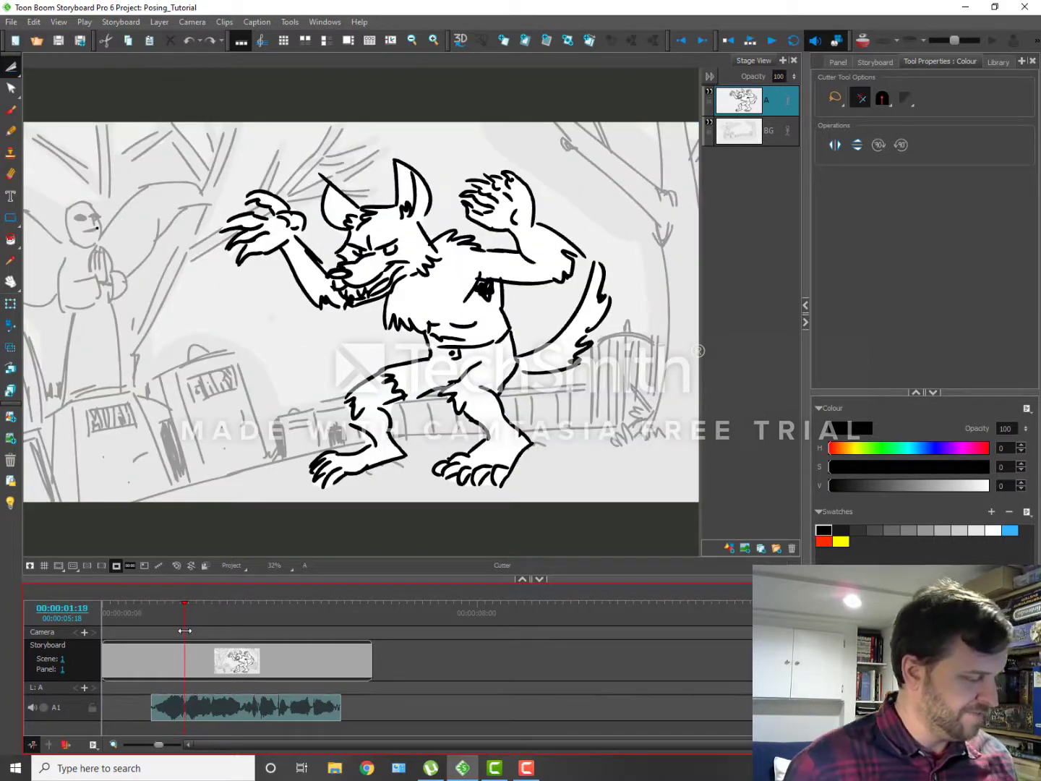
left_click(185, 632)
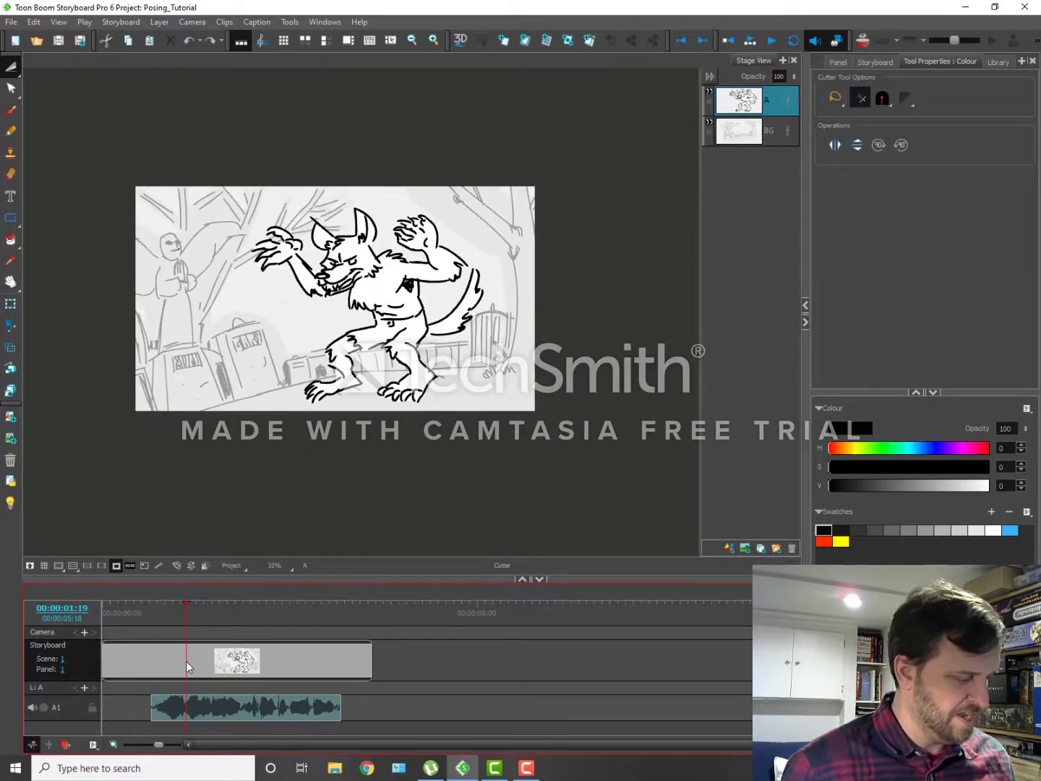
key("alt+shift+p")
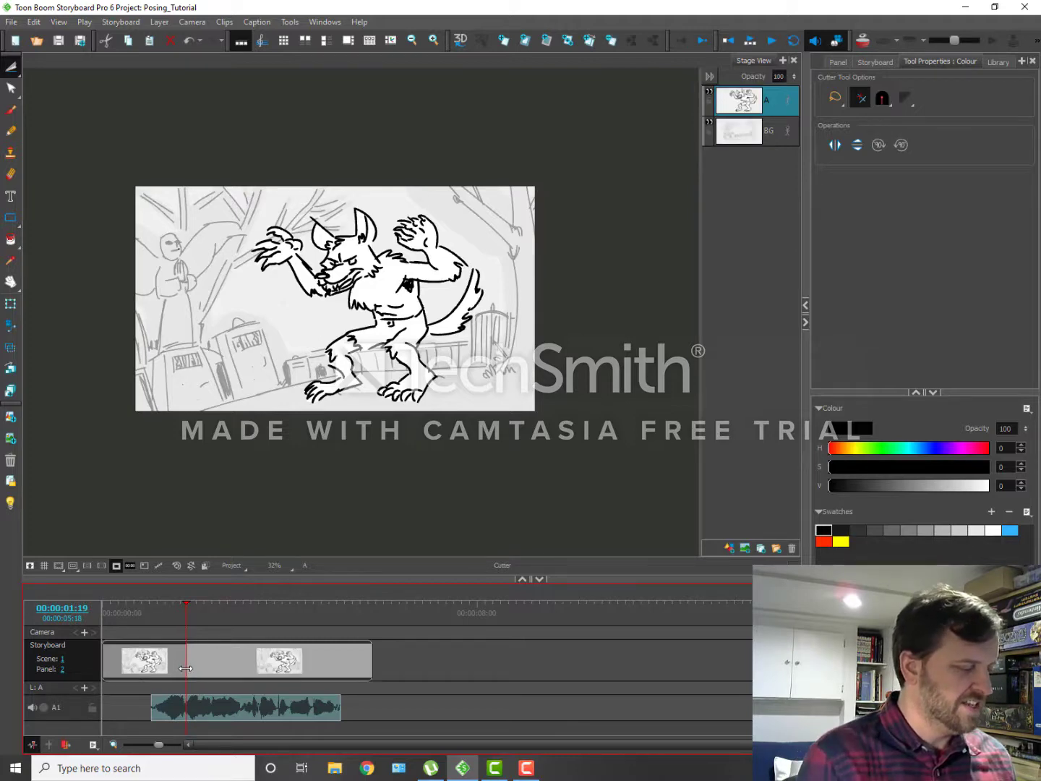
key("ctrl+z")
right_click(187, 664)
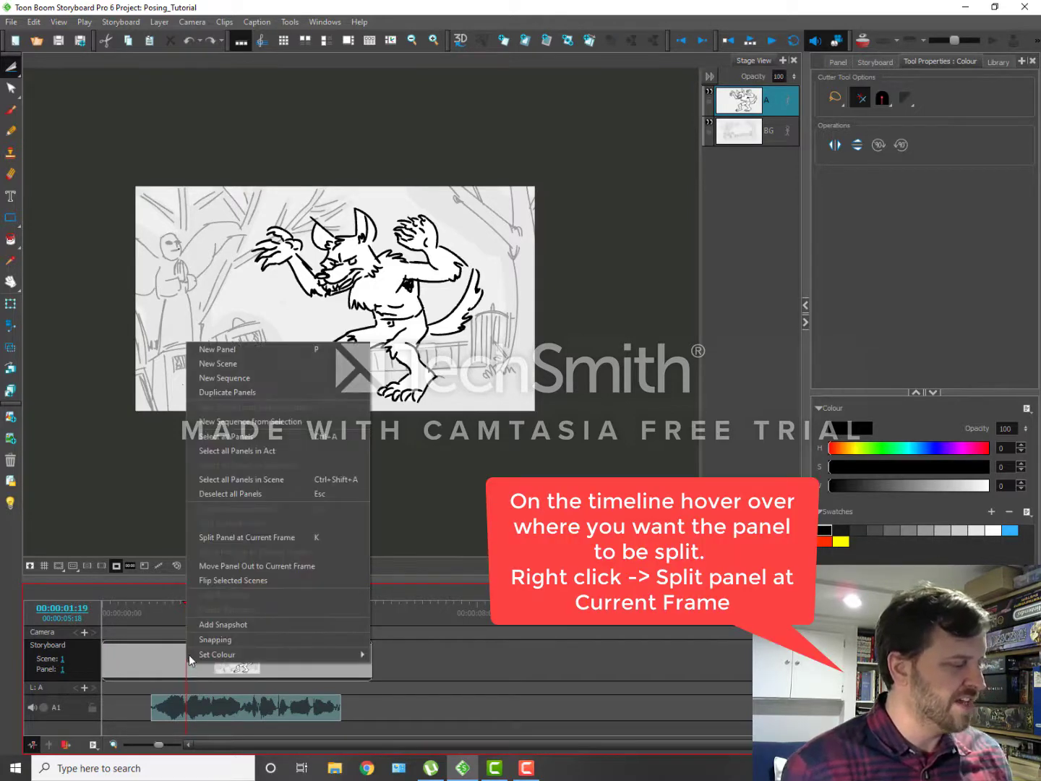
left_click(212, 540)
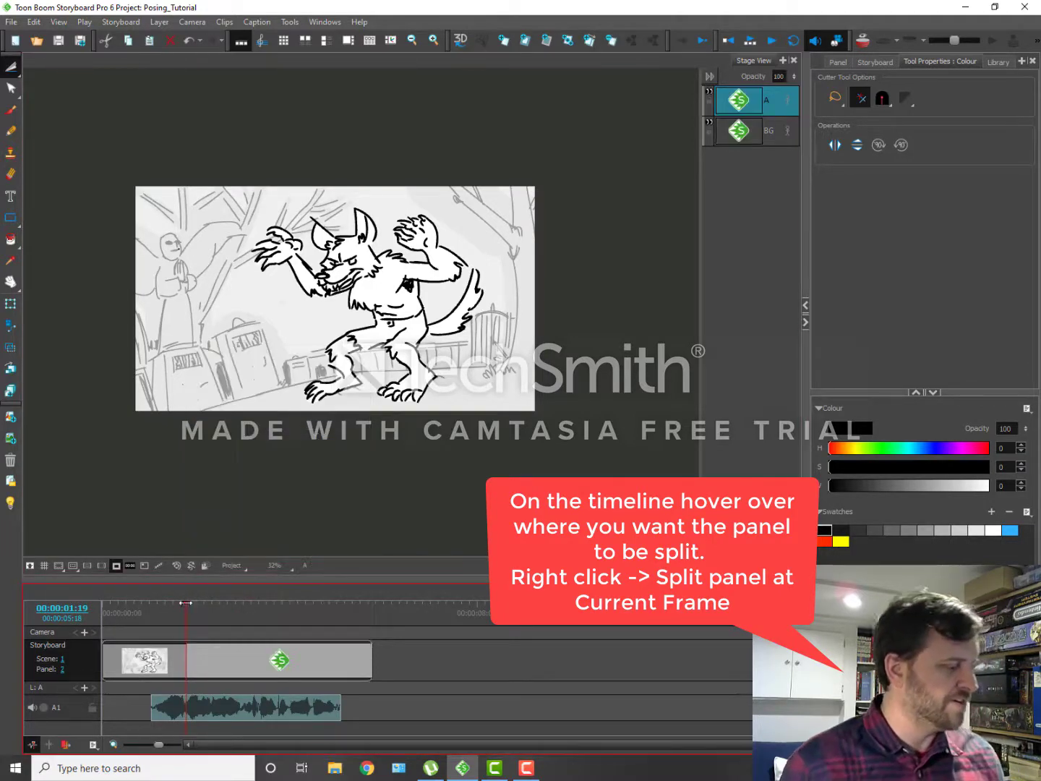
Split the second panel at 00:00:03:16 and scrub back over the panels.
mouse_move(188, 603)
left_mouse_down()
mouse_move(148, 630)
mouse_move(195, 672)
mouse_move(174, 669)
mouse_move(276, 688)
mouse_move(276, 678)
left_mouse_up()
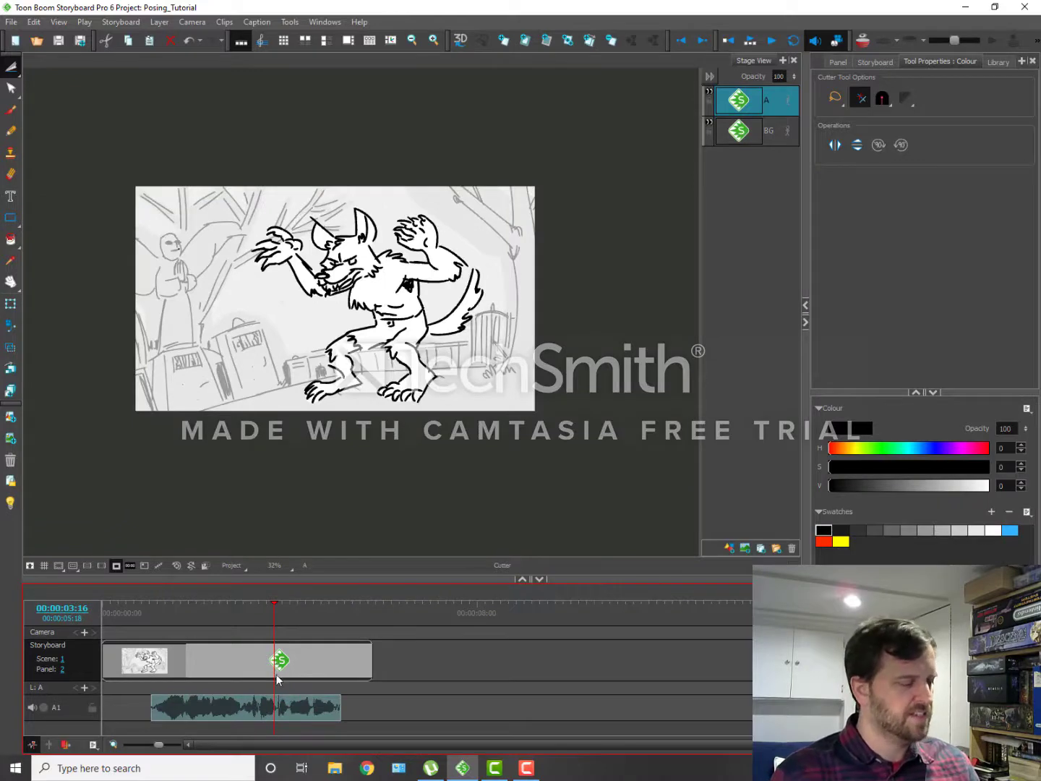
key("alt+slash")
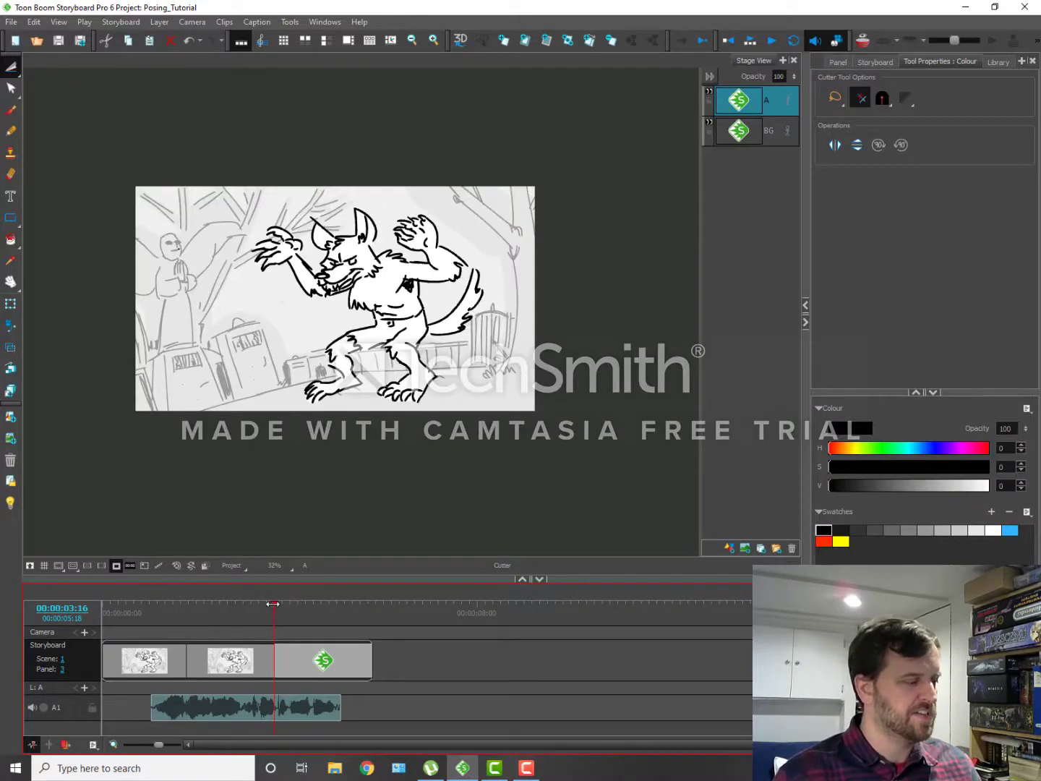
left_click_drag(273, 606, 145, 644)
Add a new drawing layer above werewolf layer A in the second panel and choose the Brush tool with the red swatch.
left_click(210, 654)
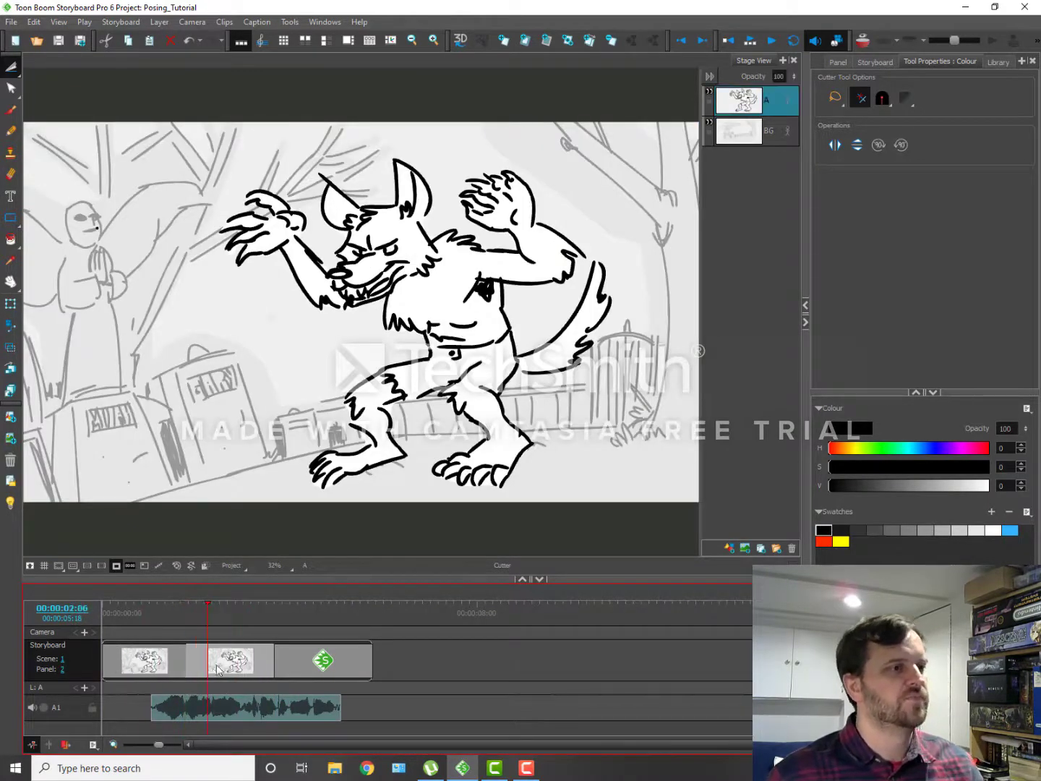
left_click(727, 550)
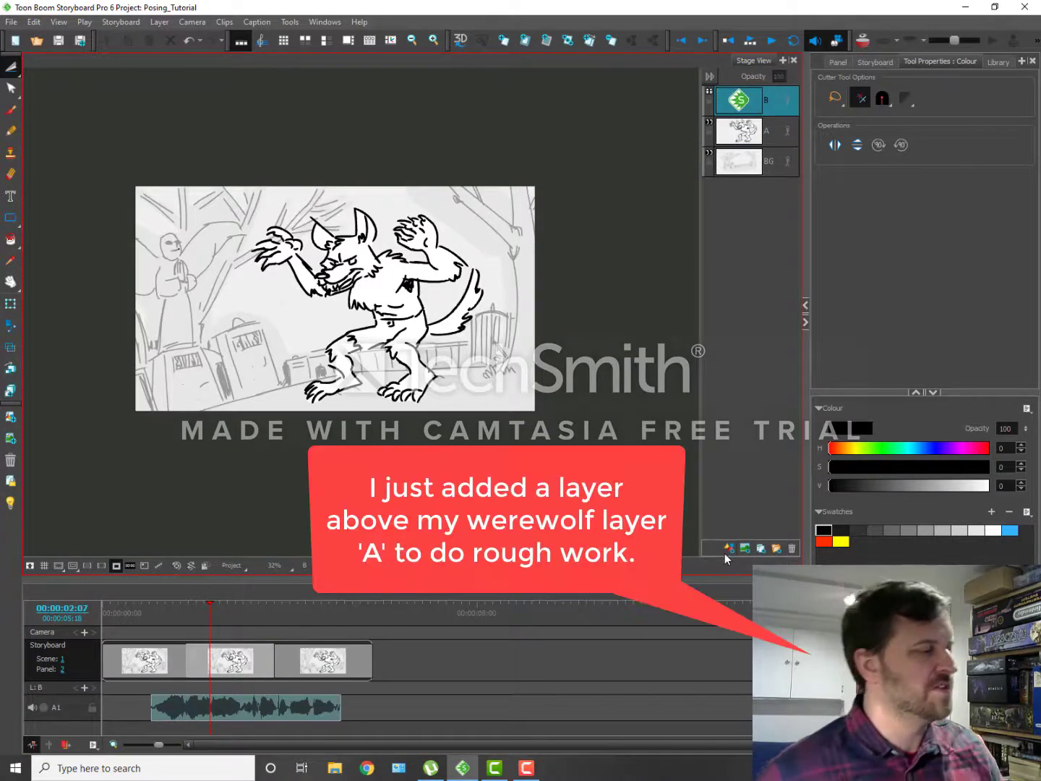
left_click(11, 110)
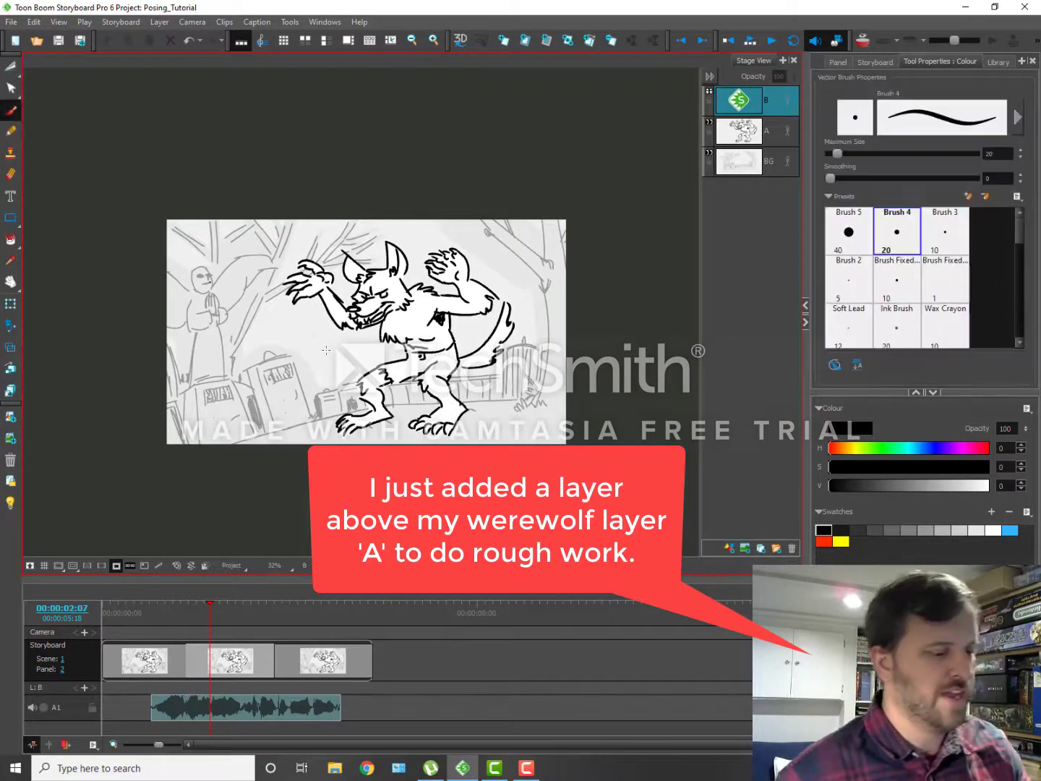
left_click(823, 538)
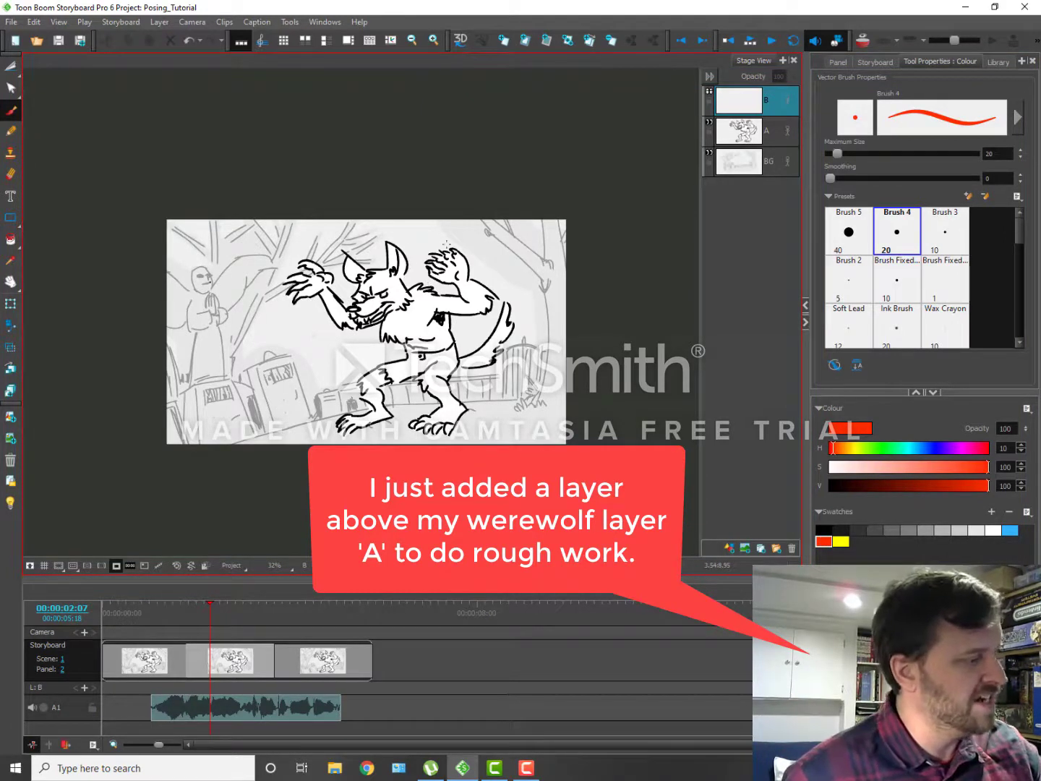
Rough out an upright werewolf pose in red with a round raised head, hands at the chest and a bushy tail, and play it back.
mouse_move(447, 244)
left_mouse_down()
mouse_move(434, 280)
mouse_move(413, 239)
mouse_move(449, 253)
mouse_move(409, 276)
mouse_move(446, 279)
mouse_move(463, 374)
left_mouse_up()
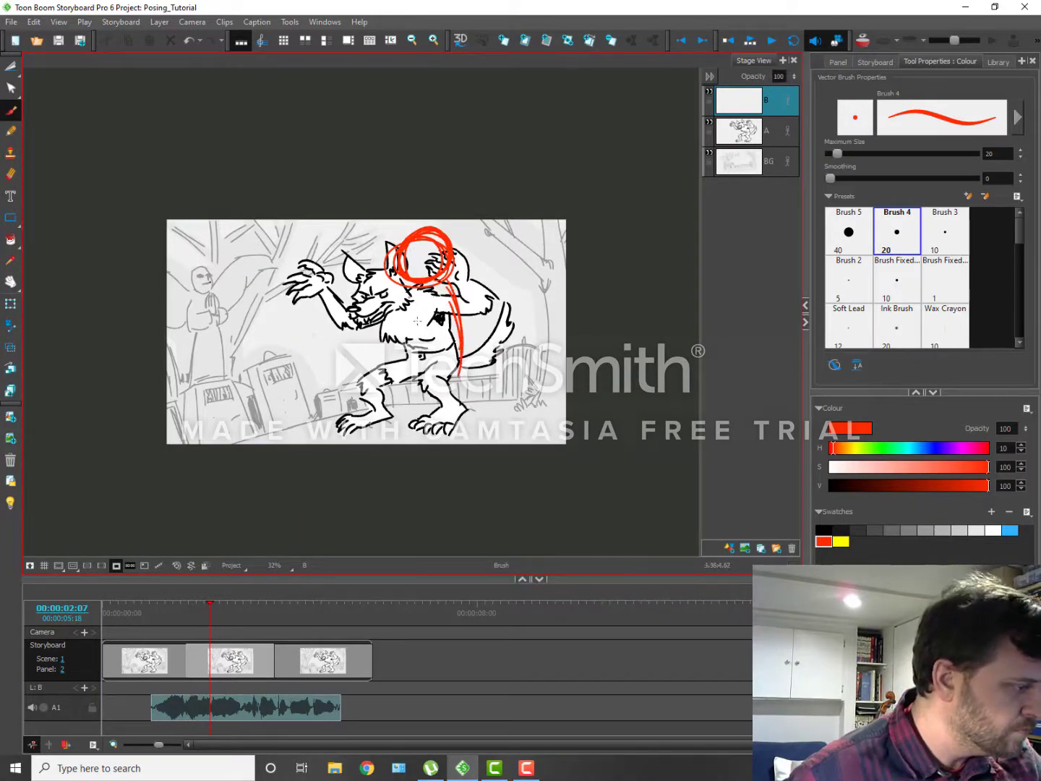
mouse_move(418, 293)
left_mouse_down()
mouse_move(406, 358)
mouse_move(376, 365)
mouse_move(466, 365)
mouse_move(452, 379)
mouse_move(451, 411)
left_mouse_up()
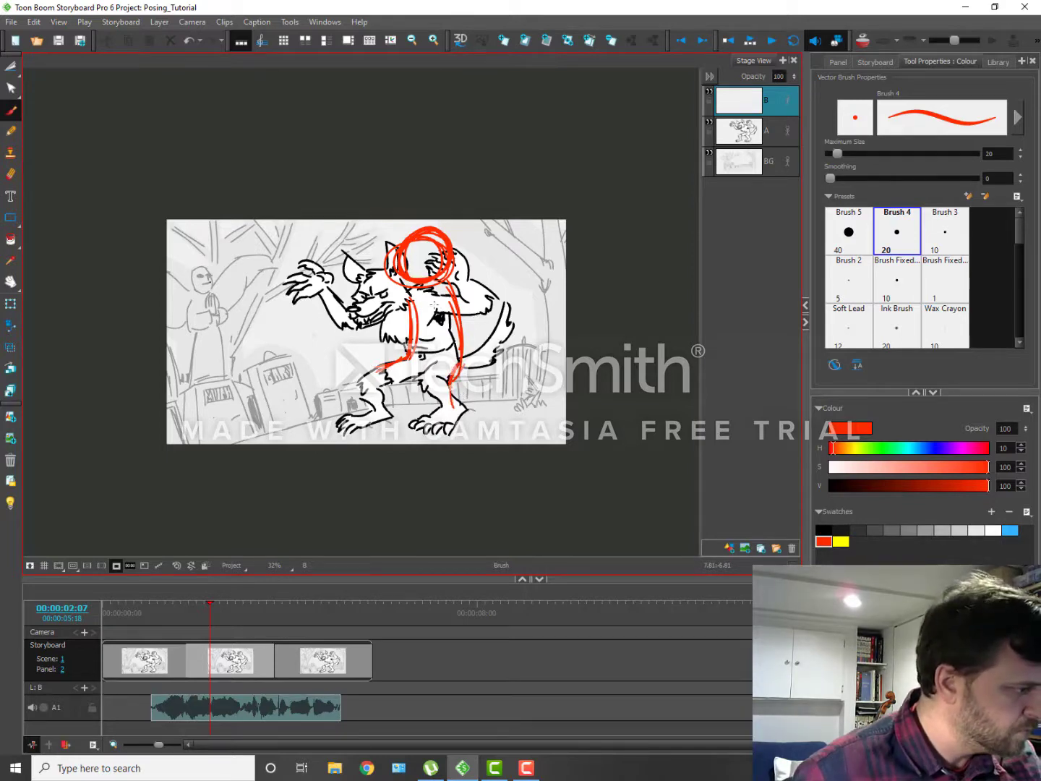
mouse_move(434, 308)
left_mouse_down()
mouse_move(420, 313)
mouse_move(438, 329)
mouse_move(419, 298)
mouse_move(432, 312)
mouse_move(390, 309)
mouse_move(396, 326)
mouse_move(416, 319)
mouse_move(401, 235)
mouse_move(405, 246)
mouse_move(427, 245)
mouse_move(409, 257)
left_mouse_up()
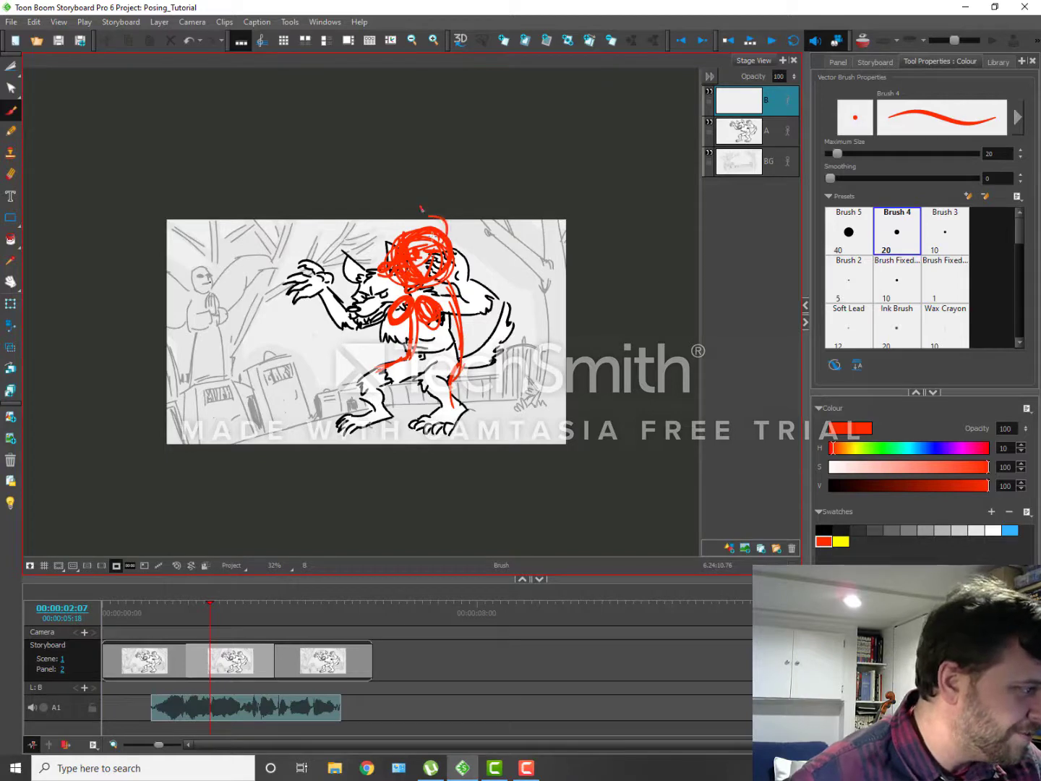
mouse_move(421, 208)
left_mouse_down()
mouse_move(401, 218)
mouse_move(405, 238)
mouse_move(385, 225)
mouse_move(408, 254)
left_mouse_up()
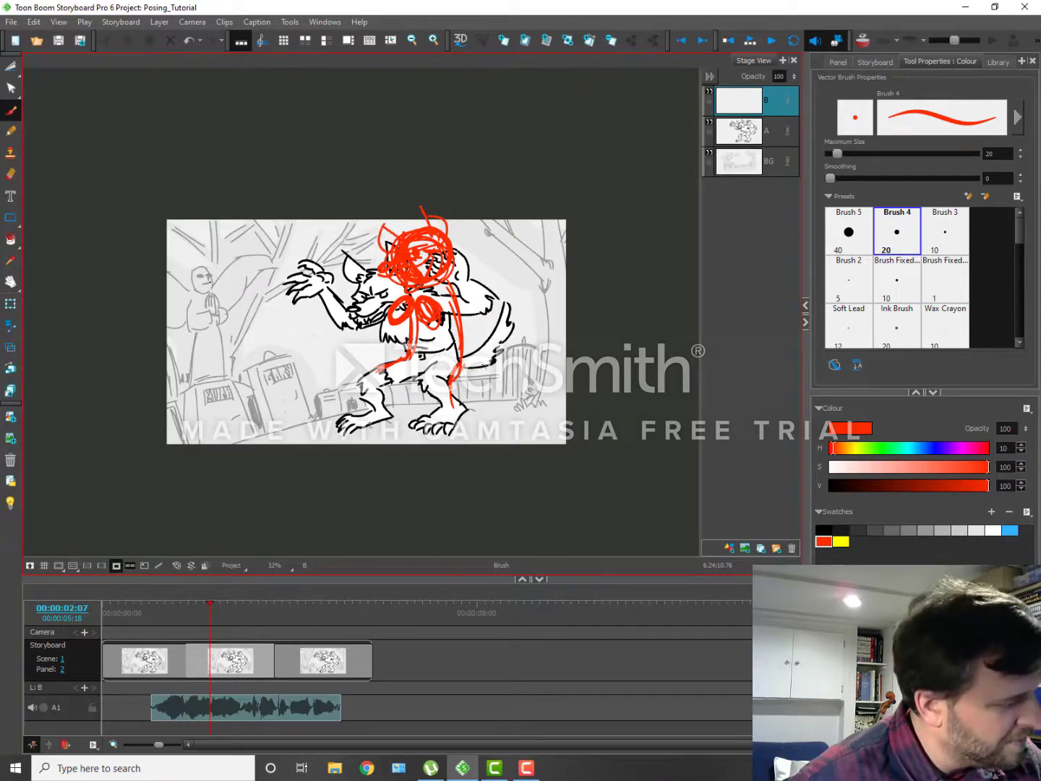
key("Return")
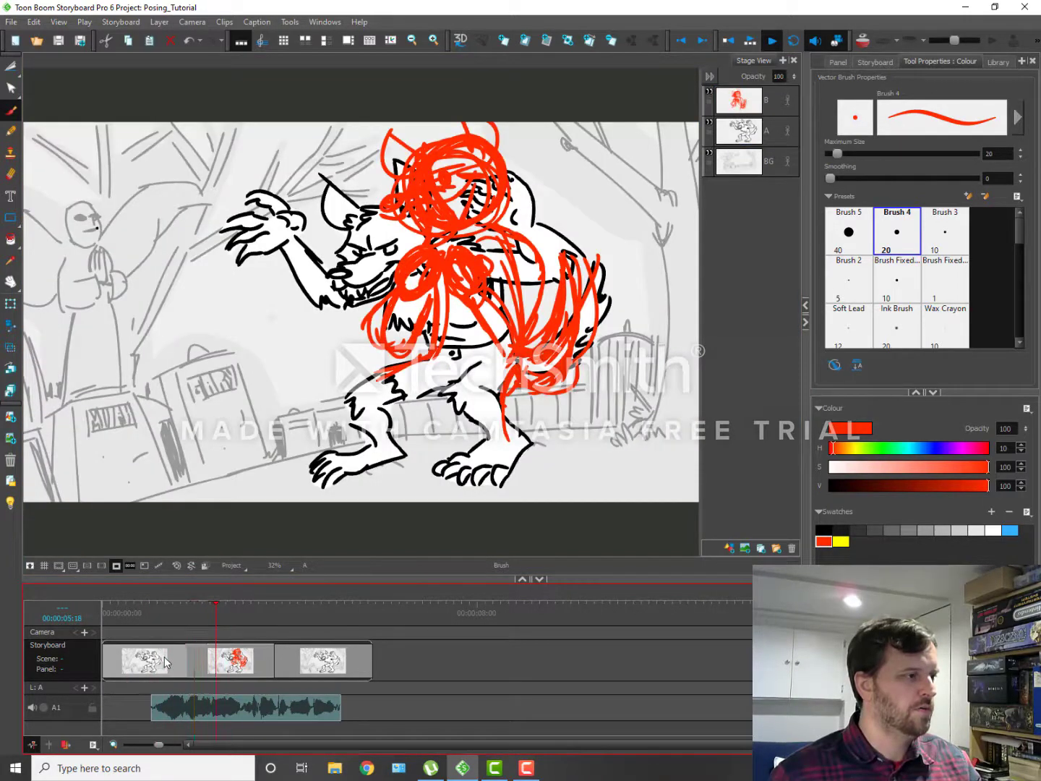
key("Return")
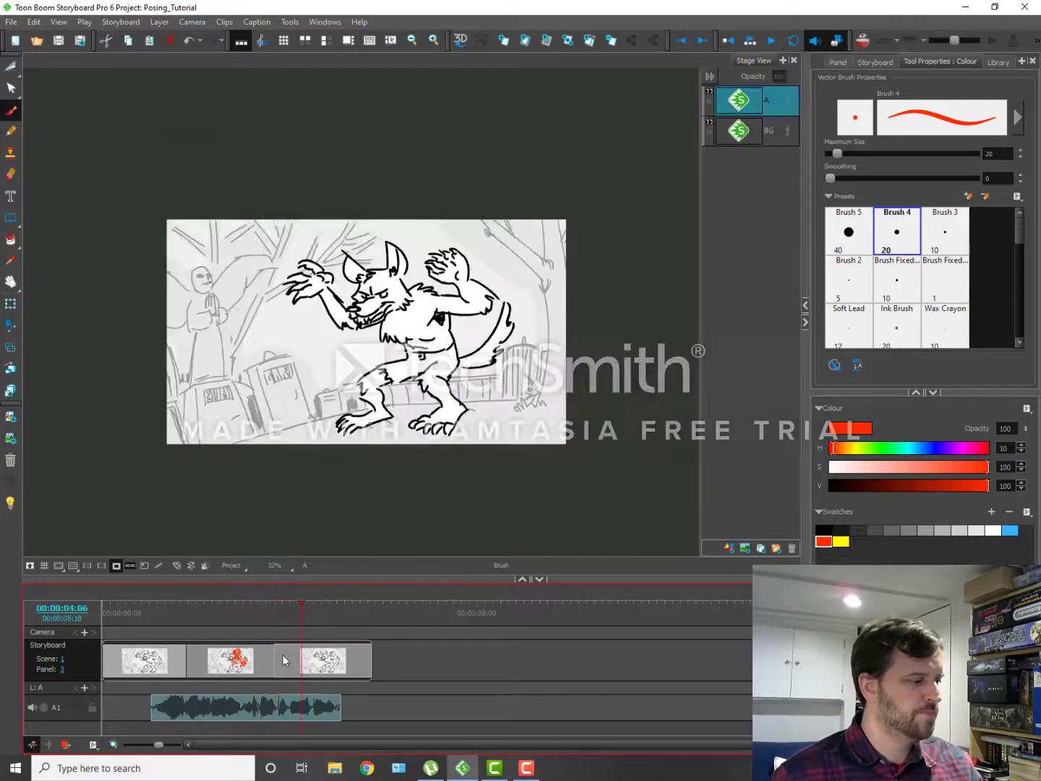
On a new layer above A in the third panel, sketch a red hunched pose with lowered head, sideways ears, curved back and drooping tail.
left_click(286, 660)
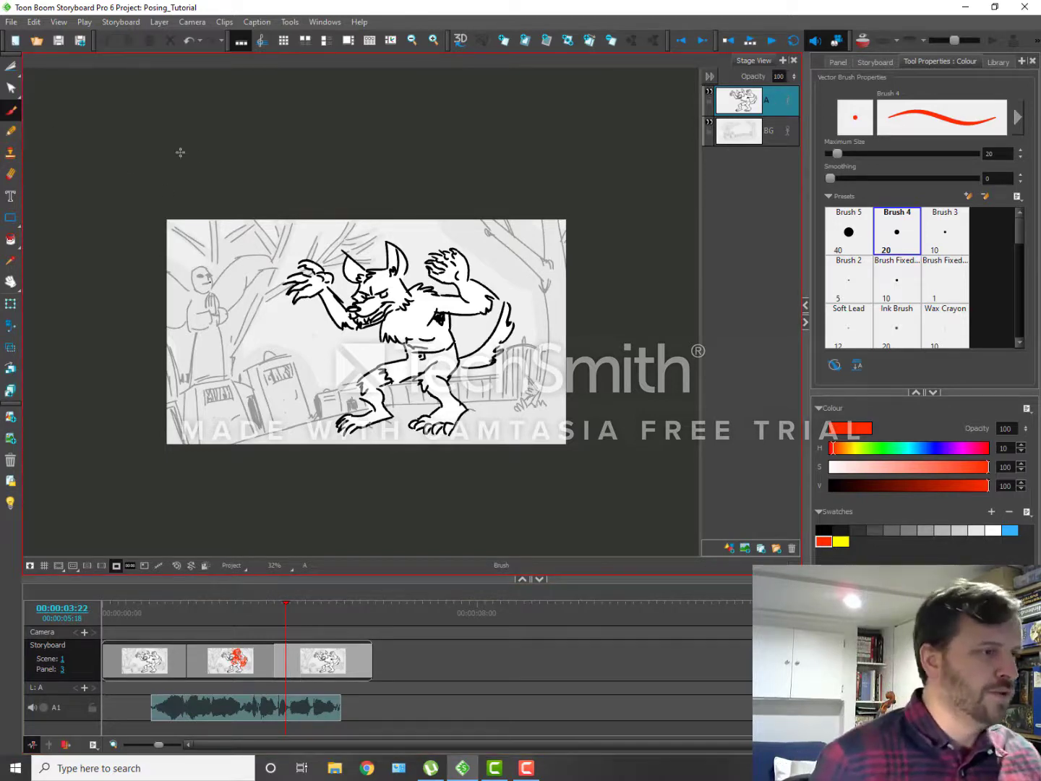
left_click(731, 548)
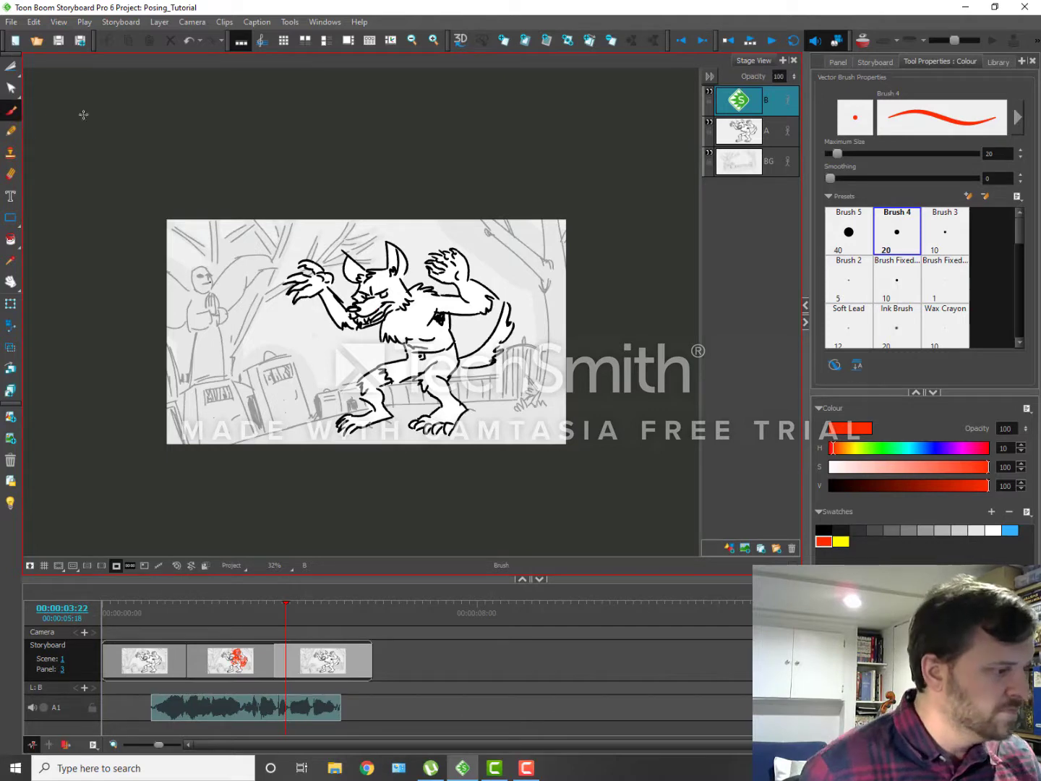
mouse_move(456, 361)
left_mouse_down()
mouse_move(440, 337)
mouse_move(456, 361)
mouse_move(414, 304)
mouse_move(351, 309)
mouse_move(392, 289)
left_mouse_up()
mouse_move(380, 303)
left_mouse_down()
mouse_move(354, 301)
mouse_move(392, 306)
mouse_move(388, 321)
mouse_move(348, 310)
left_mouse_up()
mouse_move(371, 306)
left_mouse_down()
mouse_move(382, 299)
mouse_move(353, 306)
mouse_move(367, 290)
mouse_move(393, 288)
mouse_move(386, 286)
mouse_move(427, 290)
mouse_move(387, 300)
mouse_move(329, 278)
left_mouse_up()
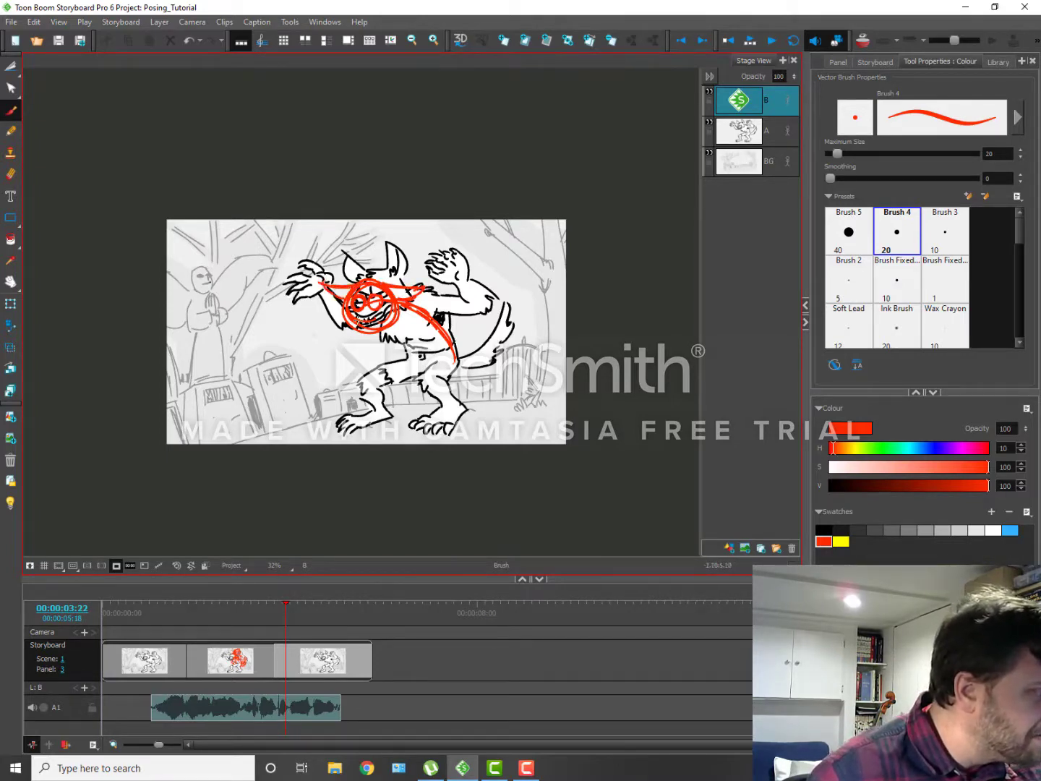
mouse_move(358, 319)
left_mouse_down()
mouse_move(384, 326)
mouse_move(359, 324)
mouse_move(368, 329)
mouse_move(338, 304)
mouse_move(363, 318)
mouse_move(423, 313)
mouse_move(438, 322)
mouse_move(433, 308)
mouse_move(473, 348)
mouse_move(472, 365)
mouse_move(448, 377)
left_mouse_up()
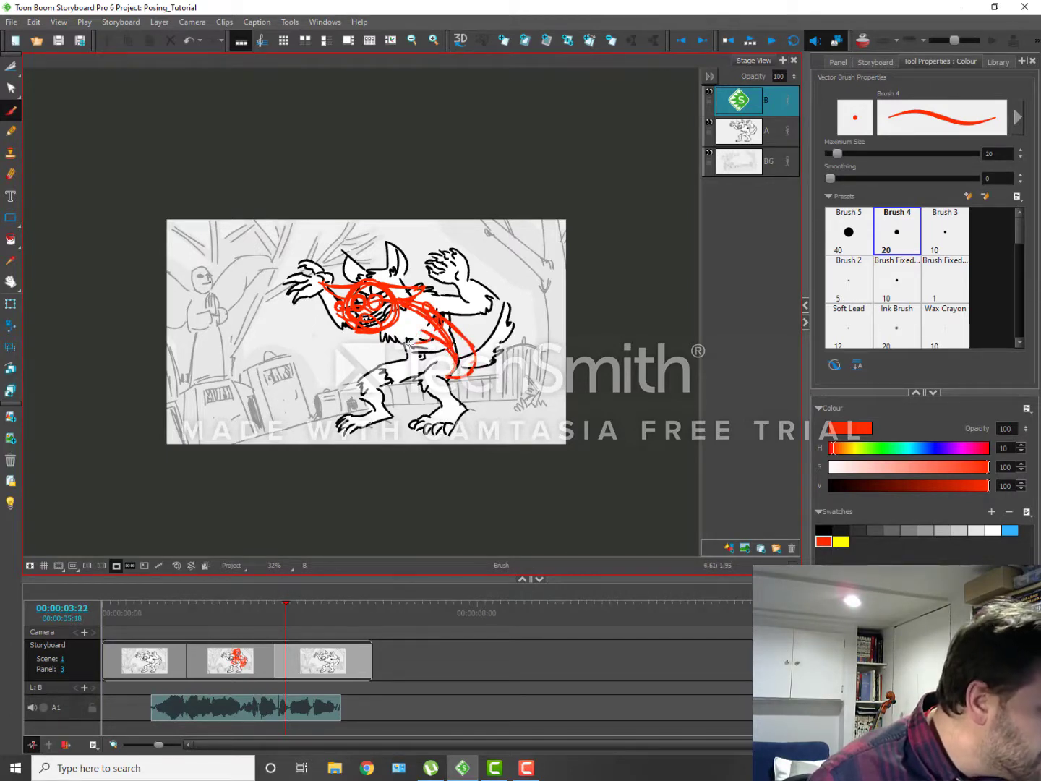
mouse_move(429, 348)
left_mouse_down()
mouse_move(380, 328)
mouse_move(373, 341)
mouse_move(402, 354)
left_mouse_up()
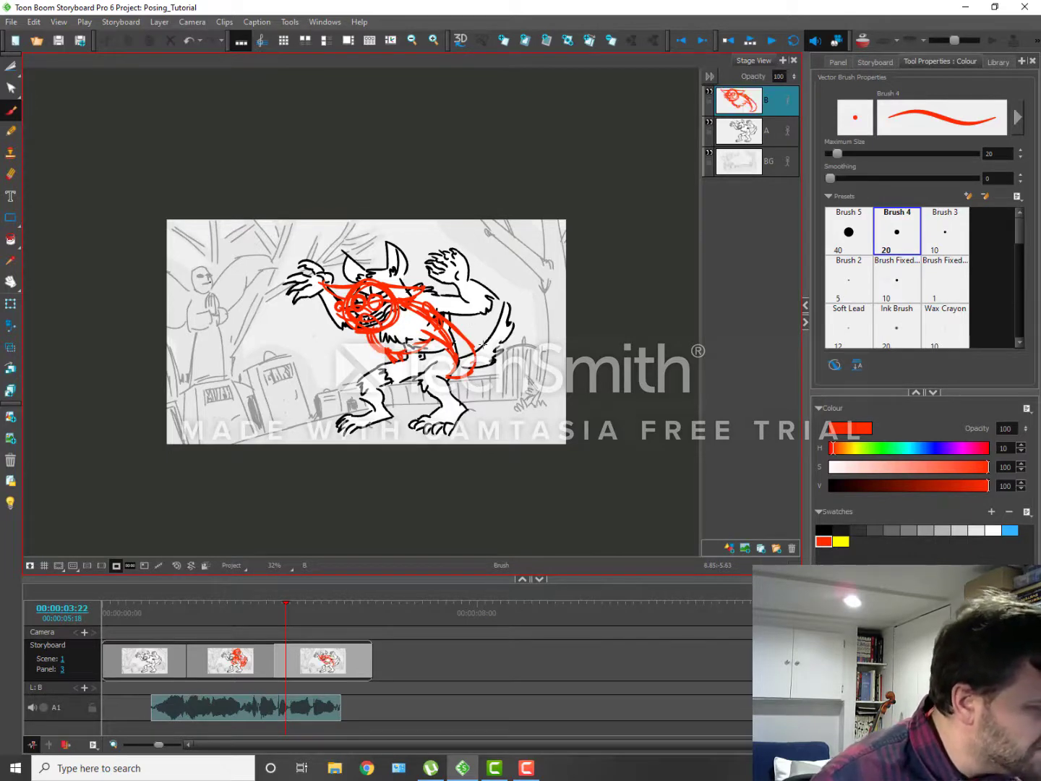
left_click_drag(482, 369, 504, 414)
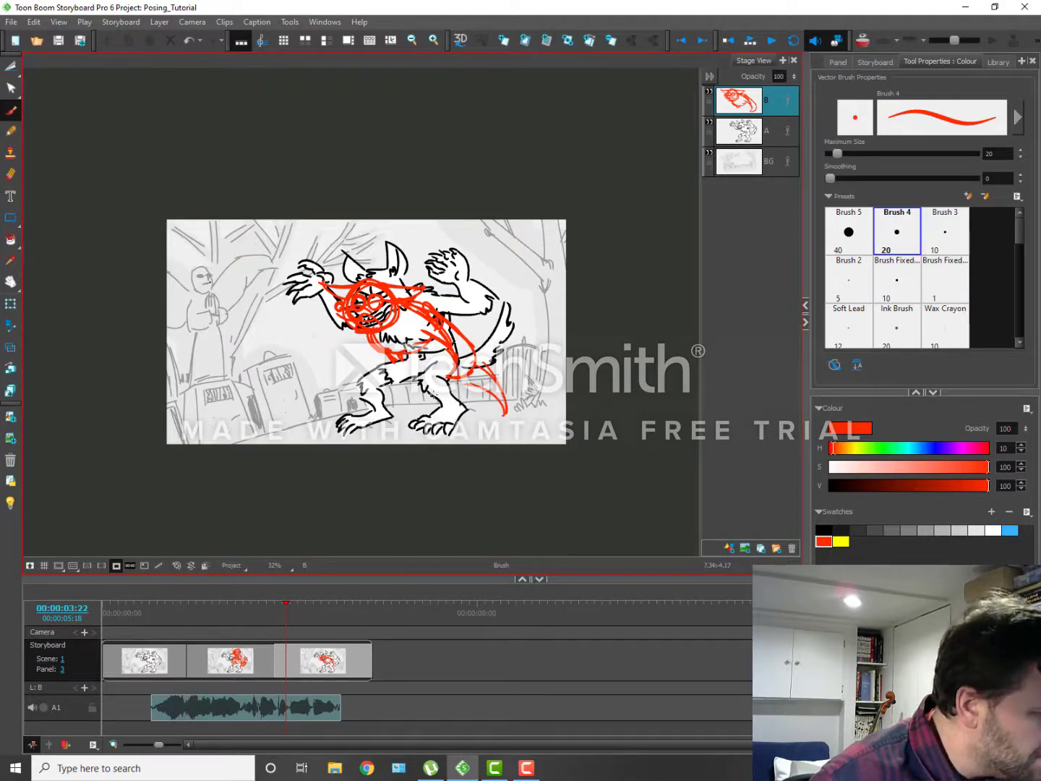
mouse_move(439, 393)
left_mouse_down()
mouse_move(407, 409)
mouse_move(393, 407)
mouse_move(420, 390)
mouse_move(384, 402)
mouse_move(408, 409)
left_mouse_up()
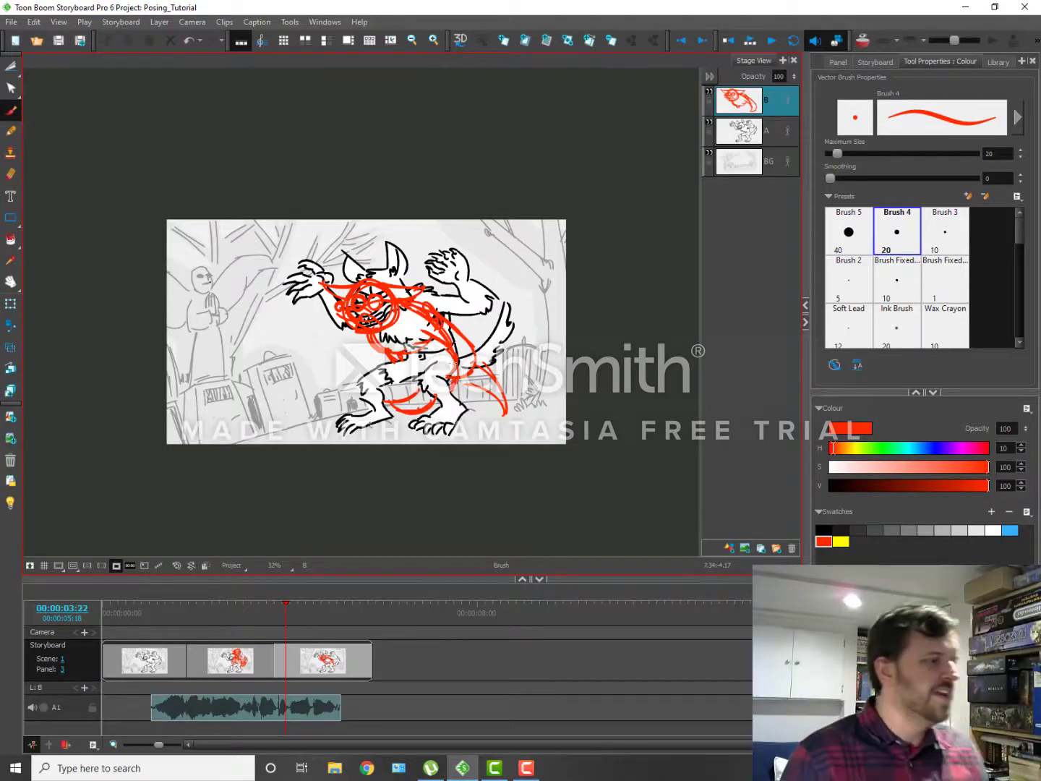
Flip between neighbouring panels to compare the rough poses and play the sequence with audio from near its start.
key("comma")
key("period")
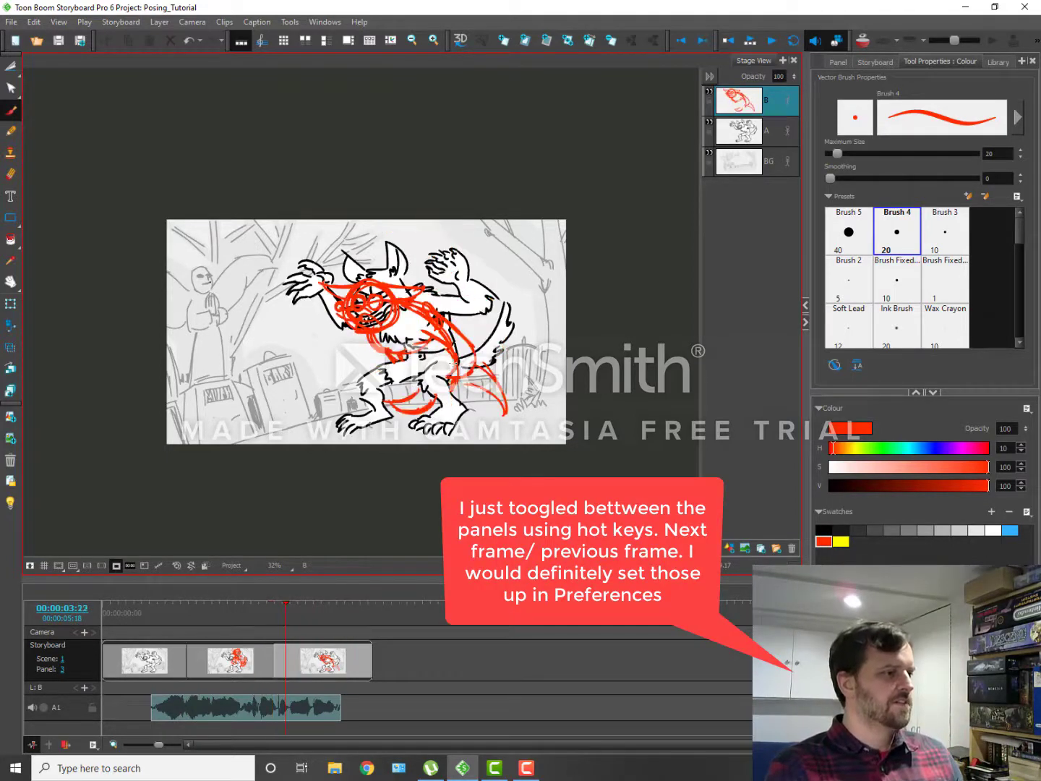
key("comma")
key("period")
key("comma")
key("period")
left_click(107, 606)
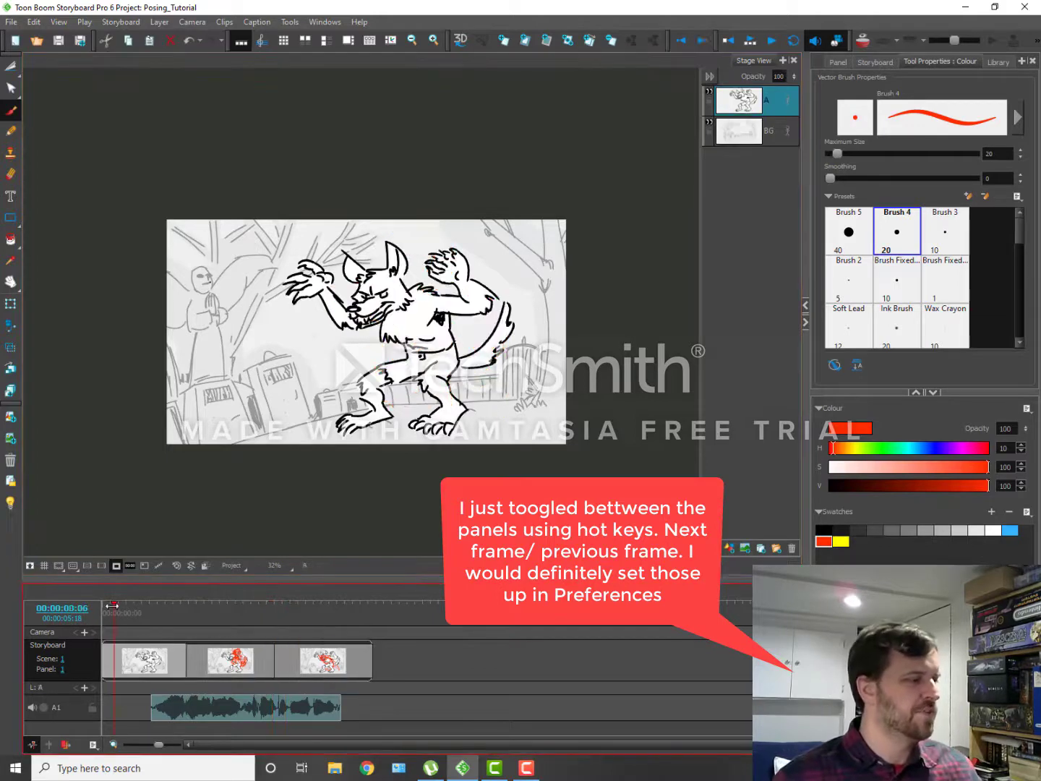
key("shift+Return")
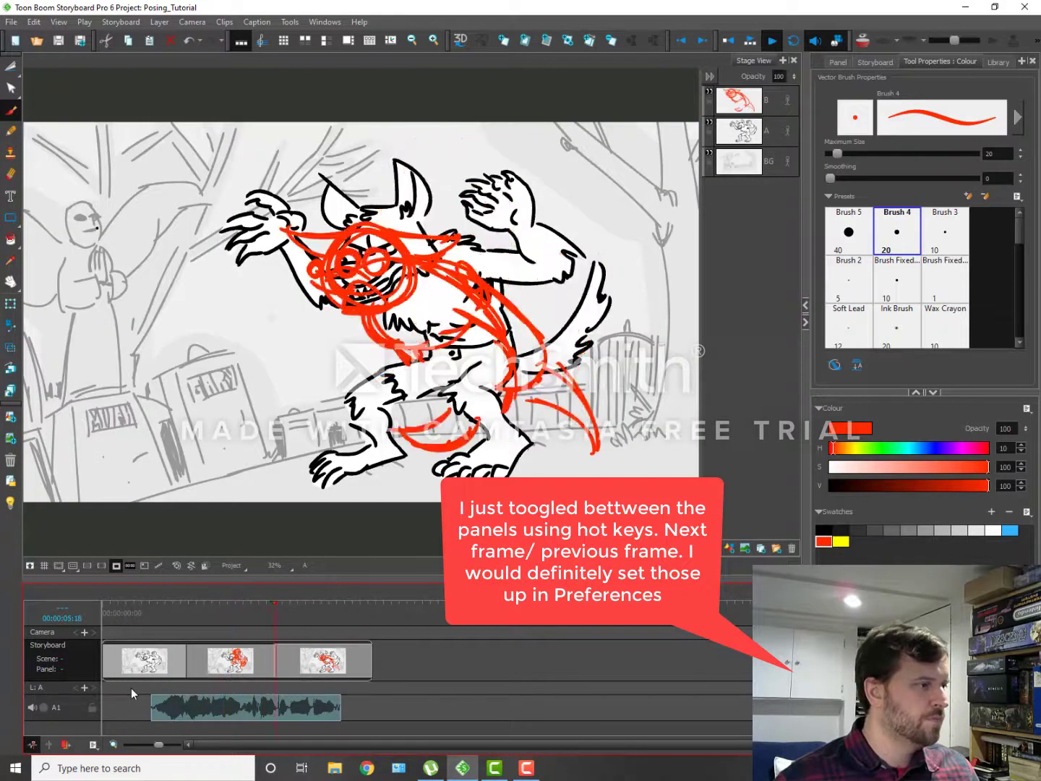
key("shift+Return")
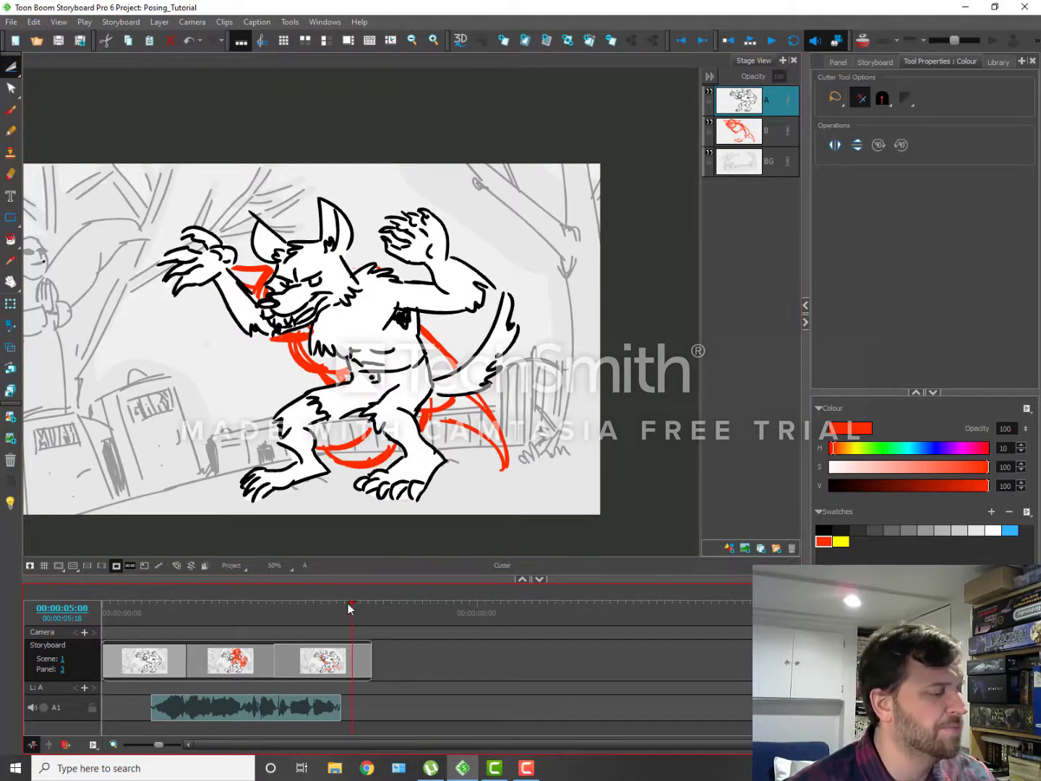
Go back and forth through the three panels on the timeline to review the poses against the audio clip.
left_click_drag(347, 642, 259, 640)
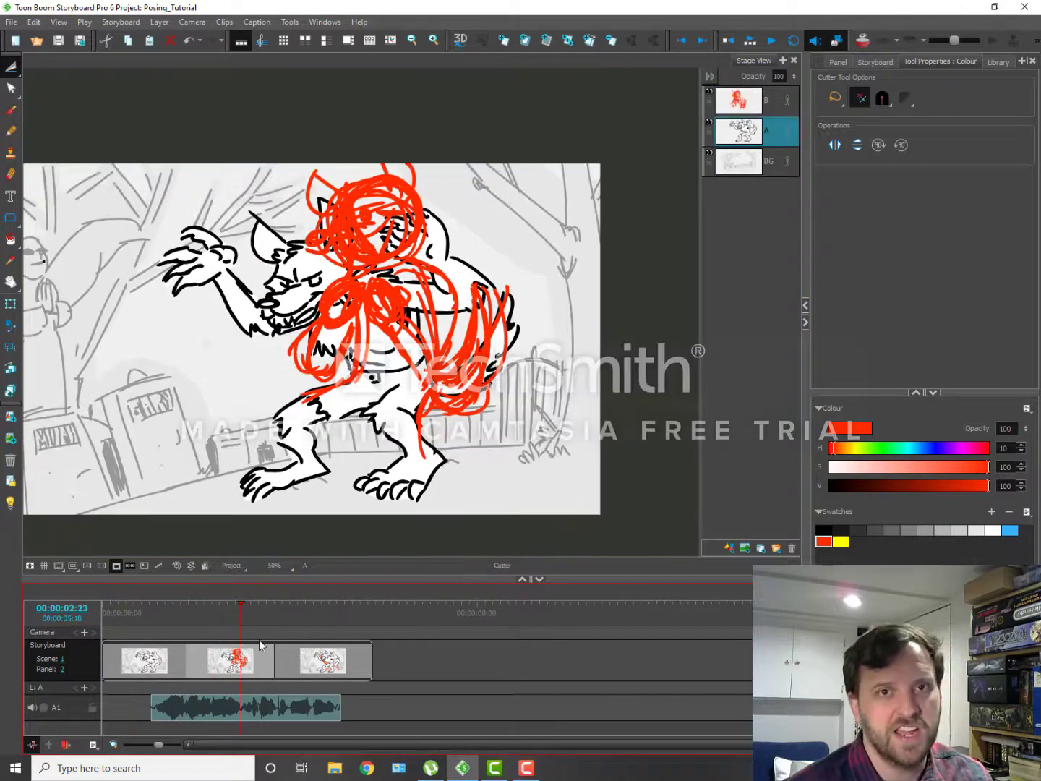
left_click(137, 604)
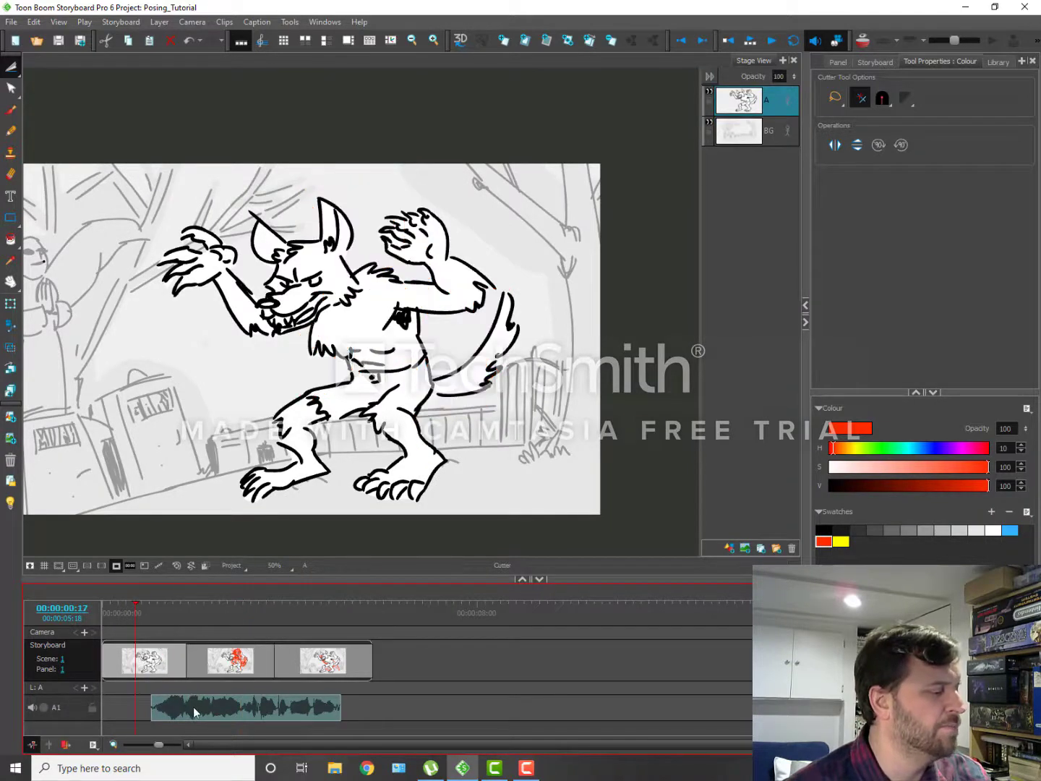
left_click(157, 663)
left_click(216, 661)
left_click(315, 665)
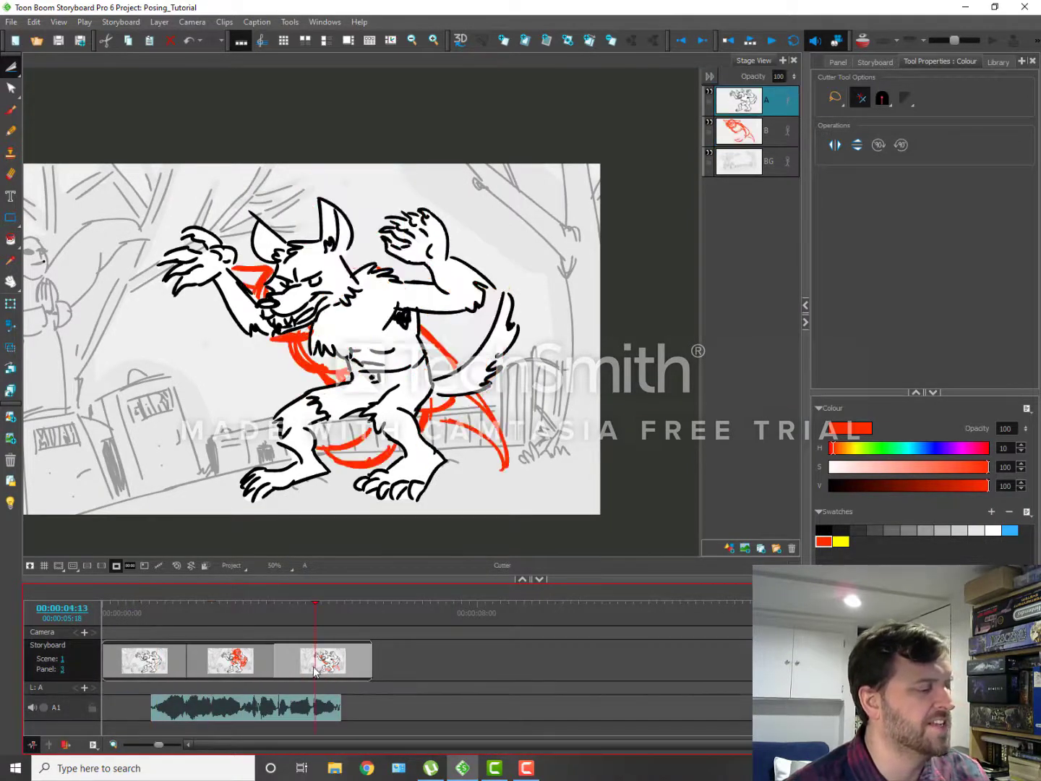
left_click(153, 653)
left_click(219, 712)
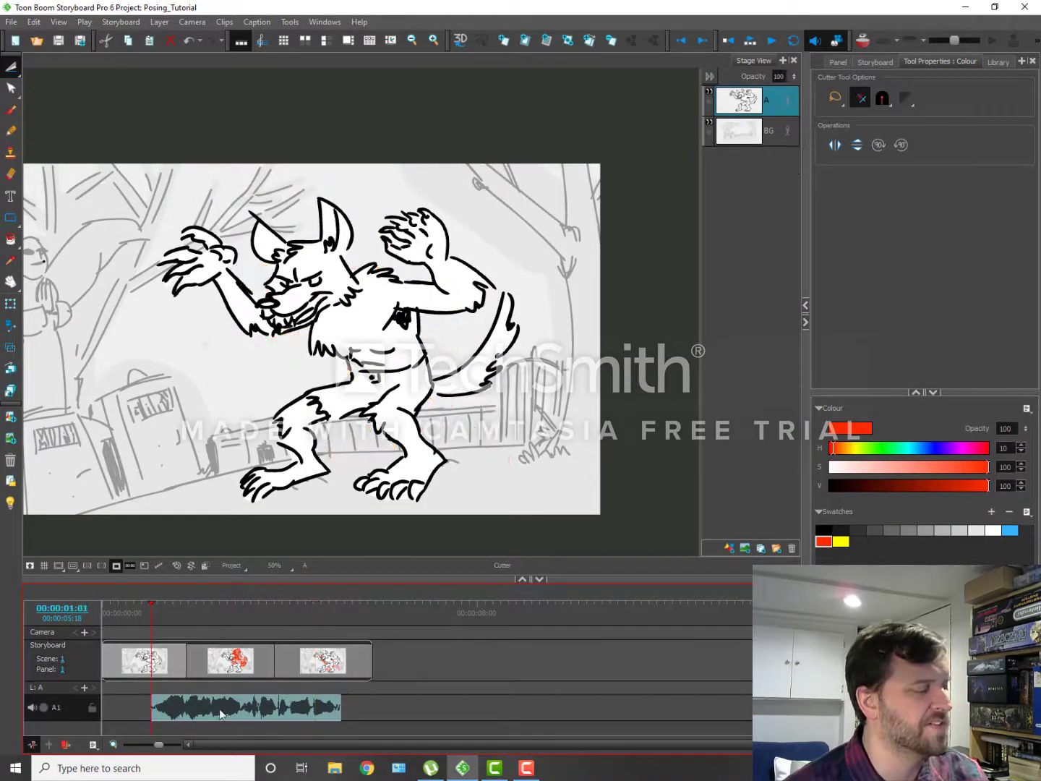
right_click(182, 713)
left_click(144, 667)
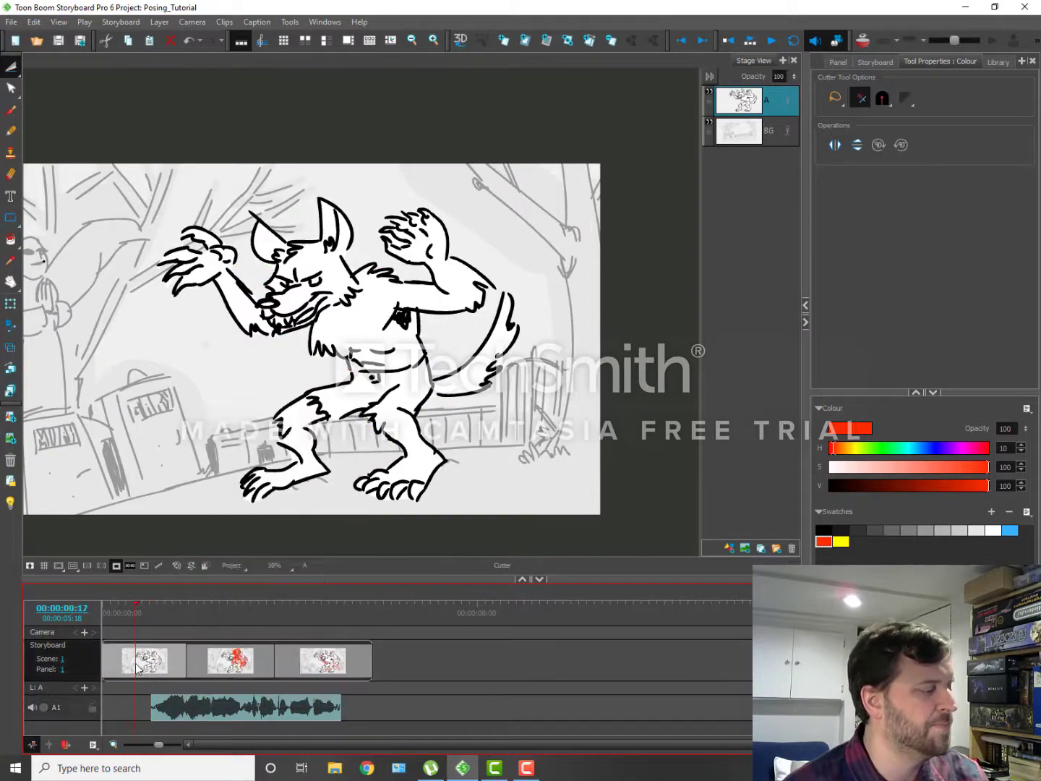
left_click(165, 667)
left_click(217, 668)
left_click(322, 667)
left_click(166, 664)
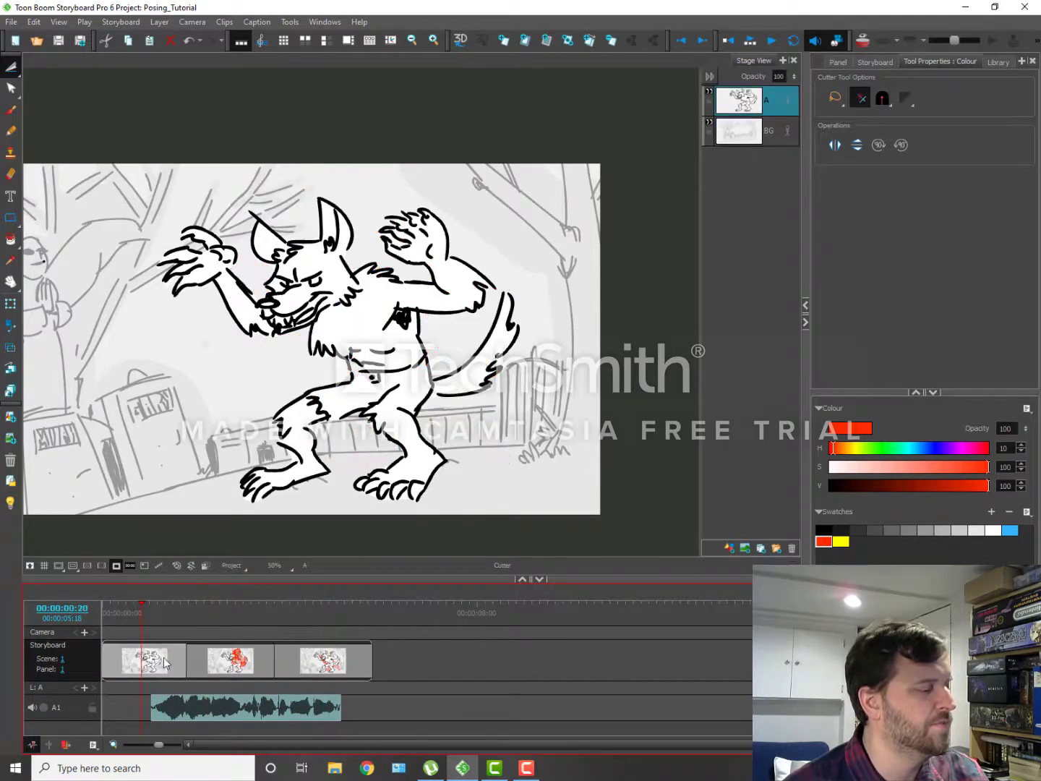
left_click(225, 665)
left_click(290, 660)
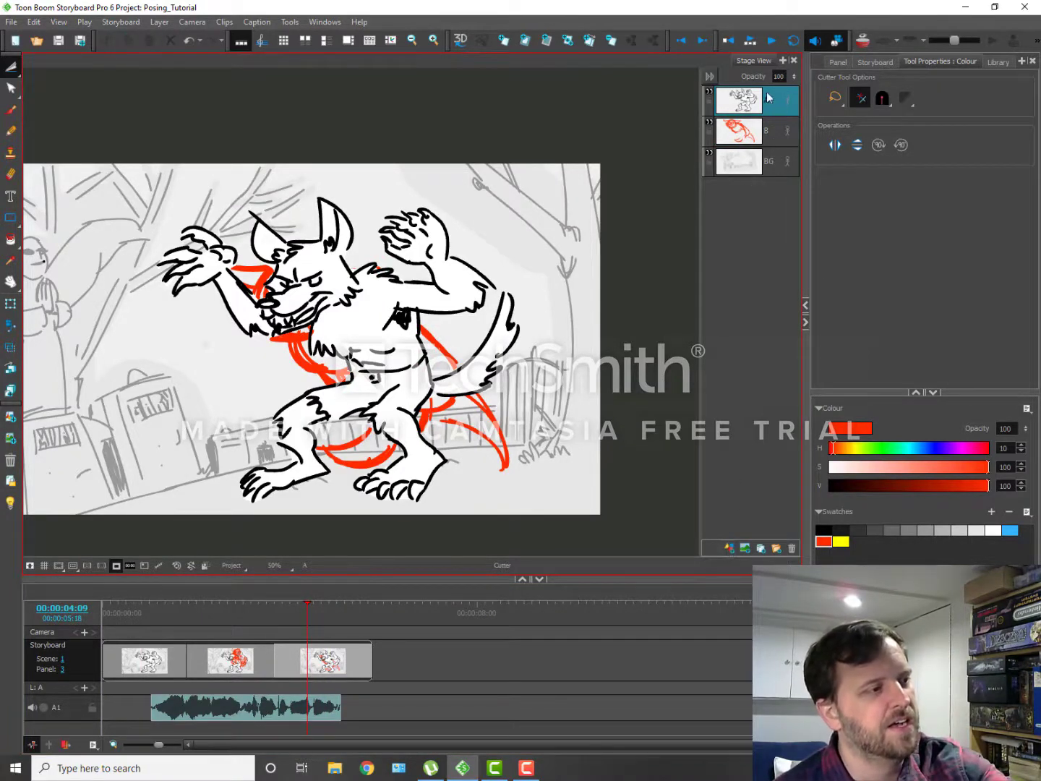
left_click(728, 548)
left_click(727, 548)
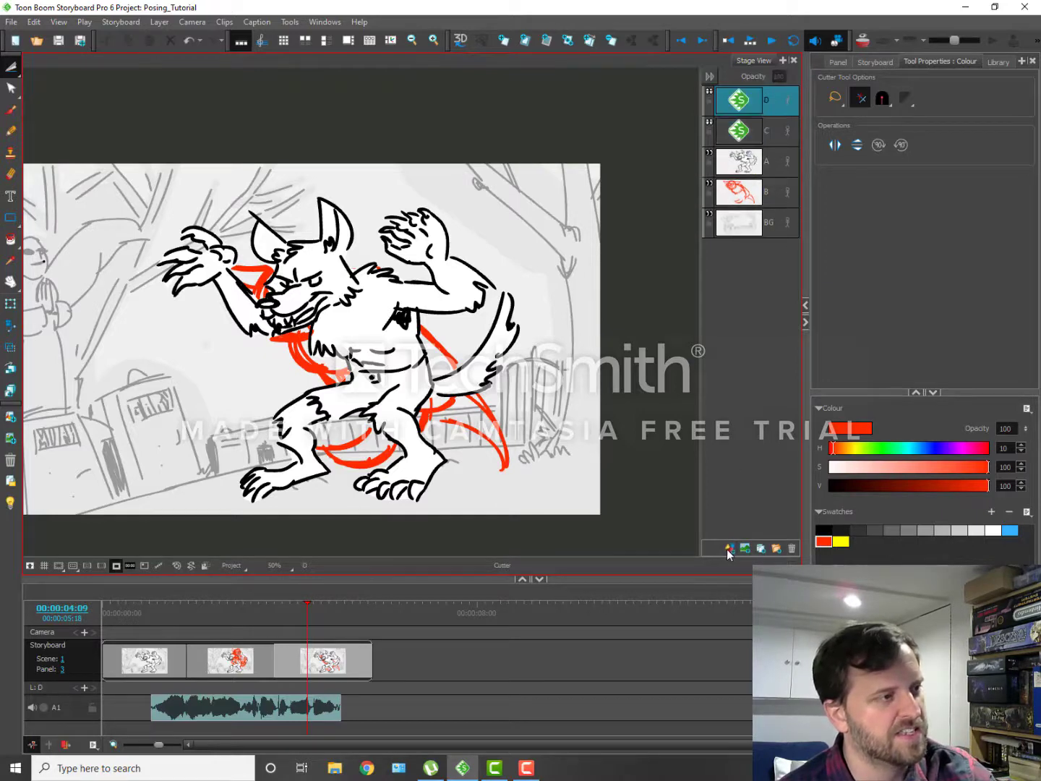
left_click(728, 548)
left_click(727, 549)
left_click(728, 546)
left_click(728, 545)
key("ctrl+z")
key("ctrl+z")
key("ctrl+z")
key("ctrl+z")
key("ctrl+z")
key("ctrl+z")
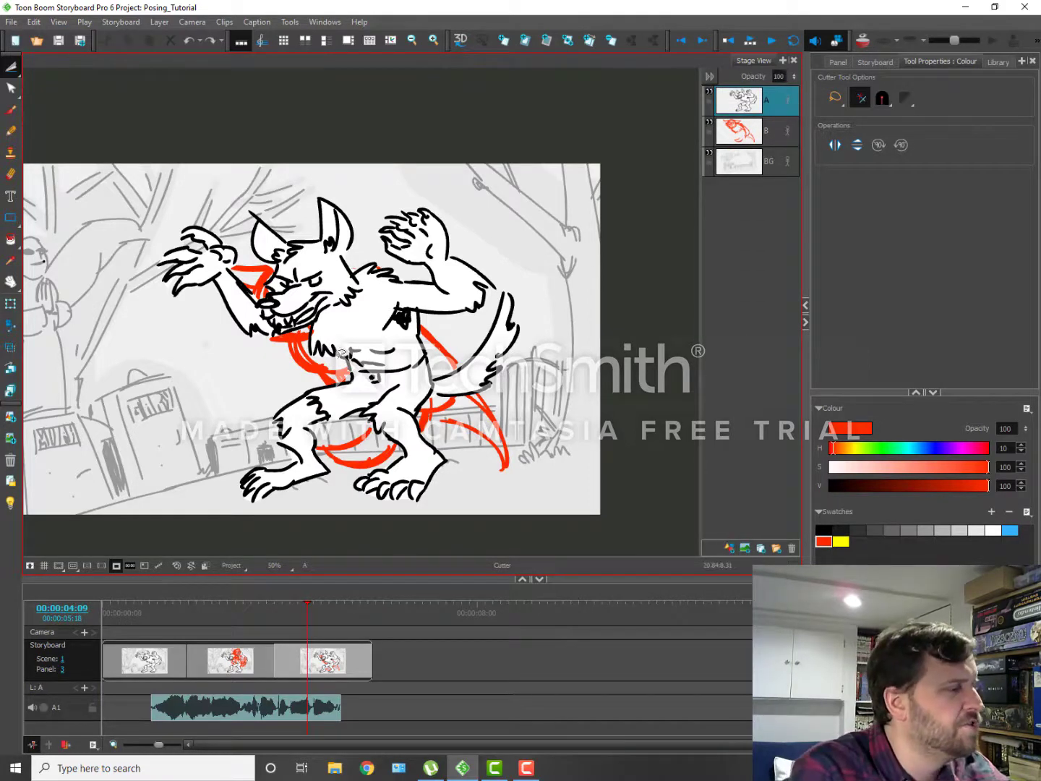
Move the red rough layer B above werewolf layer A in the third panel.
left_click_drag(253, 361, 352, 340)
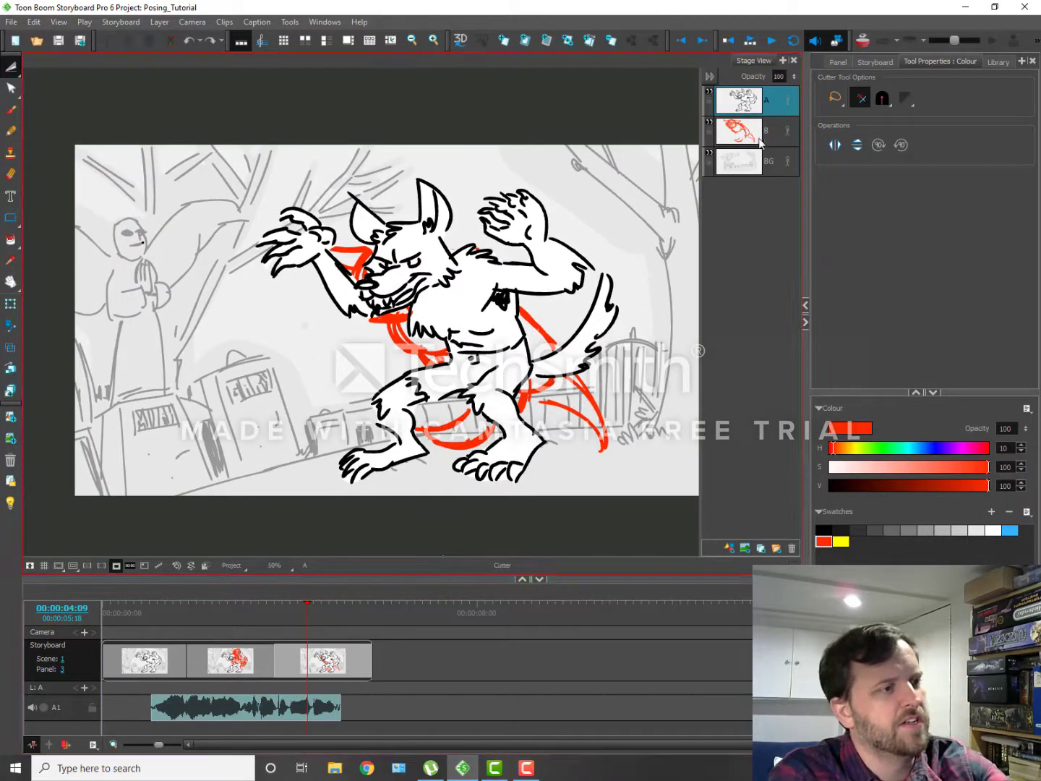
left_click_drag(762, 143, 774, 92)
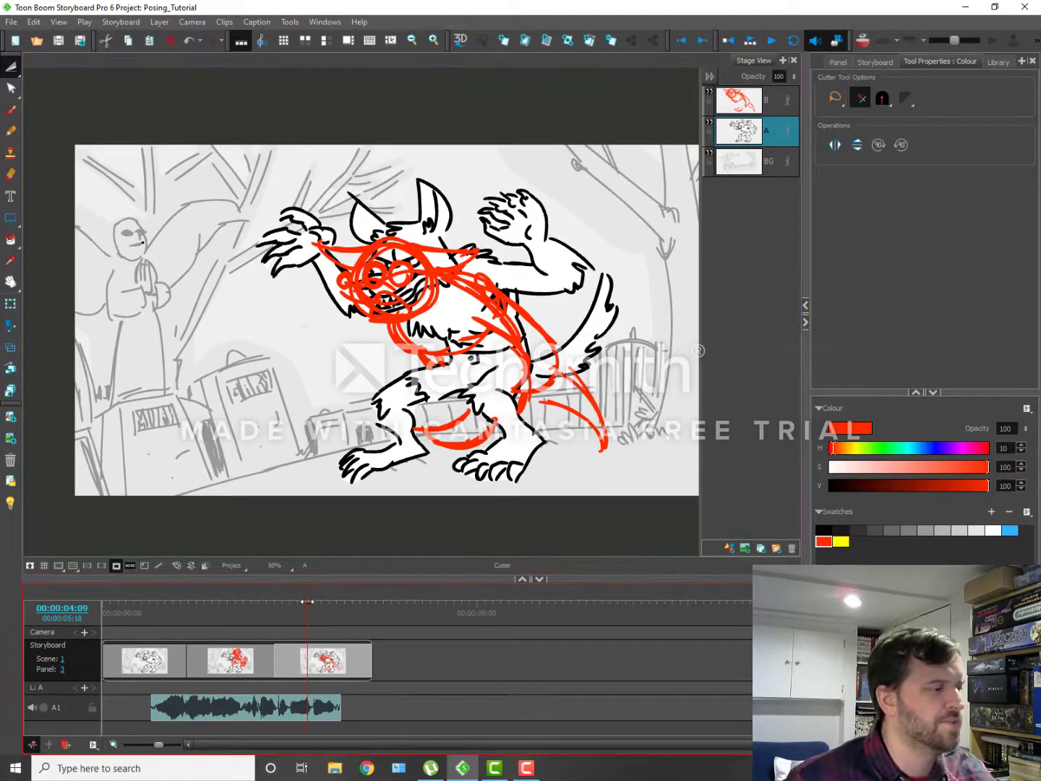
left_click_drag(307, 603, 305, 687)
scroll(444, 337, "down", 2)
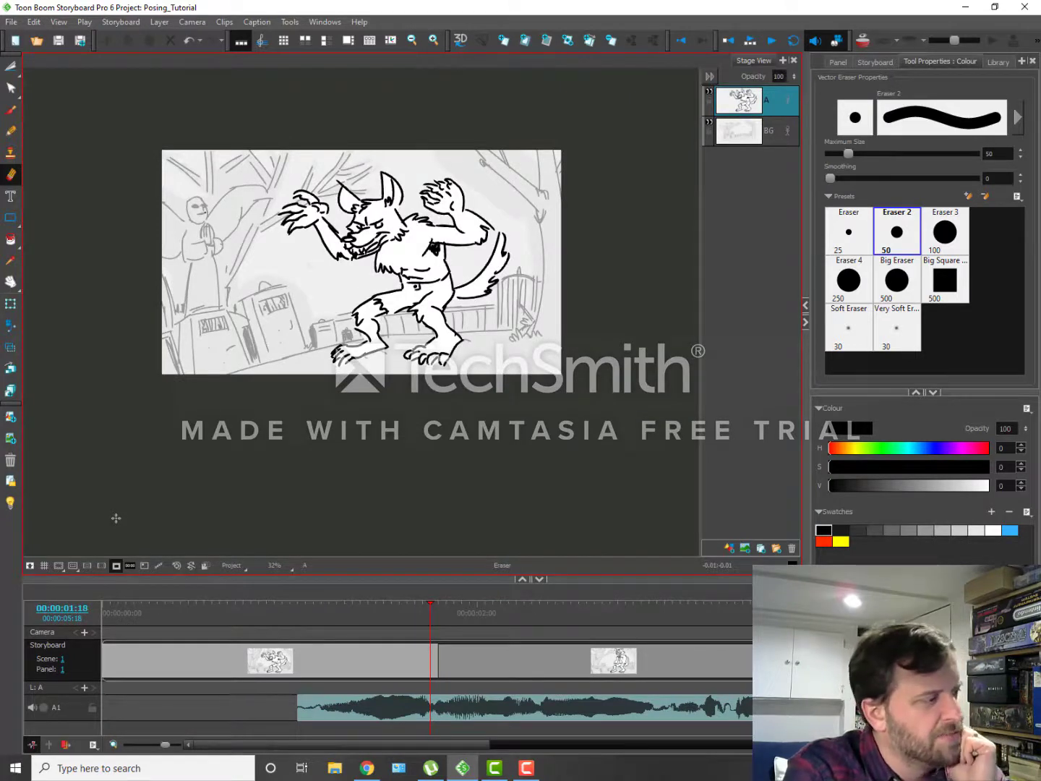
Flip repeatedly across the cut between the first and second panels to compare the werewolf's poses.
key("Right")
key("Left")
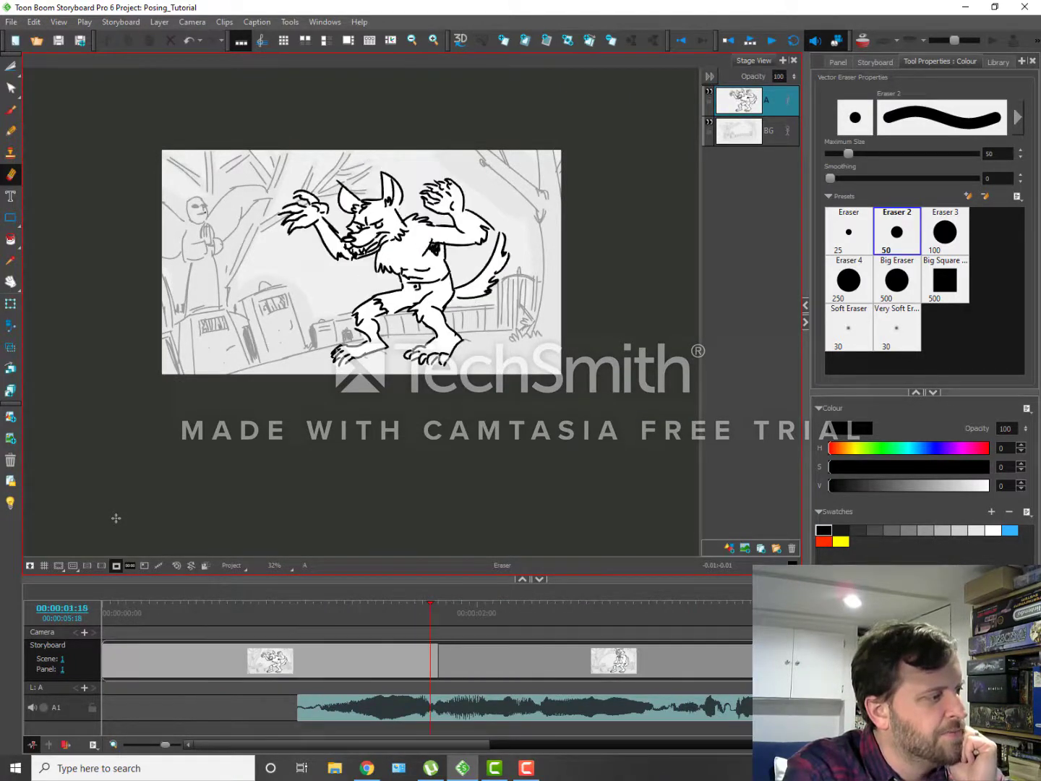
key("Right")
key("Left")
key("Right")
key("Left")
key("Right")
key("Left")
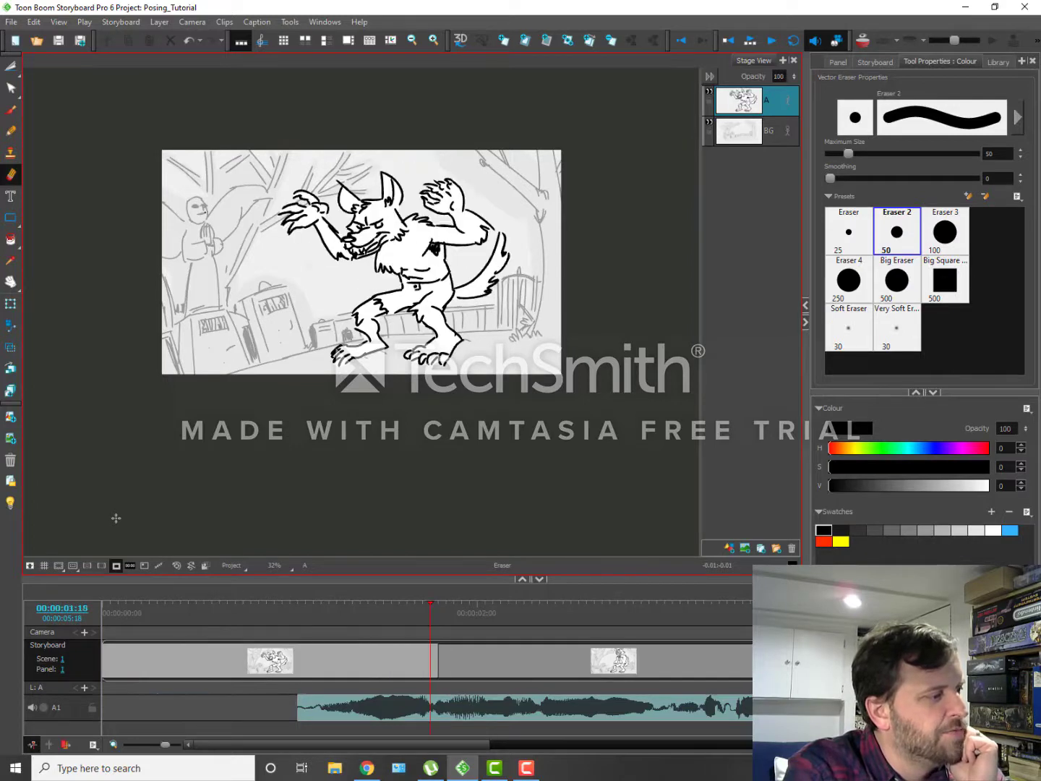
Compare the arms-raised werewolf pose in the first panel with the upright pose in the second by alternating between them.
key("Right")
key("Left")
key("Right")
key("Left")
key("Right")
key("Left")
key("Right")
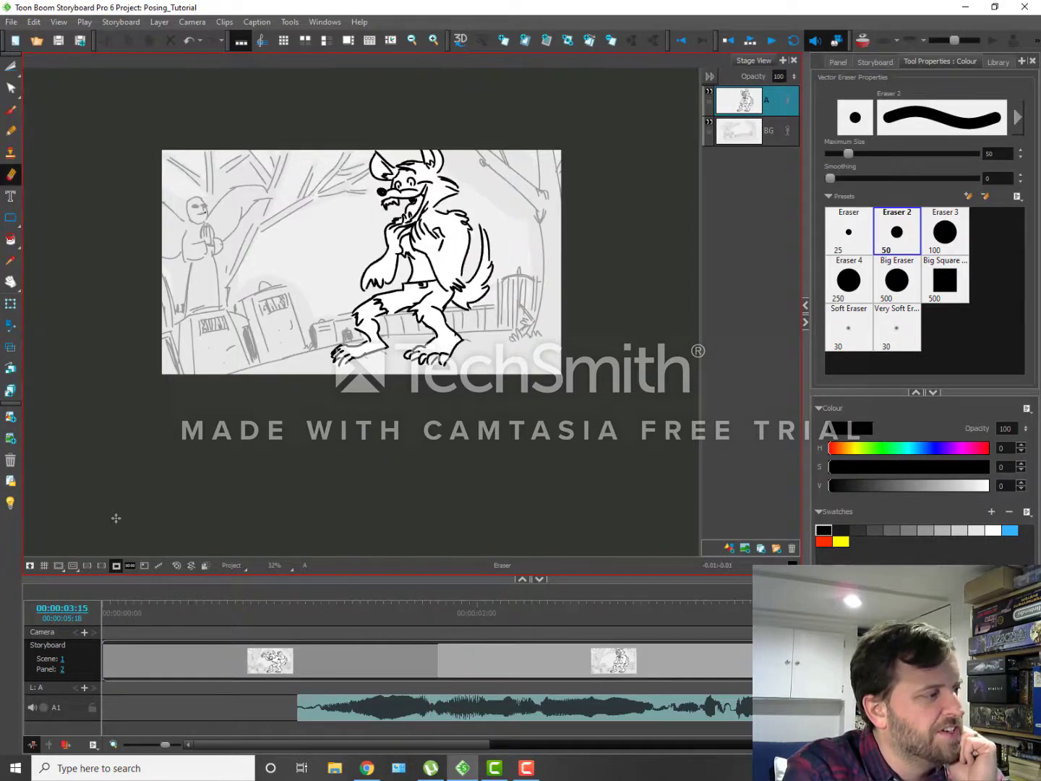
key("Left")
key("Right")
key("Left")
key("Right")
key("Left")
key("Right")
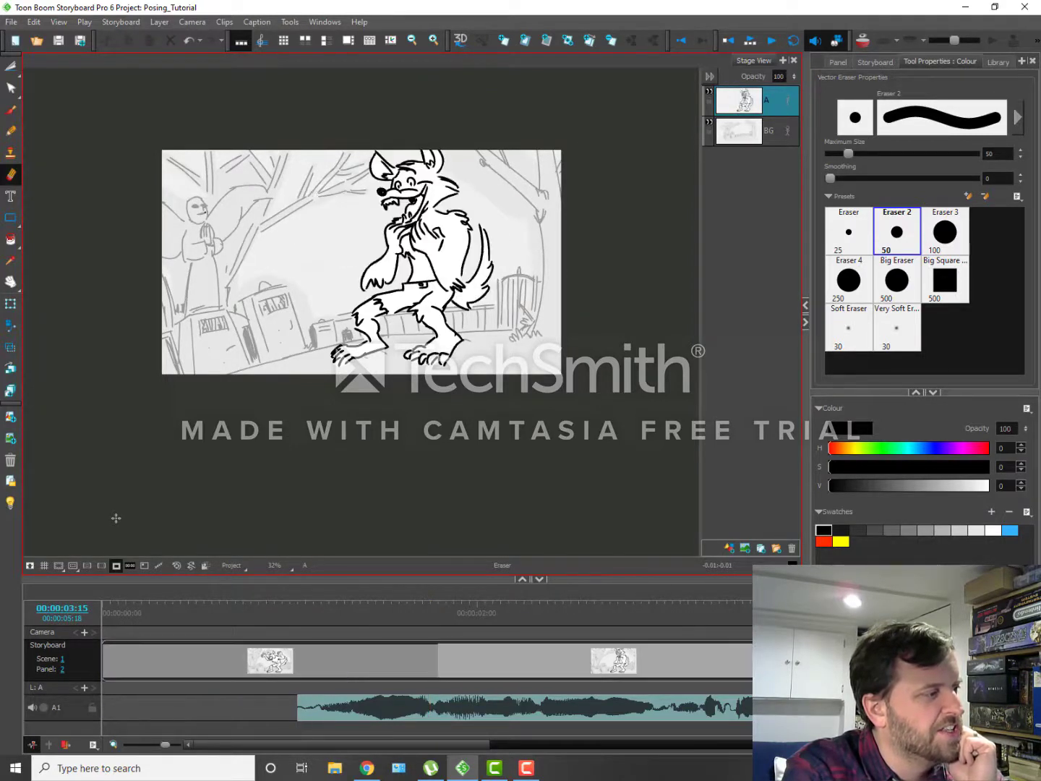
key("Left")
key("Right")
key("Left")
key("Right")
key("Left")
key("Right")
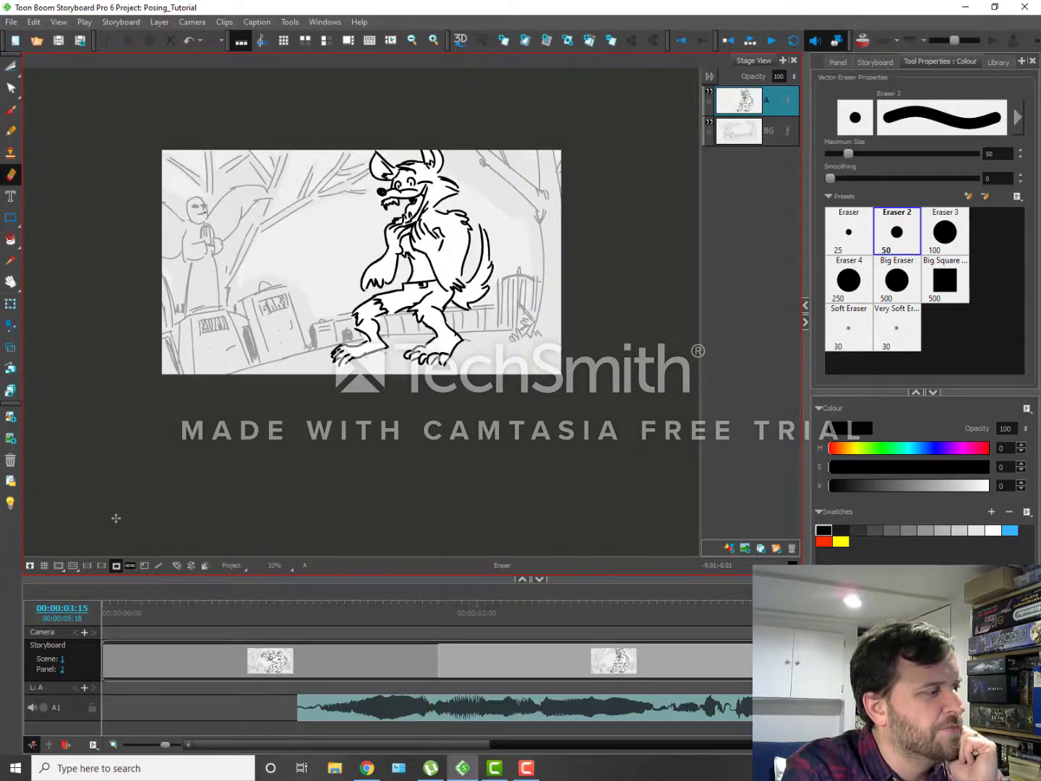
Go back and forth through all three panels to examine how the werewolf's poses change across the sequence.
key("Left")
key("Right")
key("Left")
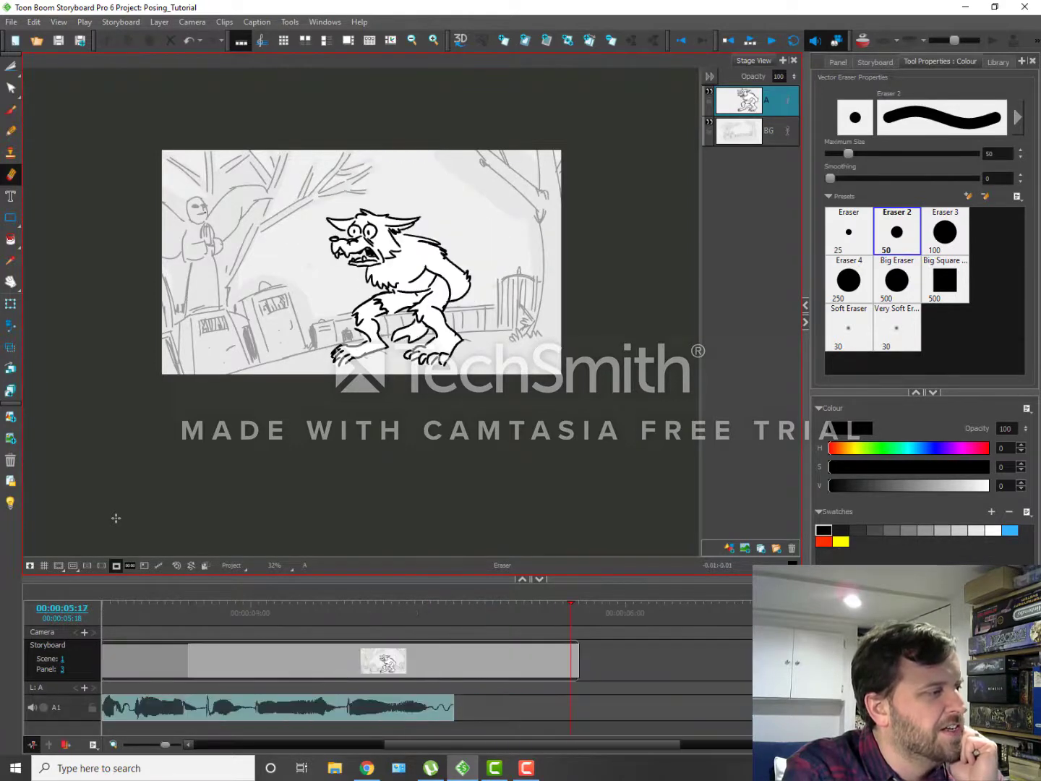
key("Left")
key("Right")
key("Right")
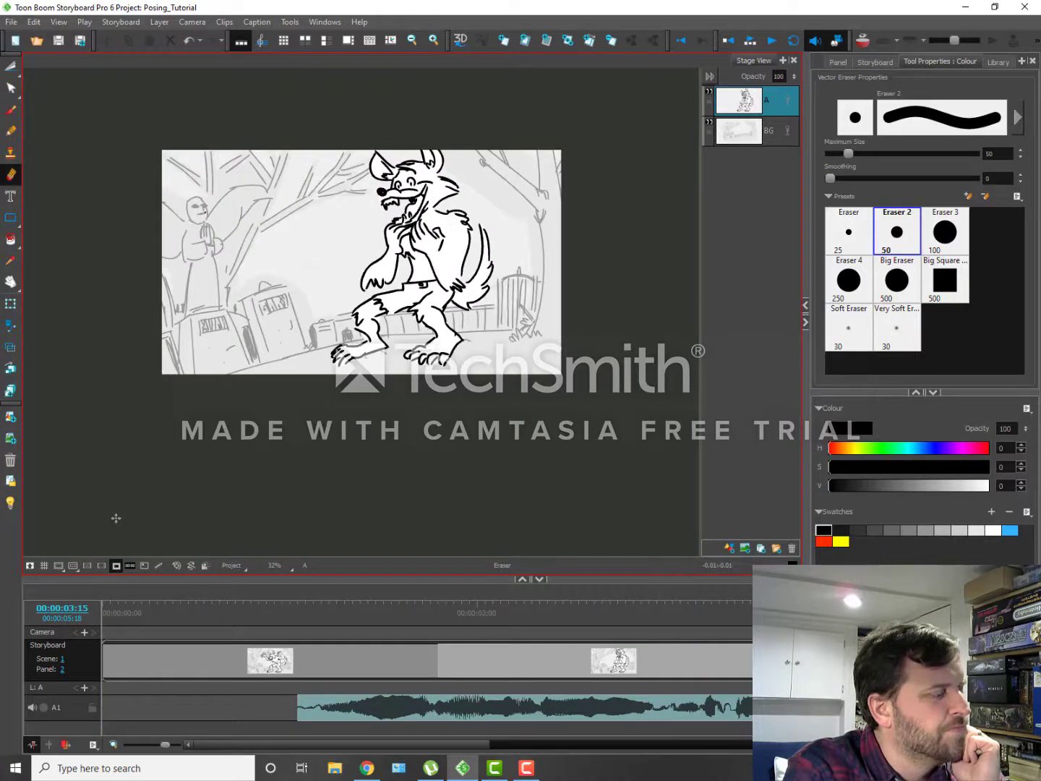
key("Left")
key("Right")
key("Left")
key("Right")
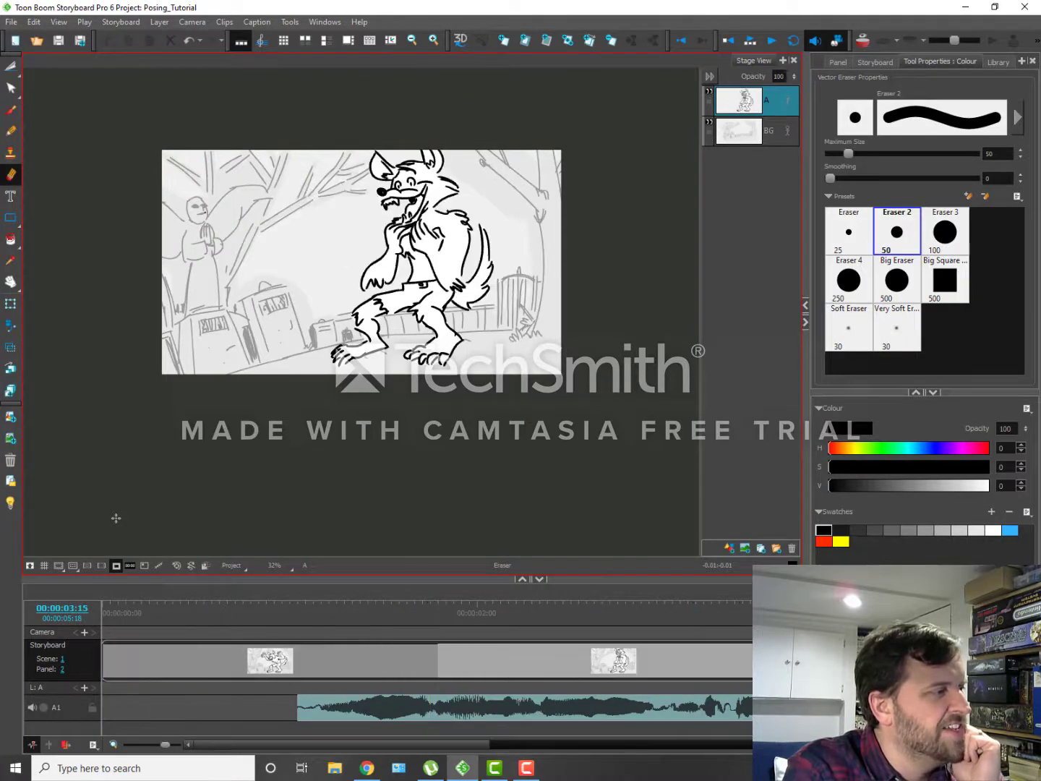
key("Left")
key("Right")
key("Left")
key("Right")
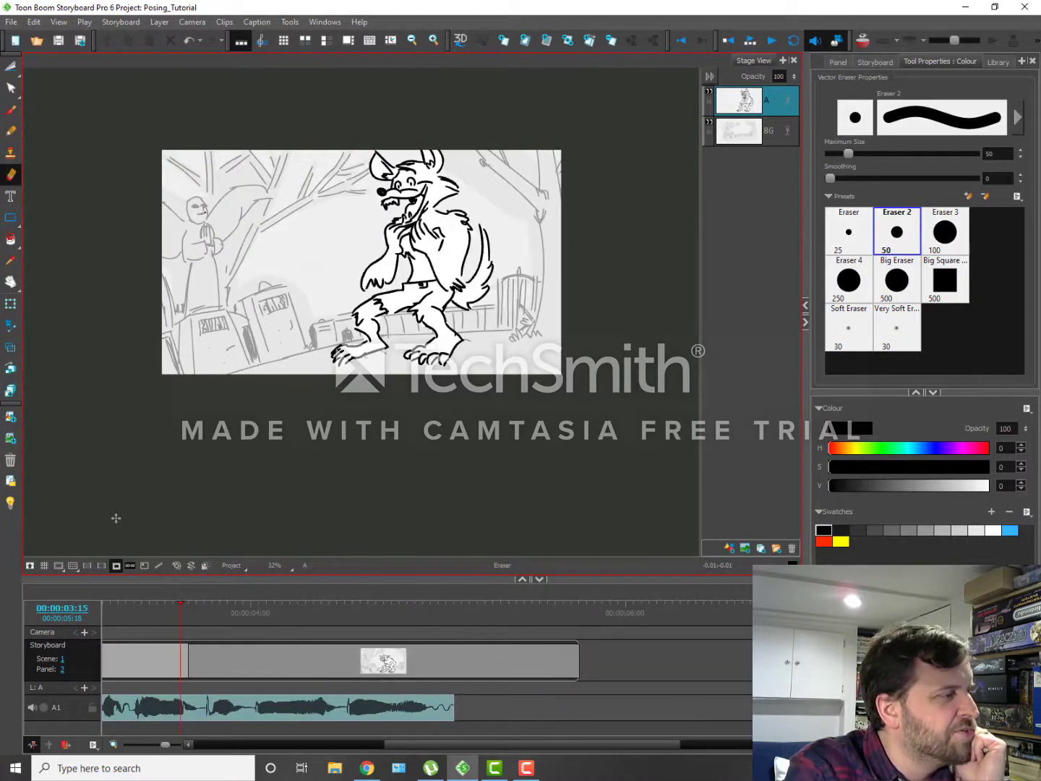
Flip repeatedly between the second and third panels to compare the upright werewolf with the crouching, frightened pose.
key("Left")
key("Right")
key("Right")
key("Left")
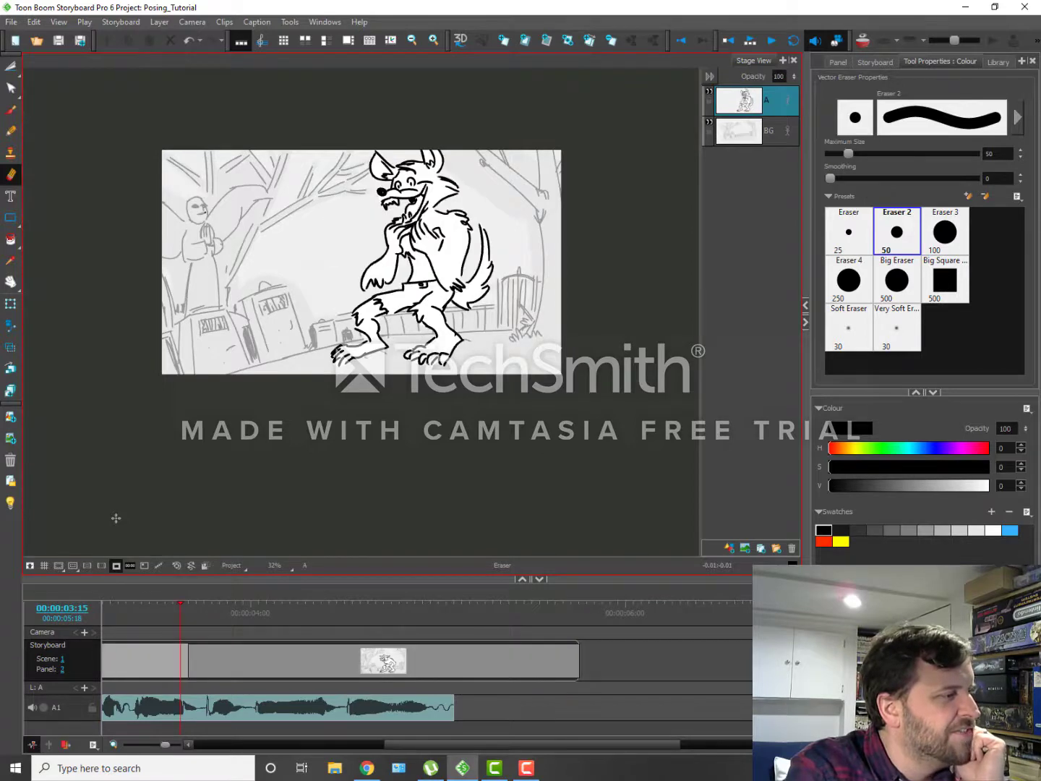
key("Right")
key("Left")
key("Right")
key("Left")
key("Right")
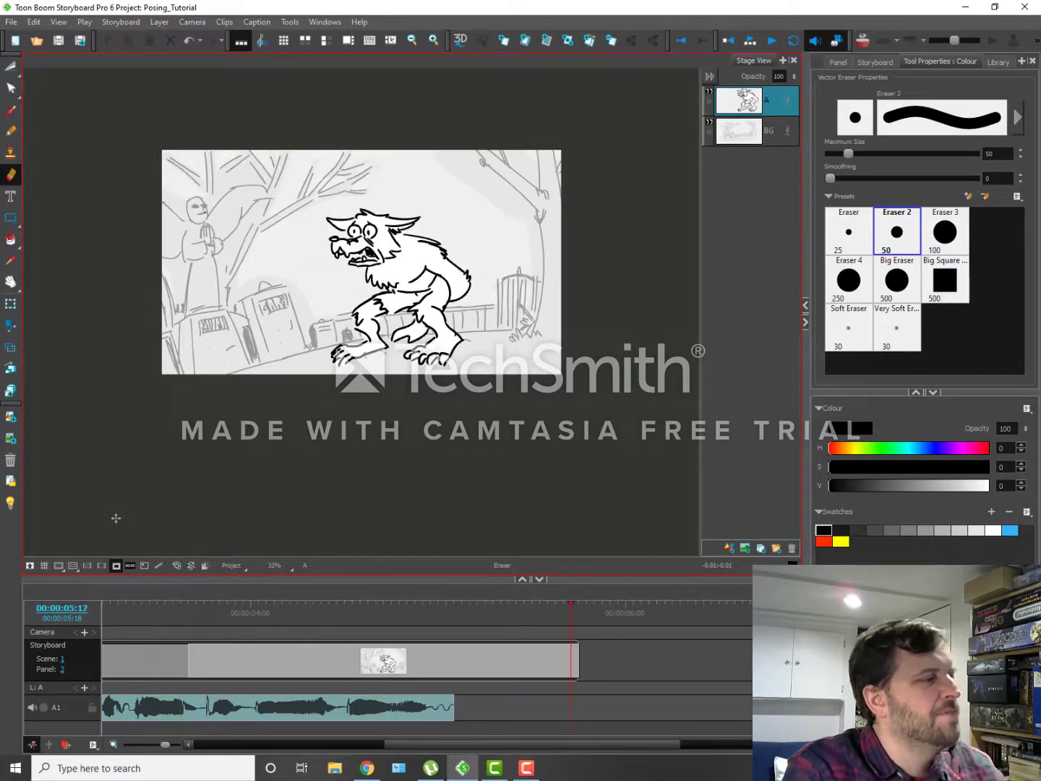
key("Left")
key("Right")
key("Left")
key("Right")
key("Left")
key("Right")
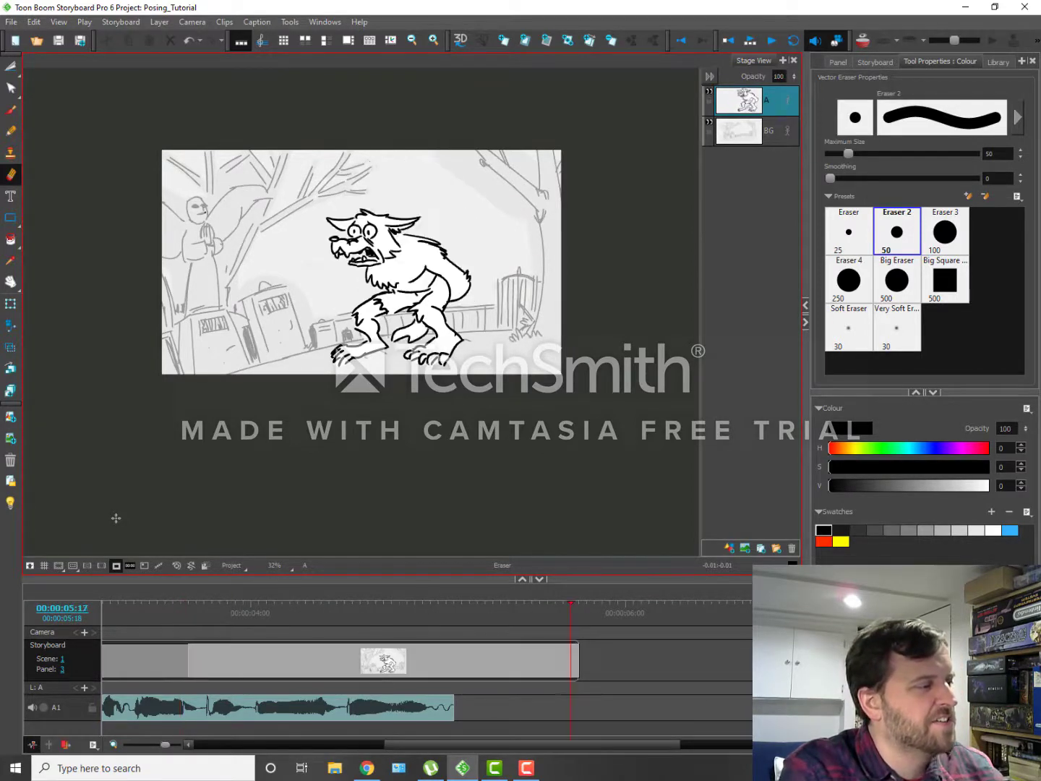
key("Left")
key("Right")
key("Left")
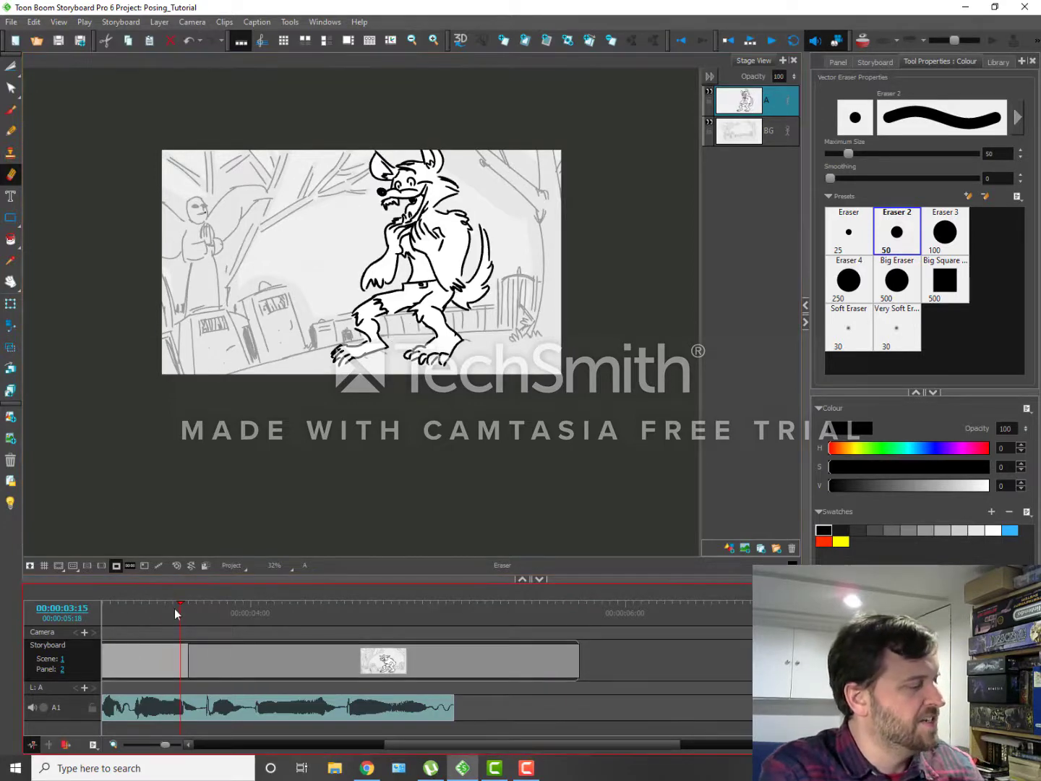
Scrub back to the first panel to review the poses through the third, and play the sequence with audio from its start.
left_click_drag(174, 609, 113, 598)
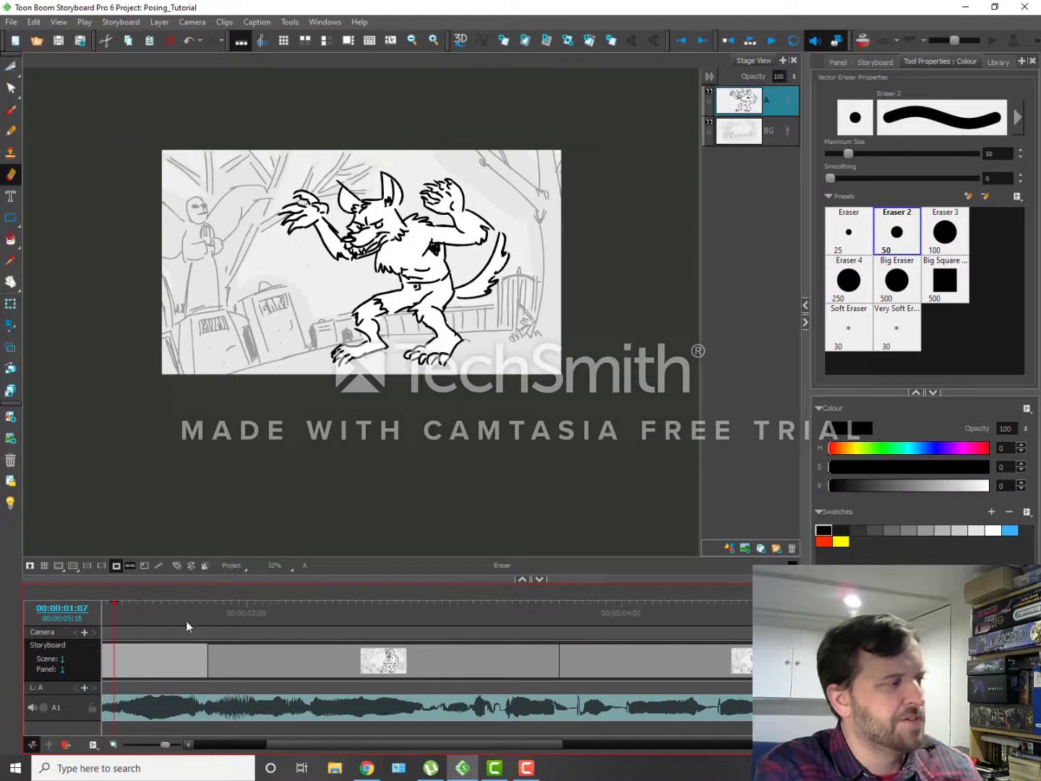
key("Right")
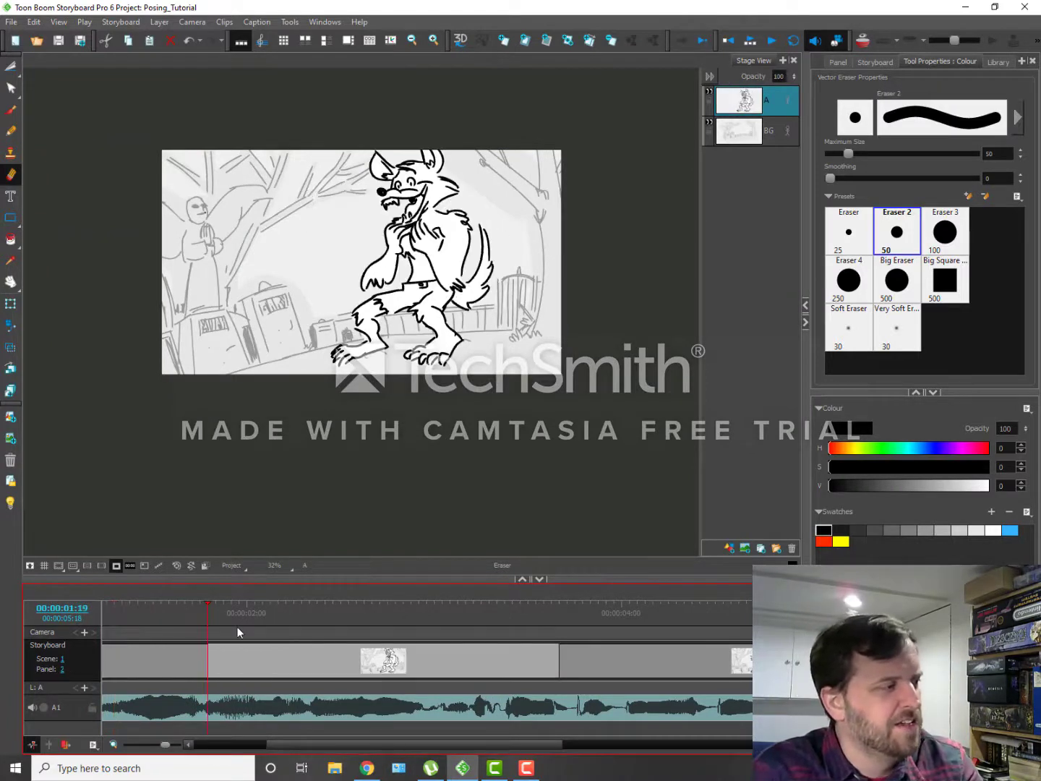
key("Right")
key("Right")
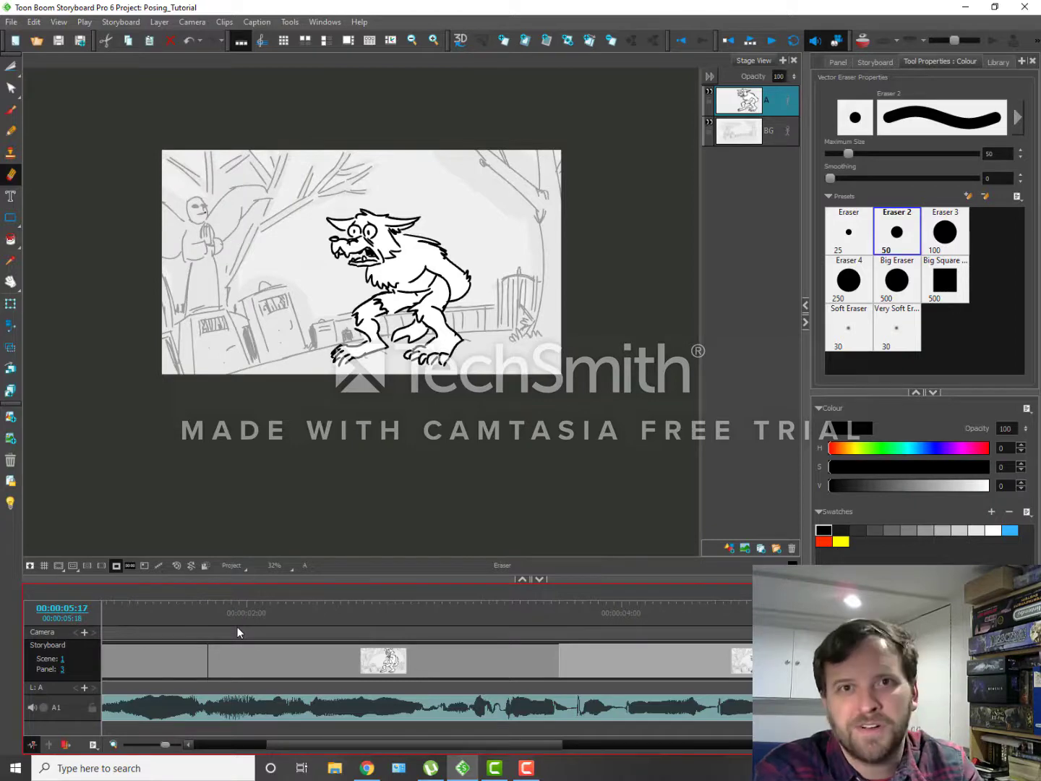
key("Left")
key("Right")
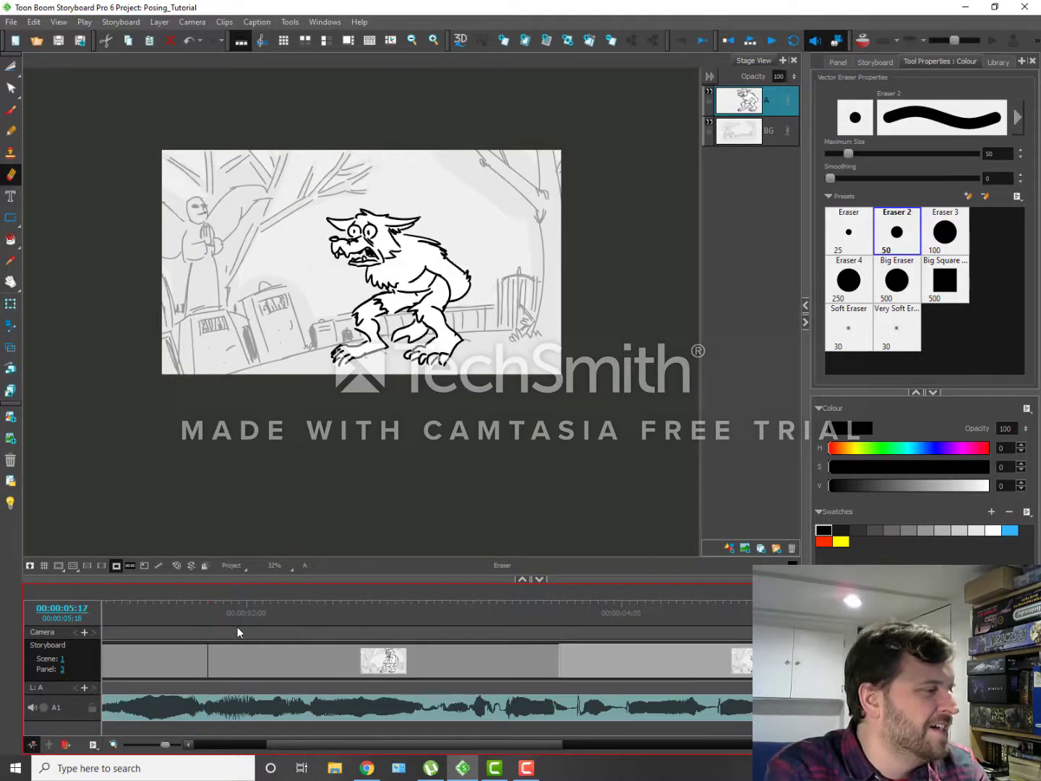
key("Left")
key("Right")
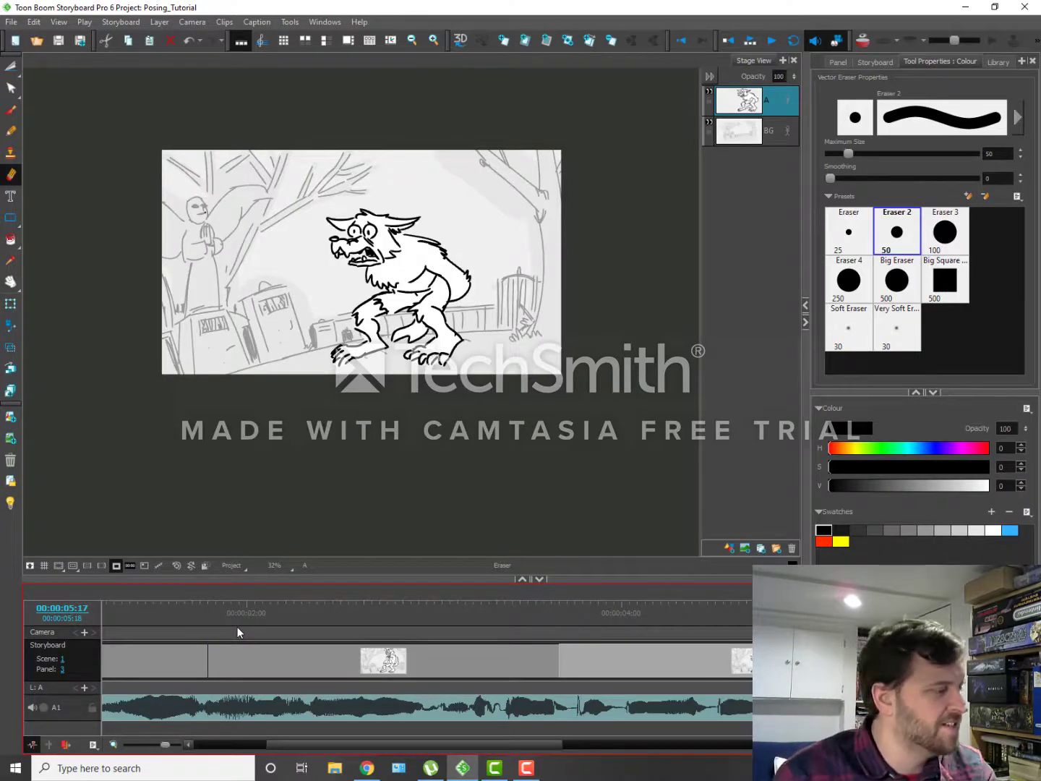
key("Return")
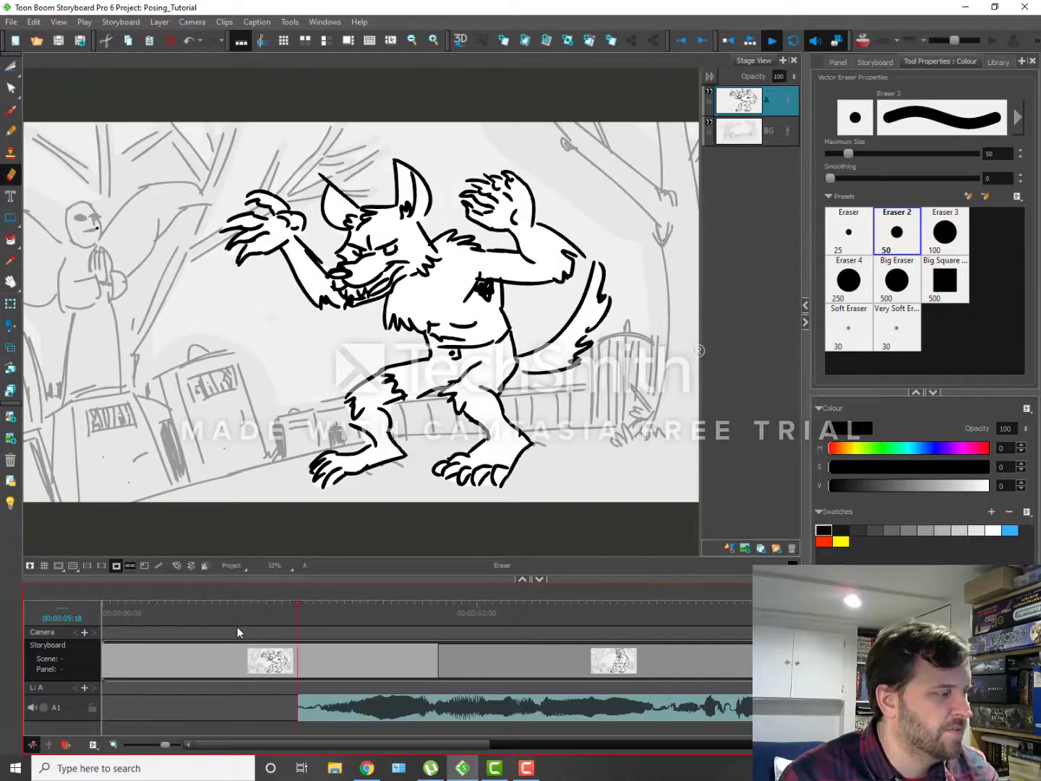